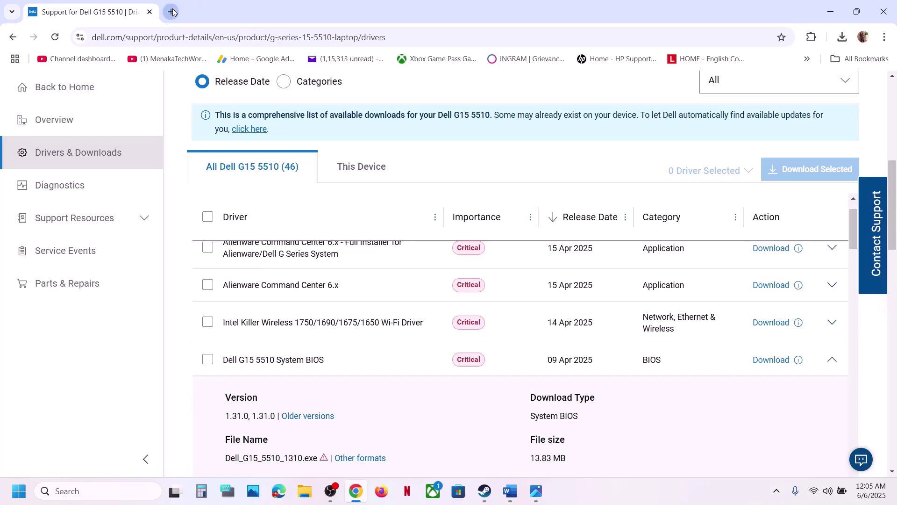
# Step: Search the web in a new tab for "Install GeForce Hotfix Display Driver version 576.66" and open NVIDIA's support article
pyautogui.click(171, 12)
pyautogui.write('Install GeForce Hotfix Display Driver version 576.66')
pyautogui.press('Return')
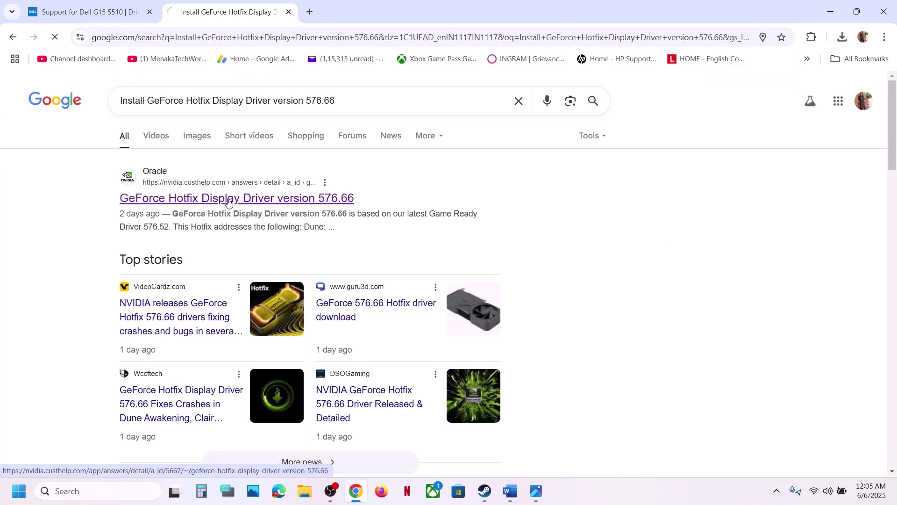
pyautogui.click(229, 201)
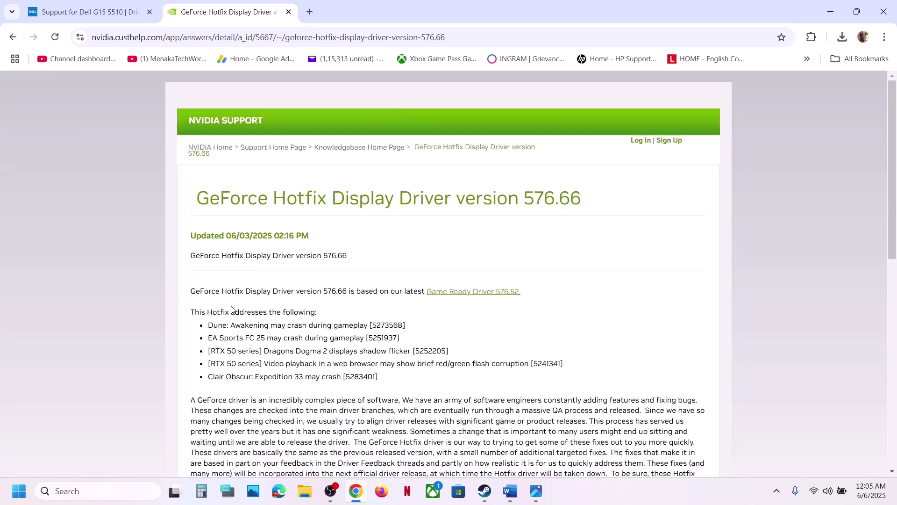
# Step: Highlight the fixed-issues heading, the Dune: Awakening crash entry and the version number 576.66 in the article
pyautogui.moveTo(196, 312); pyautogui.dragTo(317, 311)
pyautogui.moveTo(208, 326); pyautogui.dragTo(340, 325)
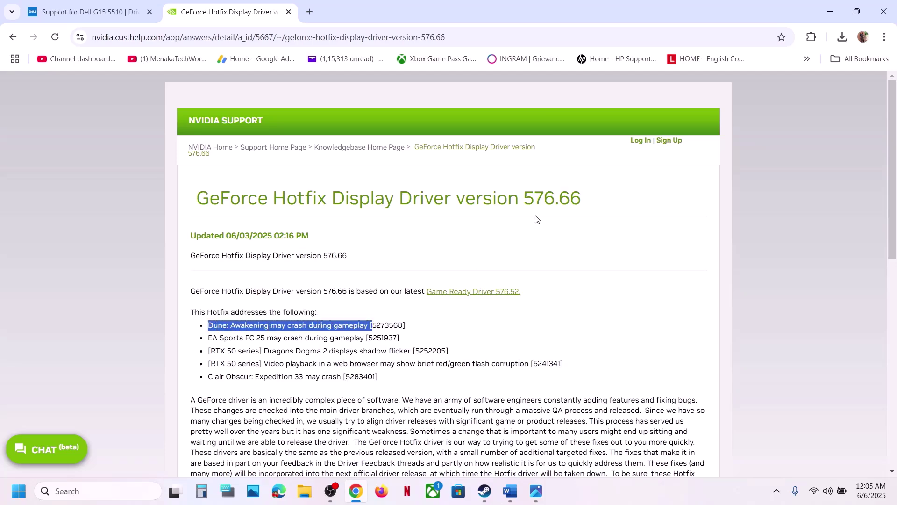
pyautogui.moveTo(525, 195); pyautogui.dragTo(601, 206)
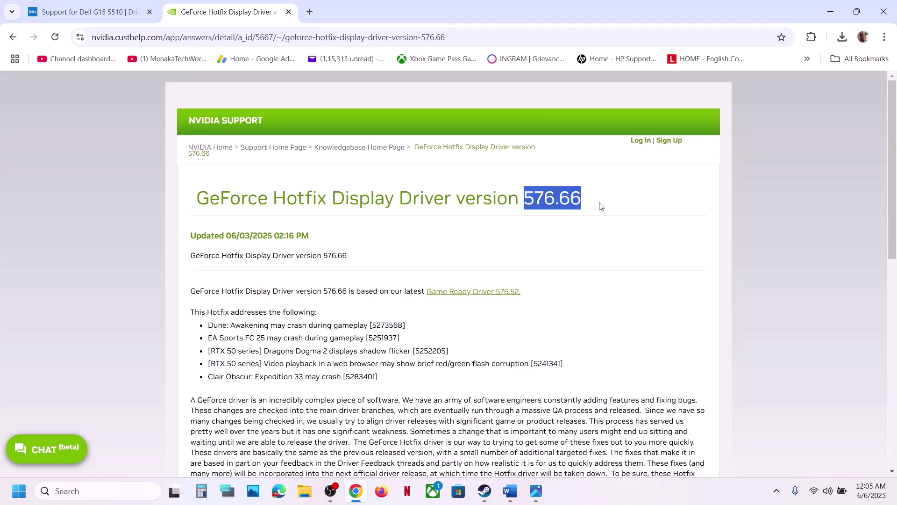
# Step: Download the GeForce hotfix driver 576.66 for Windows 10 x64 / Windows 11 x64 and check its progress in the recent downloads
pyautogui.scroll(-6, 365, 306)
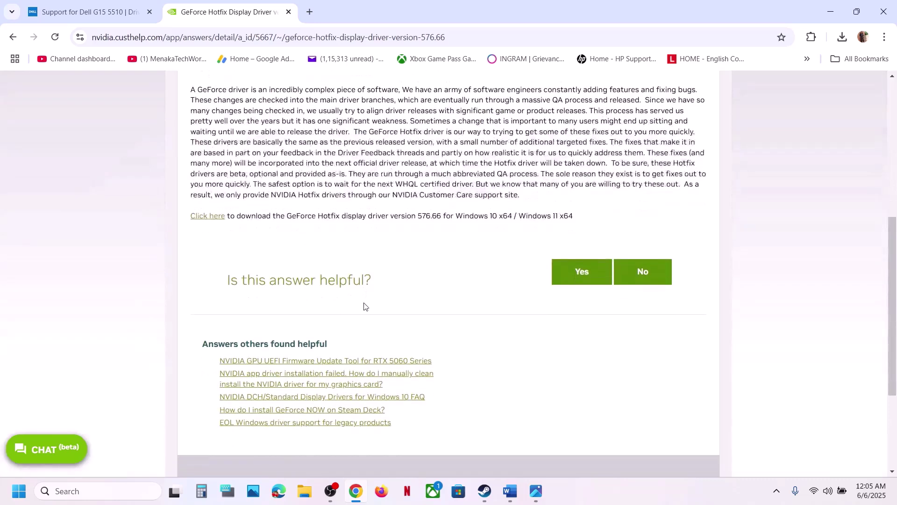
pyautogui.click(214, 218)
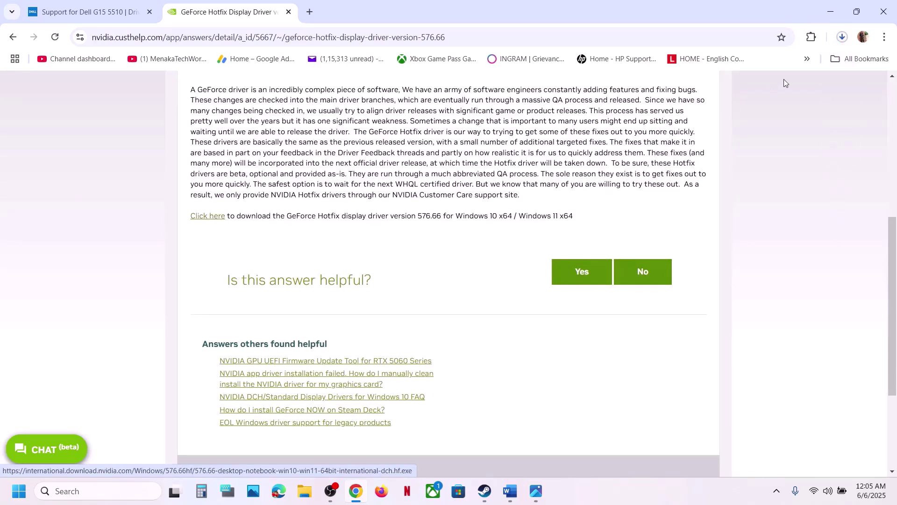
pyautogui.click(843, 37)
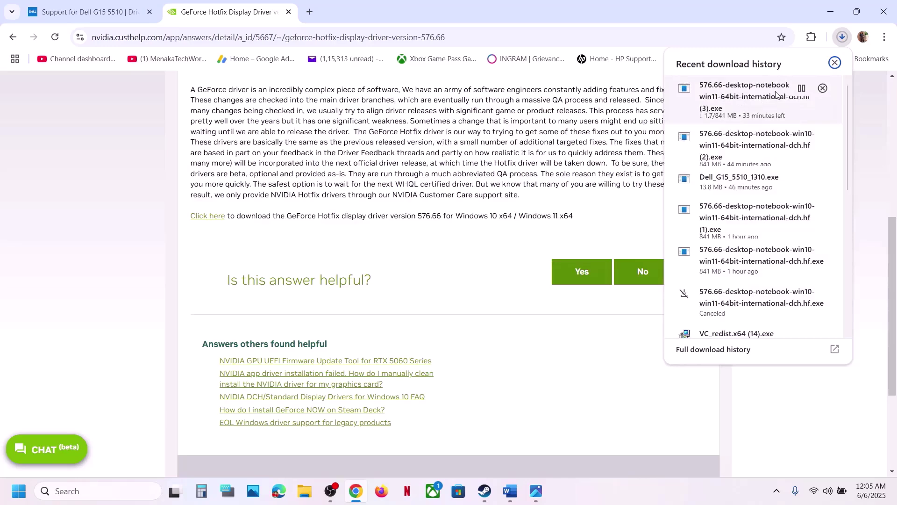
pyautogui.click(491, 158)
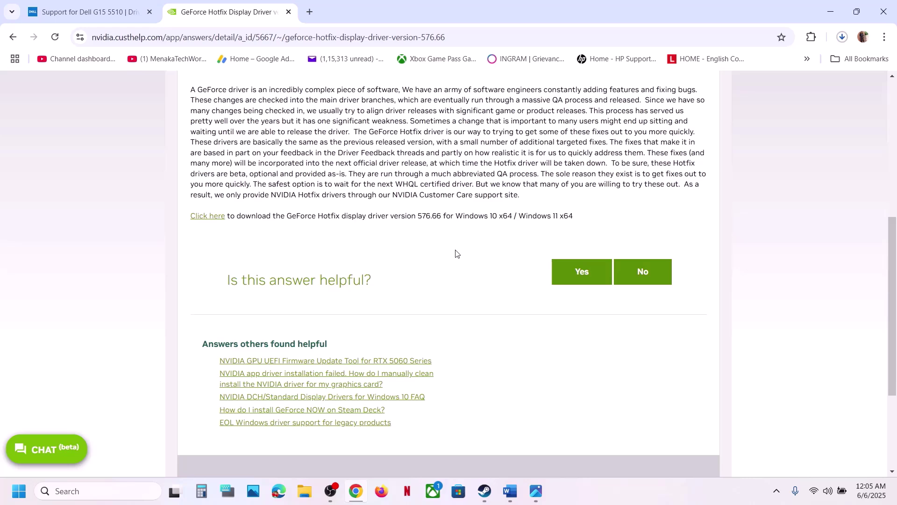
# Step: Switch to the Word document and copy the word "graphics" from the Step 4 line
pyautogui.click(484, 491)
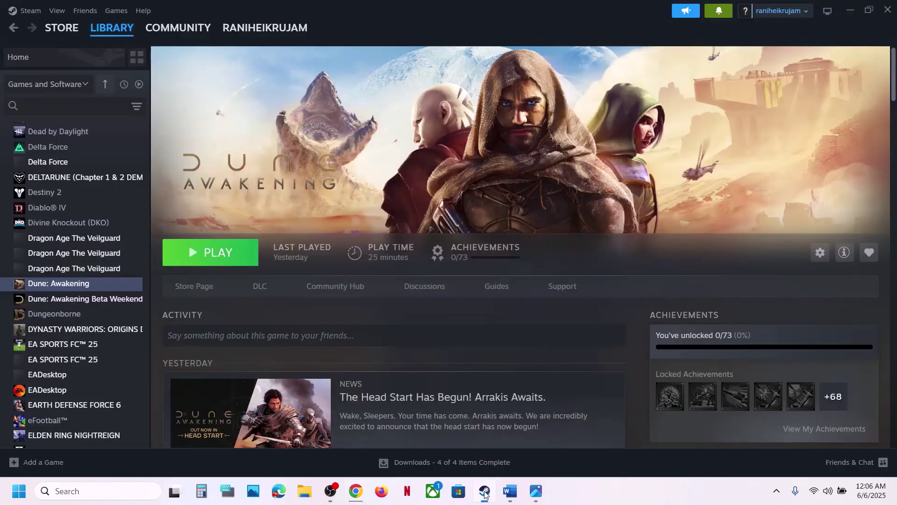
pyautogui.click(514, 493)
pyautogui.scroll(-3, 283, 265)
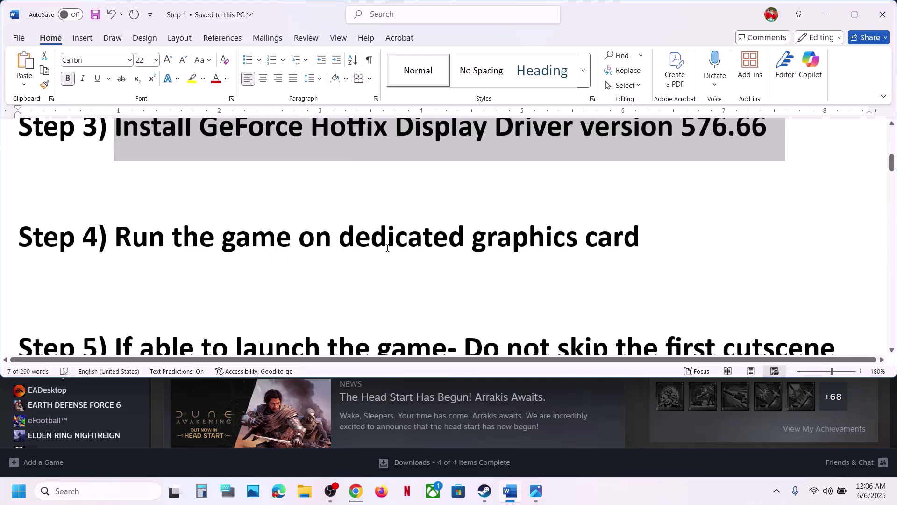
pyautogui.doubleClick(511, 237)
pyautogui.hotkey('ctrl', 'c')
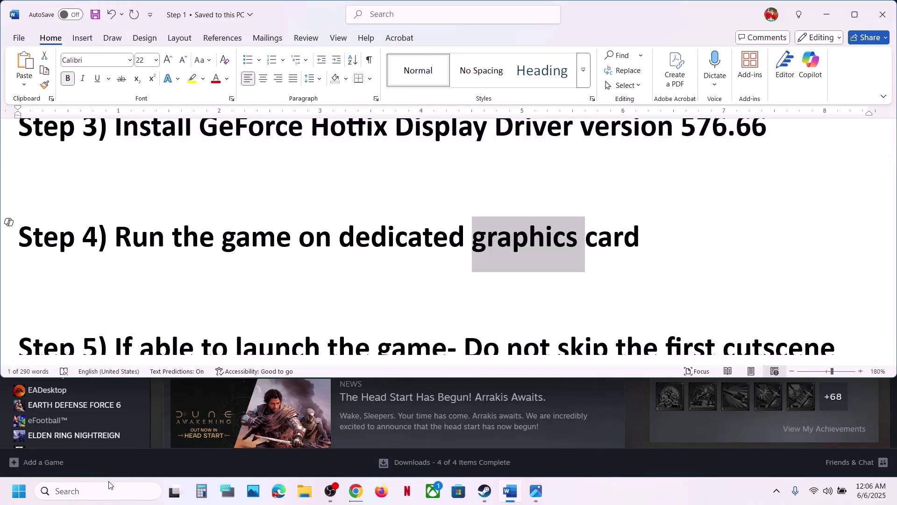
# Step: Search Windows for the copied word "graphics" and open Graphics settings
pyautogui.click(107, 484)
pyautogui.hotkey('ctrl', 'v')
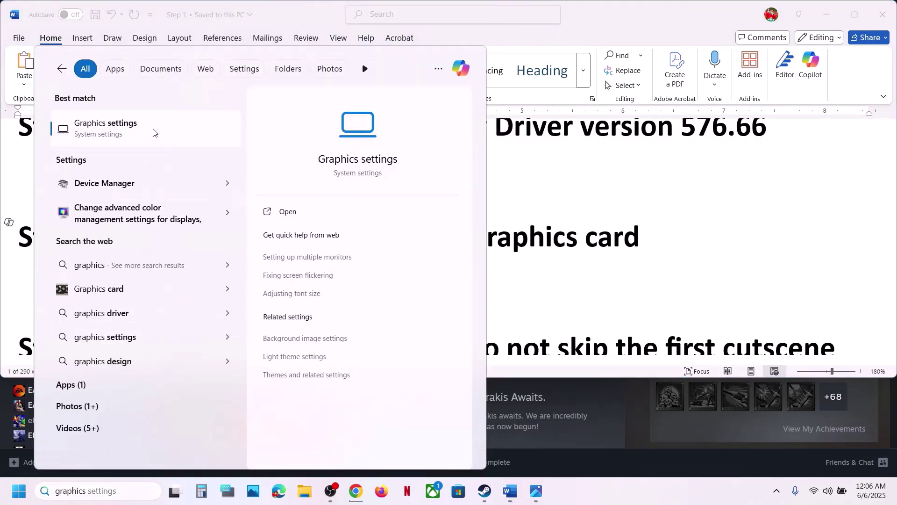
pyautogui.click(155, 133)
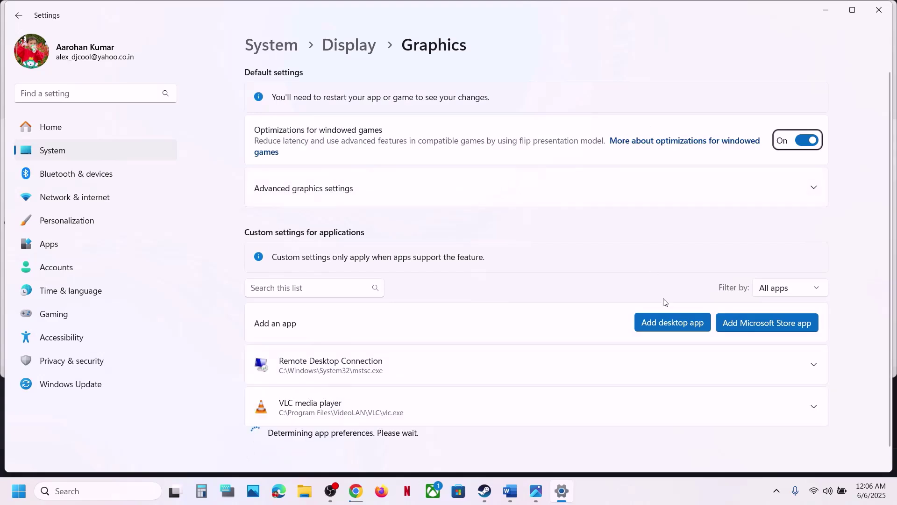
# Step: Add DuneSandbox-Win64-Shipping from DuneAwakening\DuneSandbox\Binaries\Win64 in Steam's common folder as a desktop app in the custom graphics settings
pyautogui.click(647, 322)
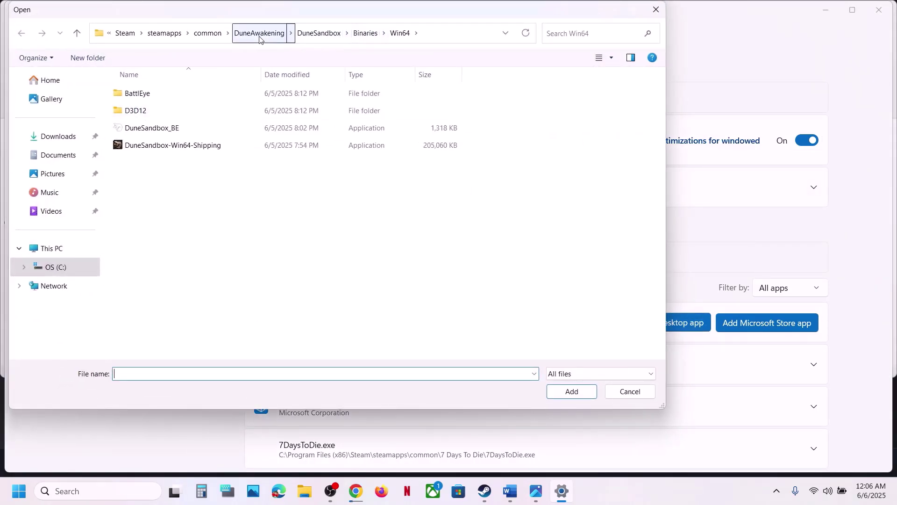
pyautogui.click(207, 34)
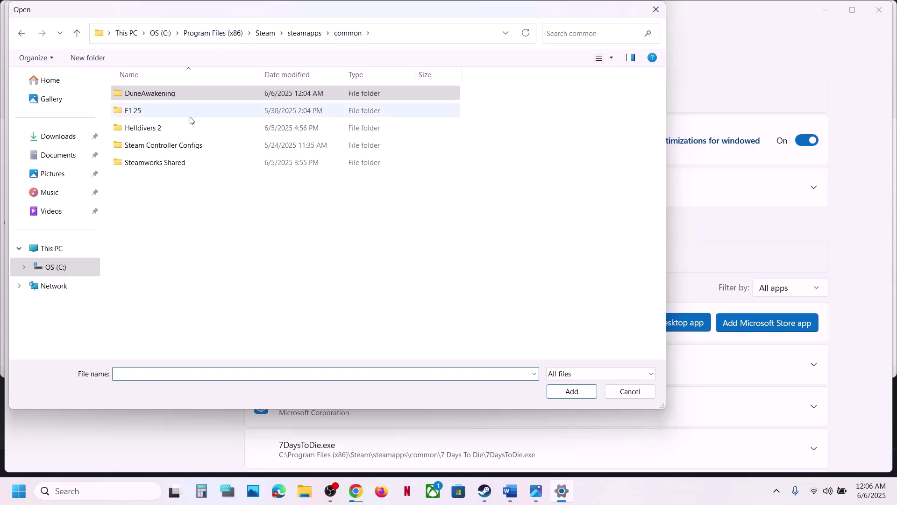
pyautogui.doubleClick(163, 99)
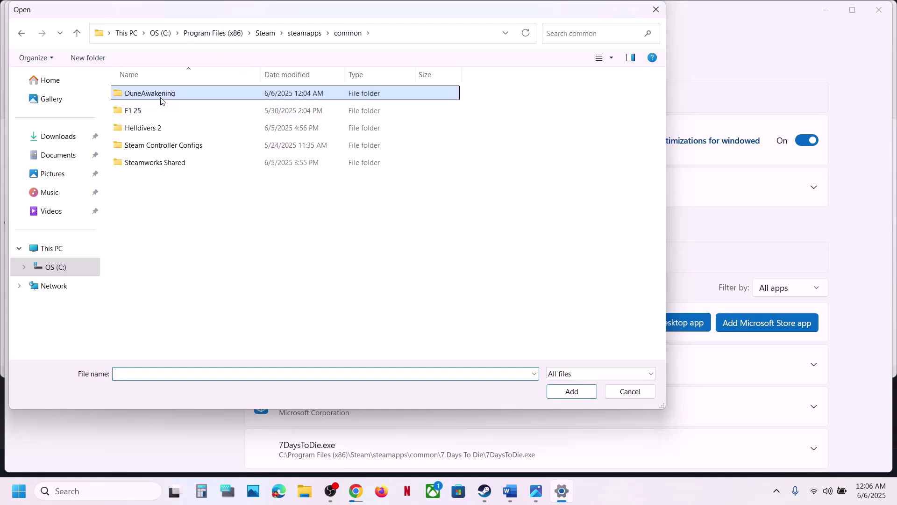
pyautogui.click(453, 36)
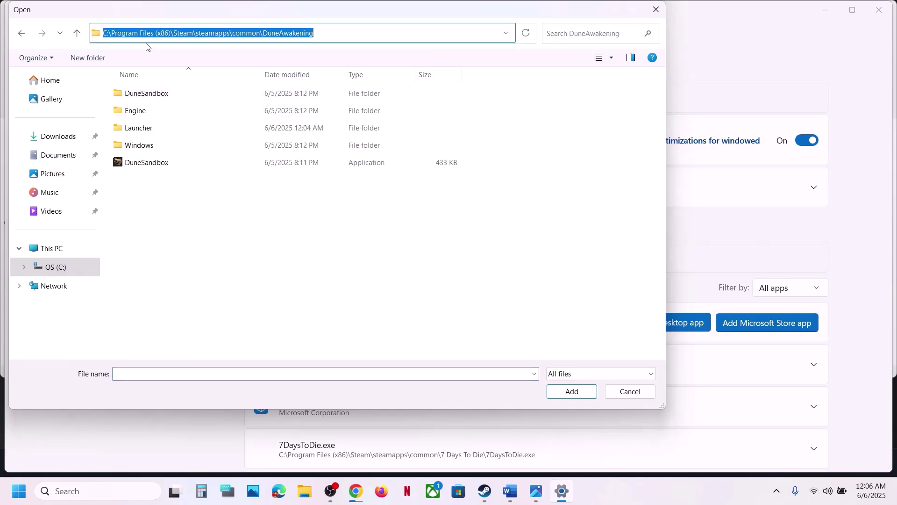
pyautogui.click(150, 97)
pyautogui.doubleClick(164, 95)
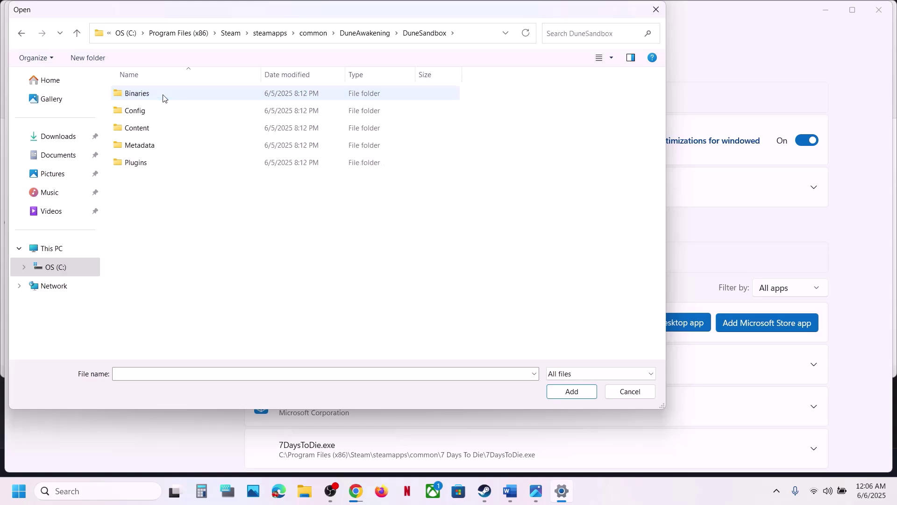
pyautogui.doubleClick(163, 95)
pyautogui.doubleClick(164, 95)
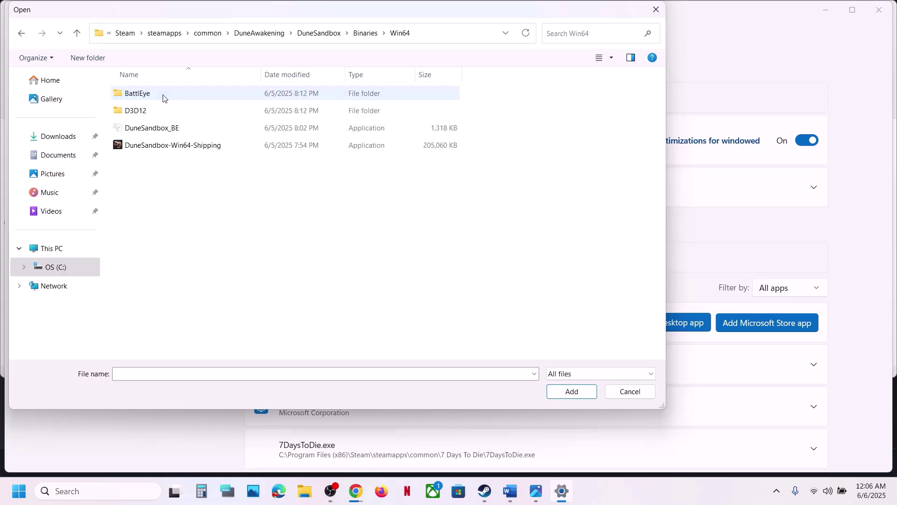
pyautogui.click(173, 147)
pyautogui.click(571, 392)
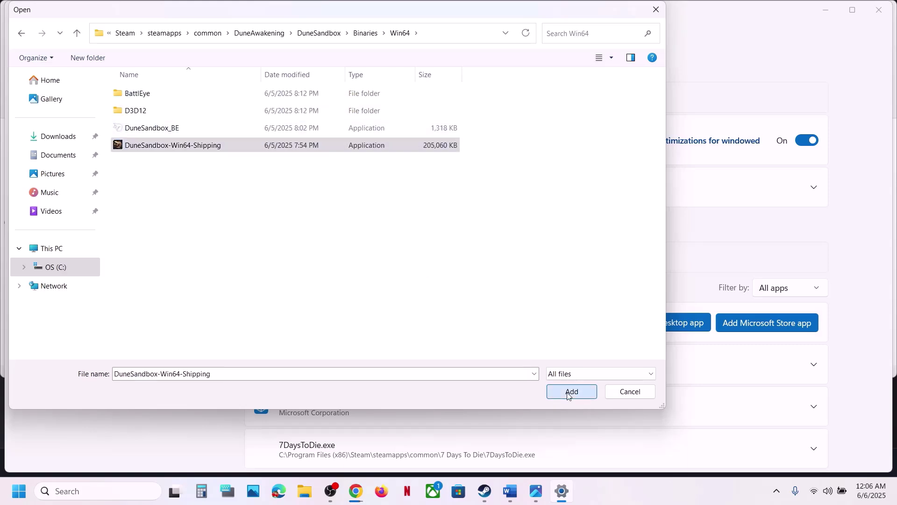
# Step: Set the GPU preference of the Dune: Awakening entry to High Performance (NVIDIA GeForce RTX 3050 Laptop GPU)
pyautogui.scroll(-8, 452, 361)
pyautogui.scroll(-15, 452, 361)
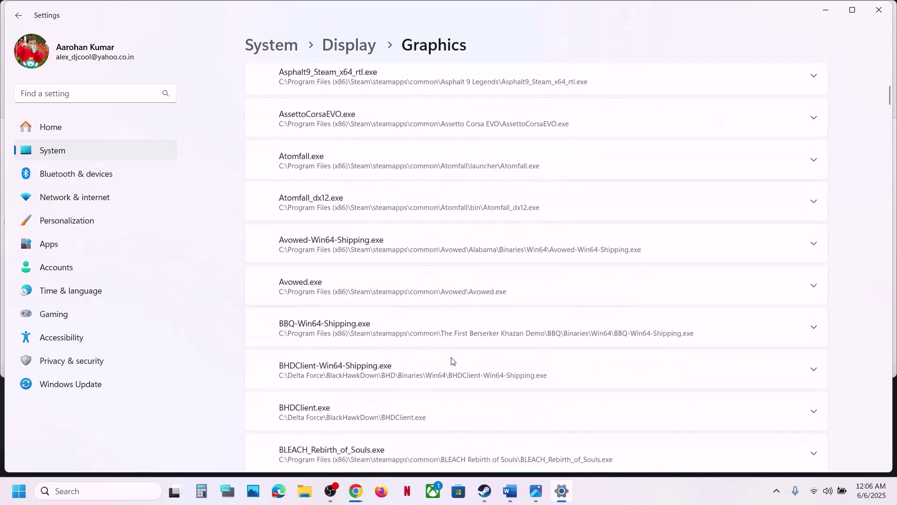
pyautogui.scroll(-10, 452, 360)
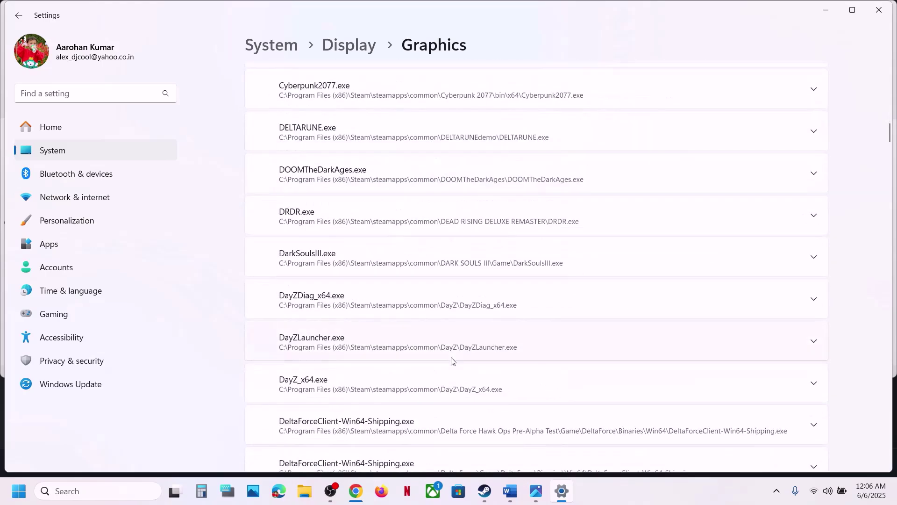
pyautogui.scroll(-6, 452, 360)
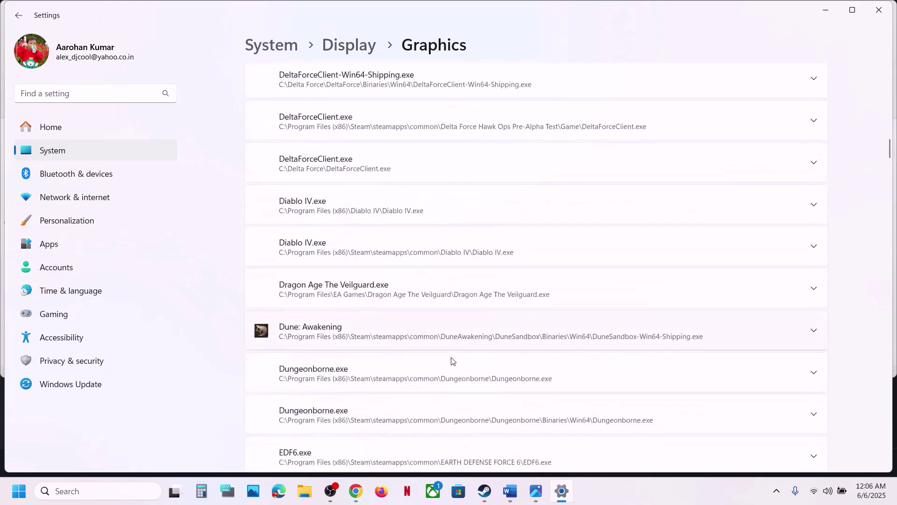
pyautogui.click(428, 278)
pyautogui.scroll(-4, 553, 298)
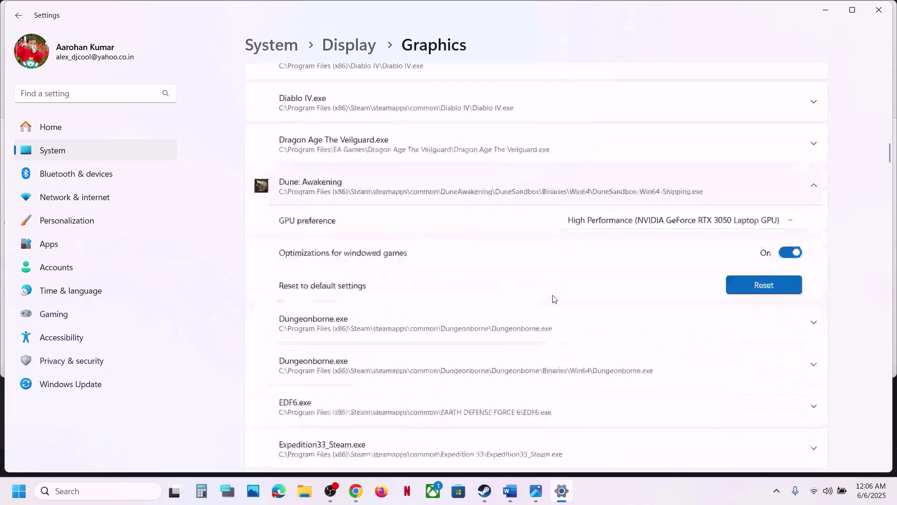
pyautogui.click(655, 181)
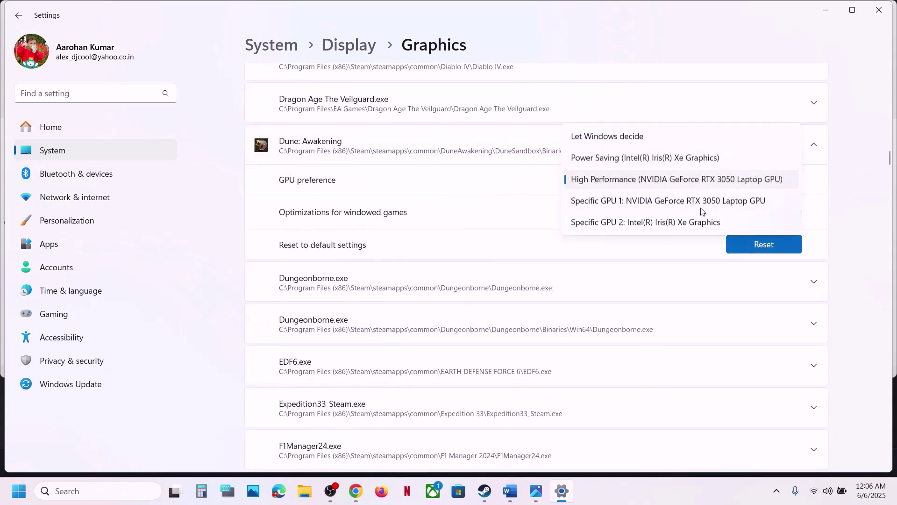
pyautogui.click(680, 180)
# Step: Add the DuneSandbox application from the main DuneAwakening folder as another desktop app in the custom graphics settings
pyautogui.scroll(10, 453, 204)
pyautogui.scroll(20, 453, 204)
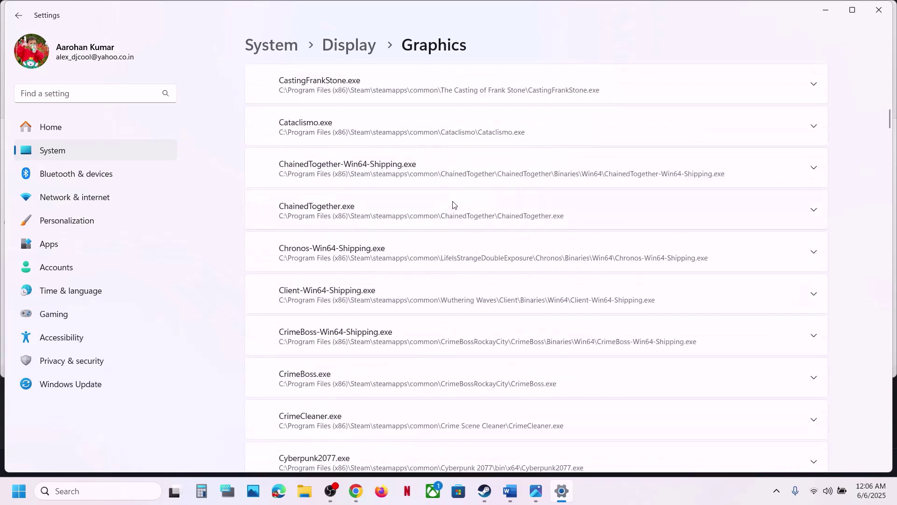
pyautogui.click(651, 321)
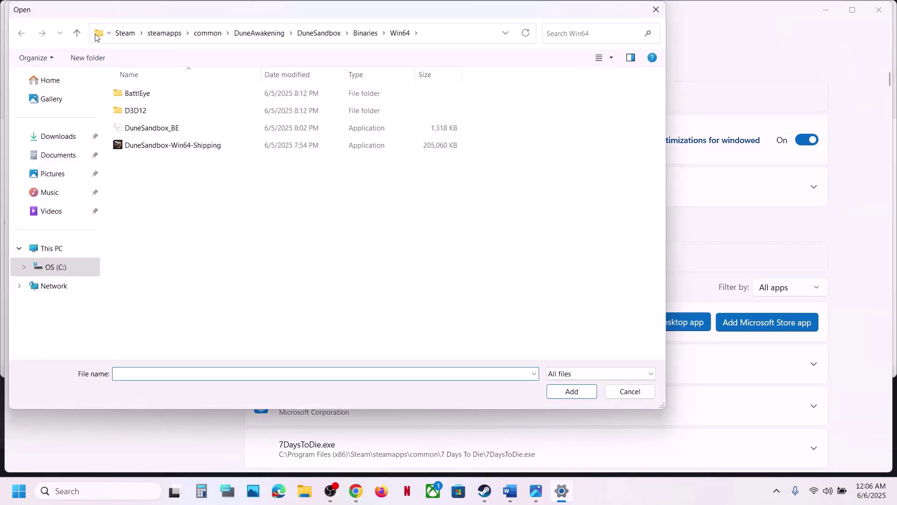
pyautogui.click(77, 33)
pyautogui.click(77, 33)
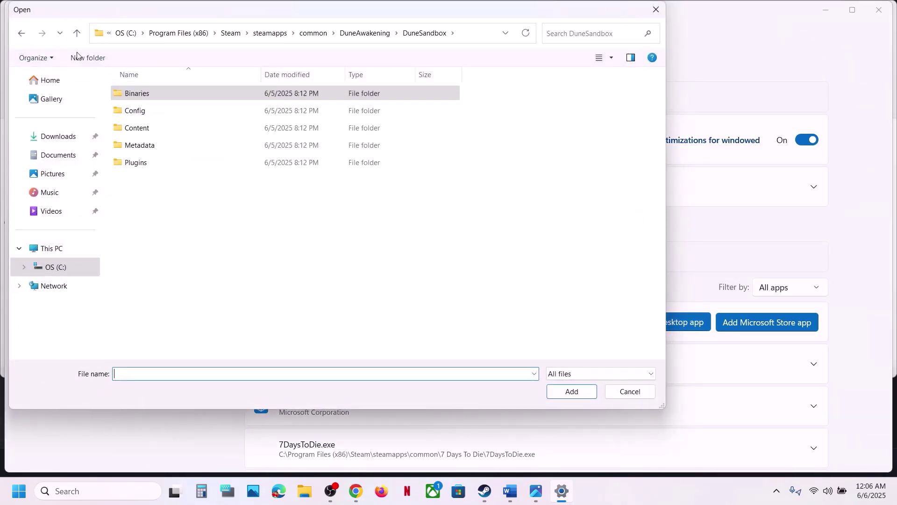
pyautogui.click(77, 33)
pyautogui.click(145, 163)
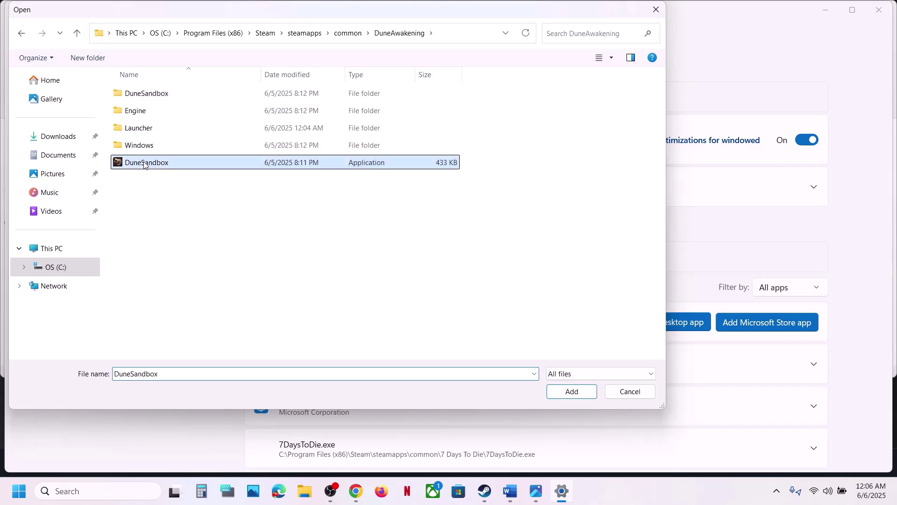
pyautogui.click(549, 398)
# Step: Set the GPU preference of the BootstrapPackagedGame entry to High Performance (NVIDIA GeForce RTX 3050 Laptop GPU) and close Settings
pyautogui.scroll(-10, 561, 398)
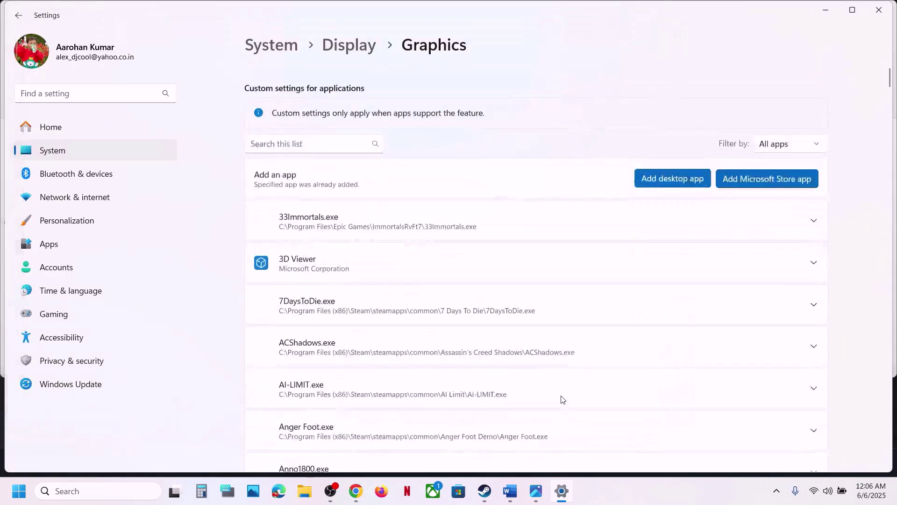
pyautogui.scroll(-7, 562, 399)
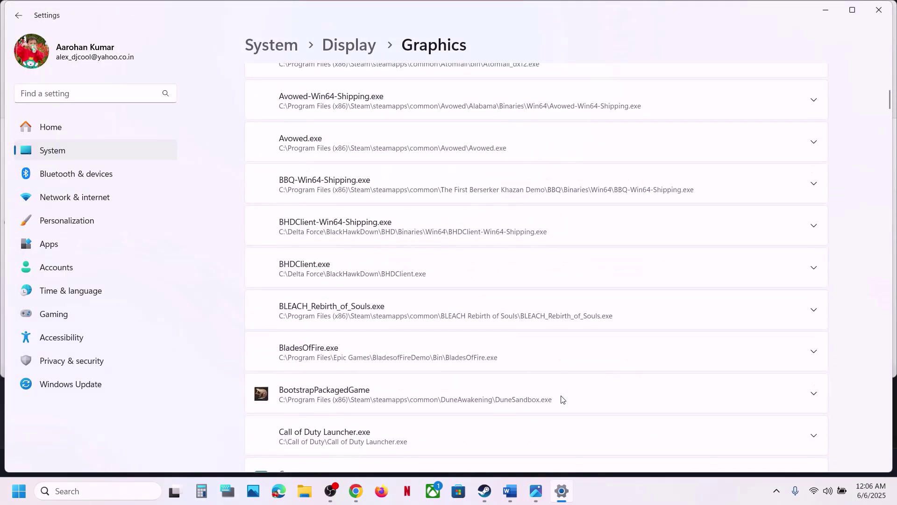
pyautogui.click(606, 392)
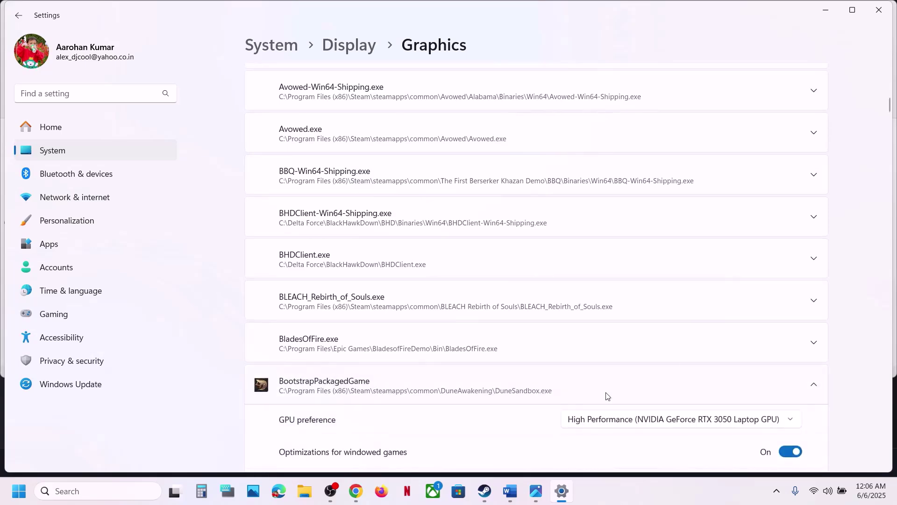
pyautogui.scroll(-3, 710, 422)
pyautogui.click(654, 306)
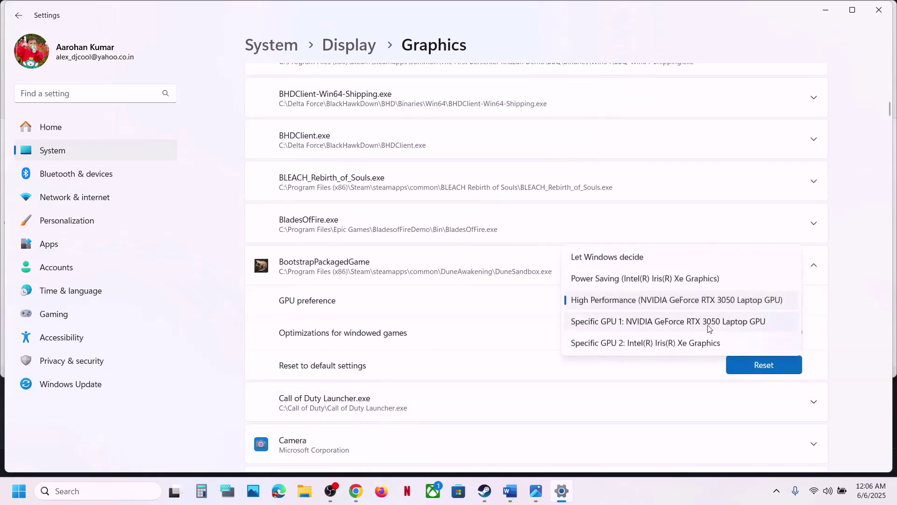
pyautogui.click(689, 300)
pyautogui.click(879, 9)
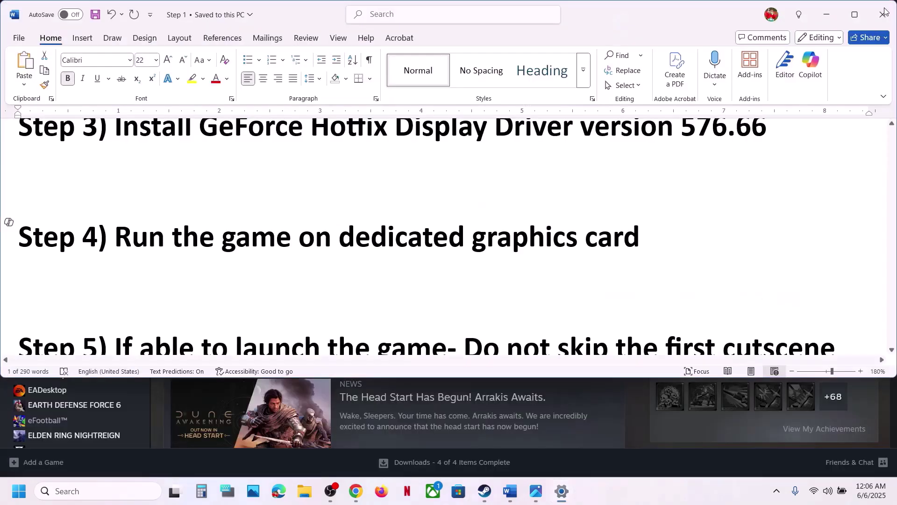
# Step: Highlight "graphics" in the Word document's Step 4 line and move on to read Step 5
pyautogui.doubleClick(497, 227)
pyautogui.scroll(-1, 497, 227)
pyautogui.scroll(-1, 497, 226)
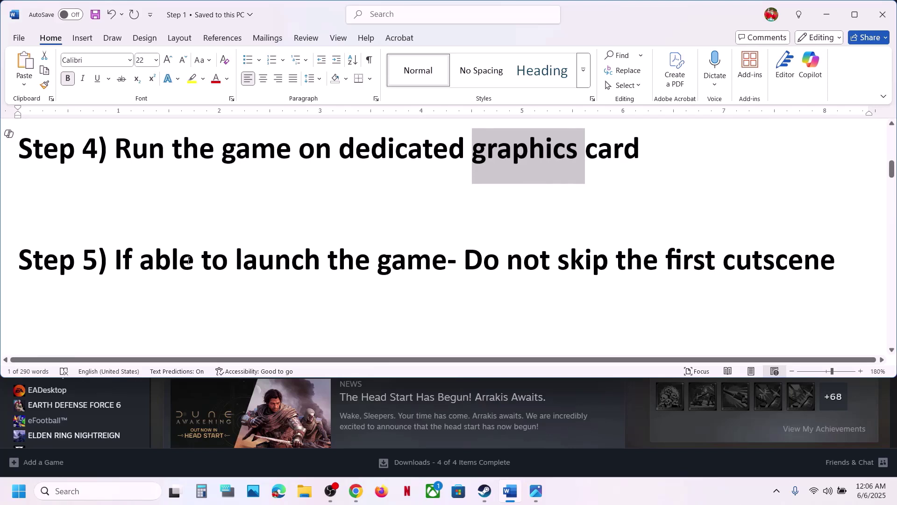
# Step: Highlight "Do not skip the first cutscene" in the Word document's Step 5 line and clear the selection
pyautogui.moveTo(116, 264); pyautogui.dragTo(777, 280)
pyautogui.click(464, 271)
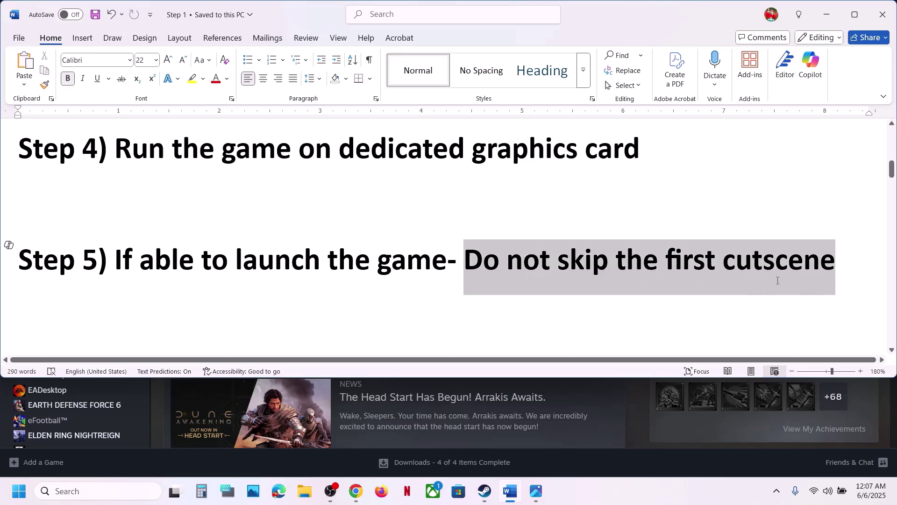
pyautogui.click(720, 280)
pyautogui.moveTo(467, 259); pyautogui.dragTo(835, 269)
pyautogui.click(329, 250)
# Step: Move on to the document's Step 6 line and highlight "Run the game as an administrator"
pyautogui.scroll(-1, 329, 250)
pyautogui.scroll(-2, 328, 250)
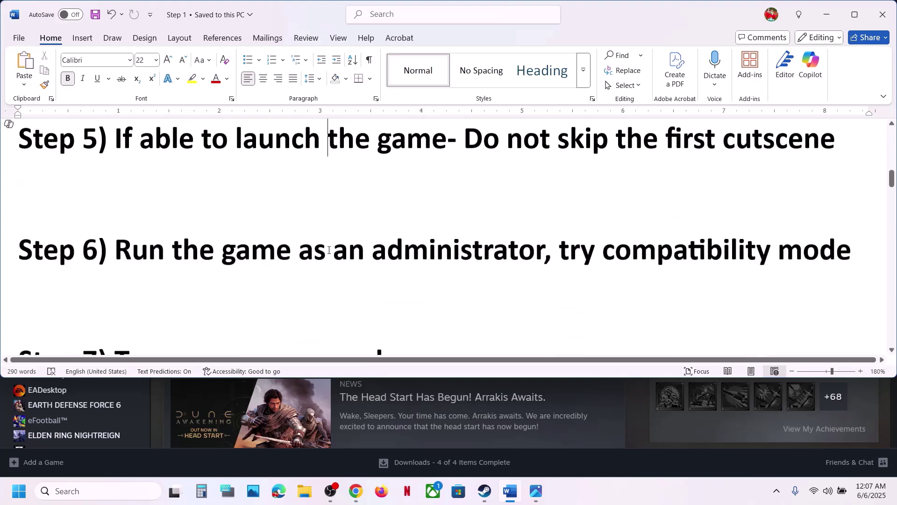
pyautogui.moveTo(159, 237); pyautogui.dragTo(543, 239)
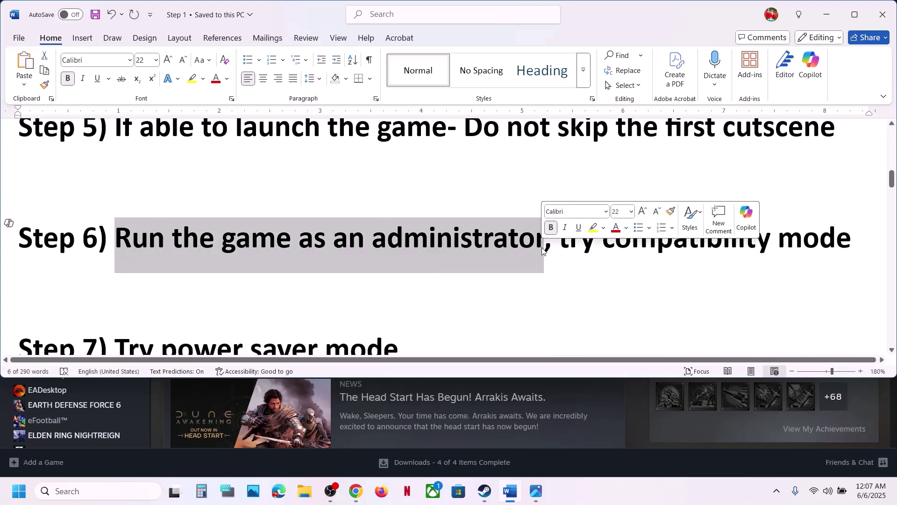
# Step: Switch to Steam, browse the local files of Dune: Awakening, and open the DuneSandbox\Binaries\Win64 folder
pyautogui.click(642, 423)
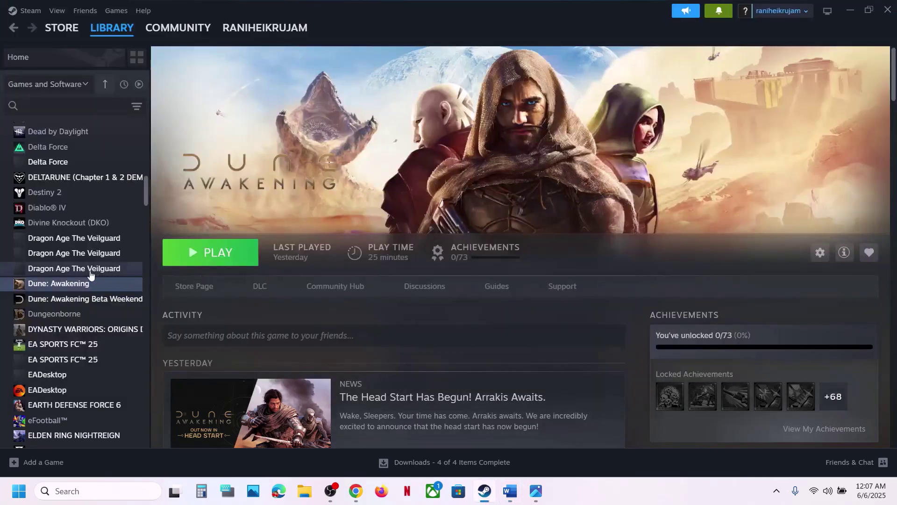
pyautogui.rightClick(68, 283)
pyautogui.moveTo(98, 350)
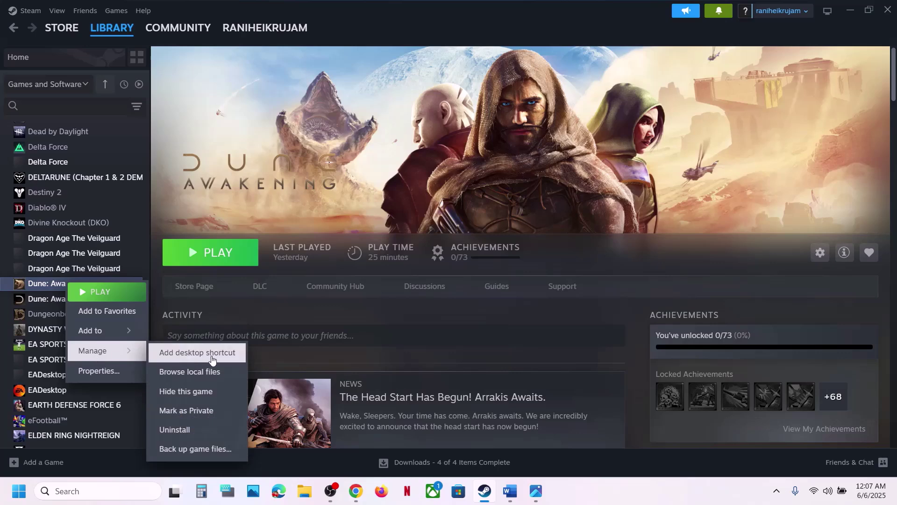
pyautogui.click(193, 373)
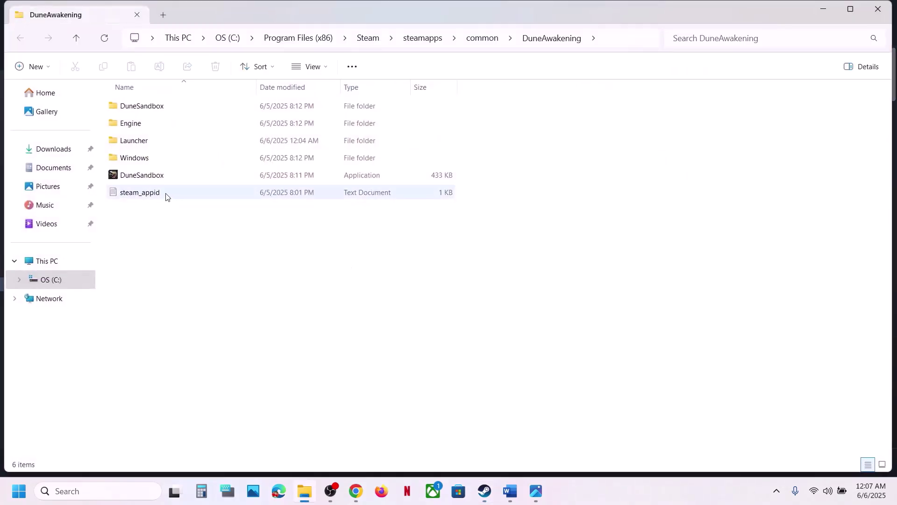
pyautogui.doubleClick(138, 106)
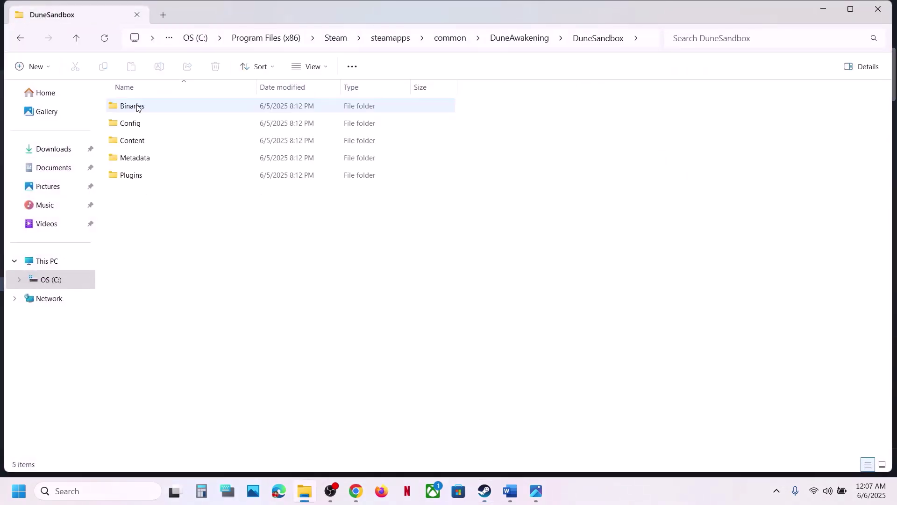
pyautogui.doubleClick(138, 107)
pyautogui.doubleClick(149, 106)
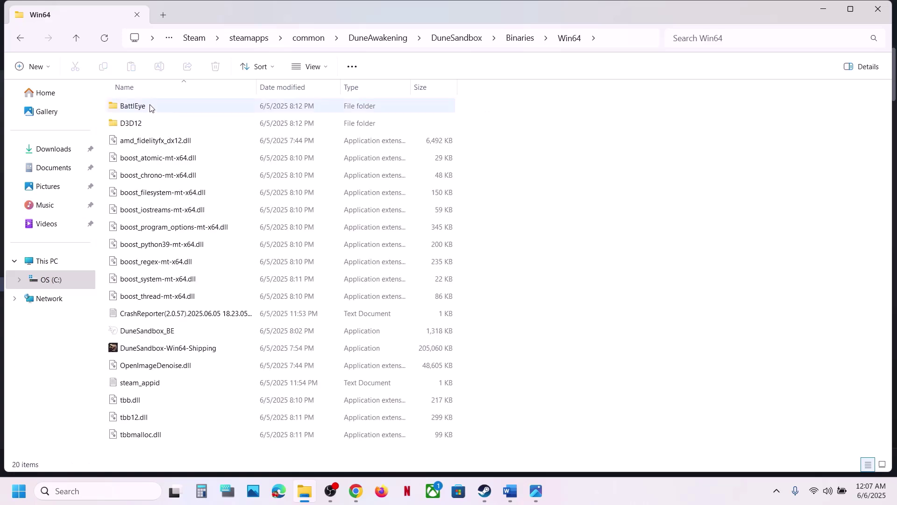
# Step: Set the DuneSandbox-Win64-Shipping application to run as an administrator in its compatibility properties and apply the change
pyautogui.click(151, 338)
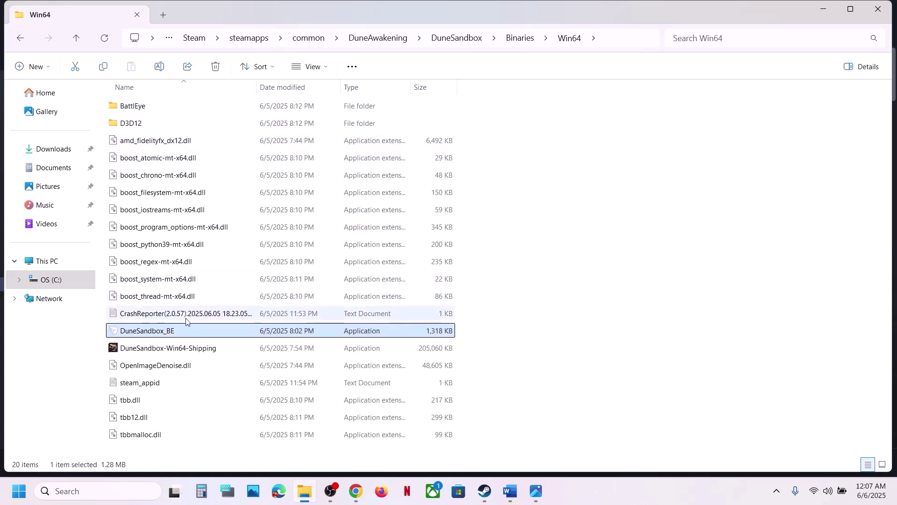
pyautogui.moveTo(167, 349); pyautogui.dragTo(169, 353)
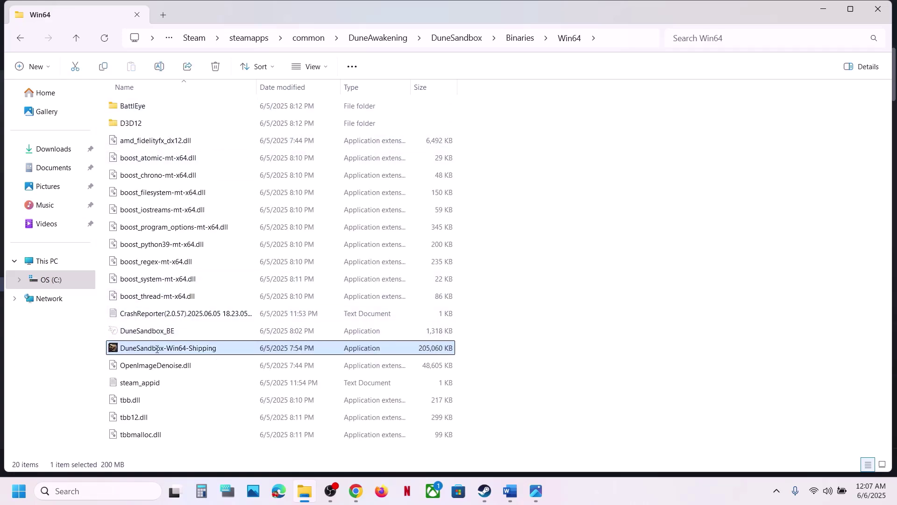
pyautogui.click(260, 351)
pyautogui.rightClick(228, 351)
pyautogui.click(284, 253)
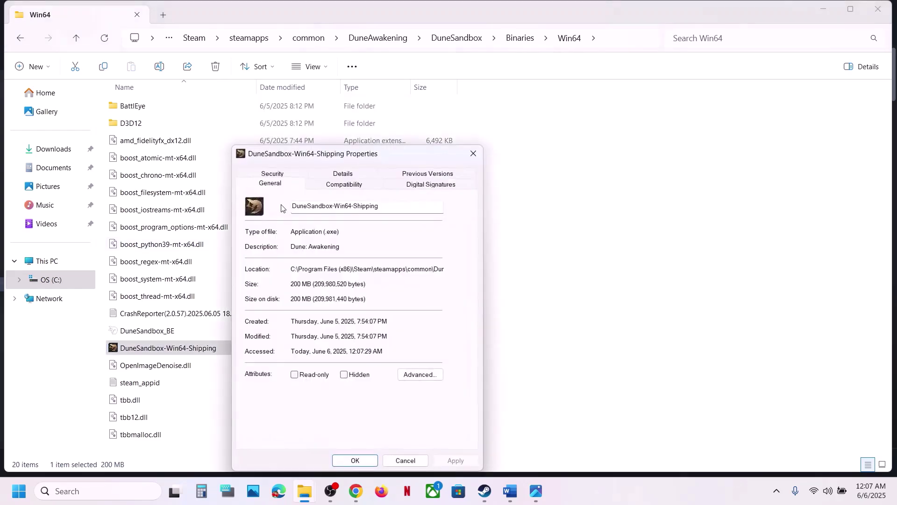
pyautogui.click(321, 187)
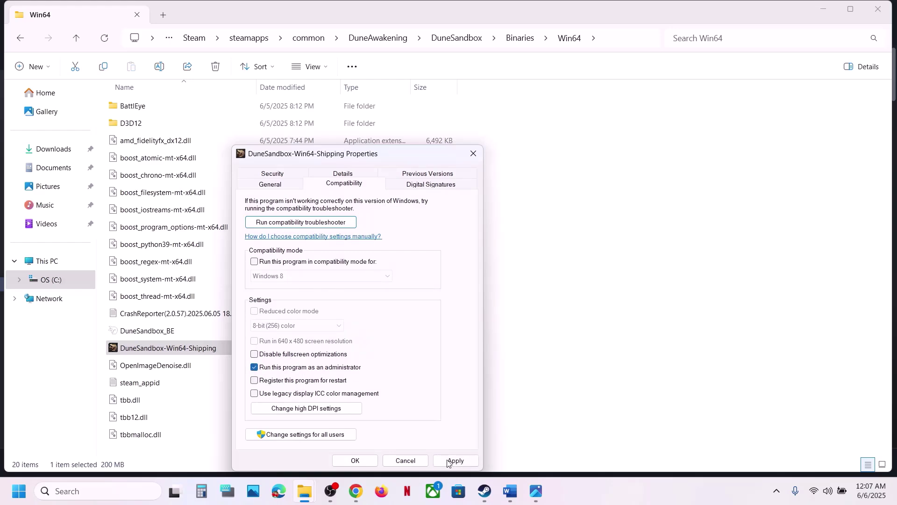
pyautogui.click(454, 461)
pyautogui.click(354, 459)
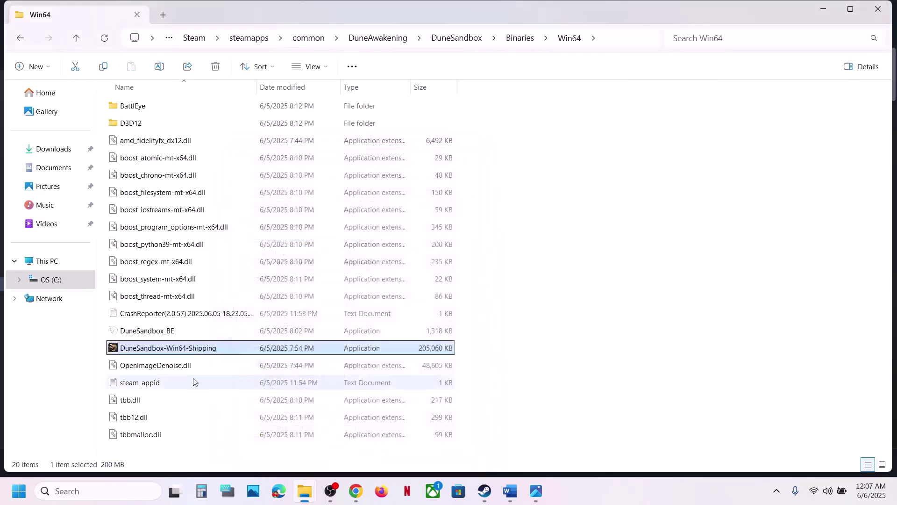
# Step: Set DuneSandbox-Win64-Shipping to run in compatibility mode for Windows 7 with fullscreen optimizations disabled, and apply the settings
pyautogui.rightClick(171, 350)
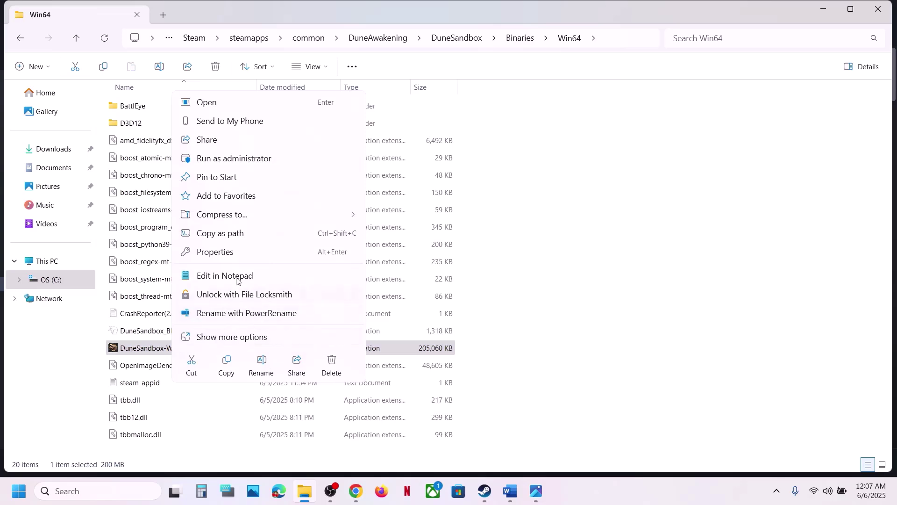
pyautogui.click(232, 254)
pyautogui.click(292, 185)
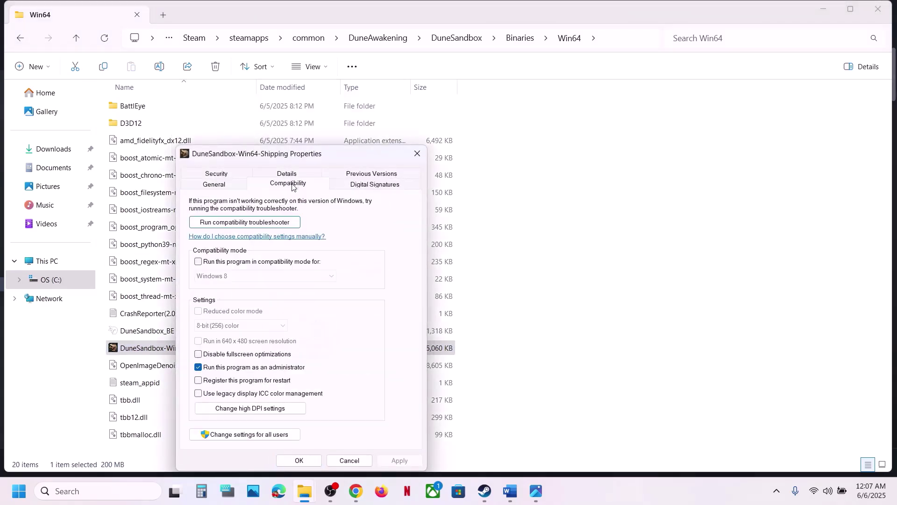
pyautogui.click(214, 263)
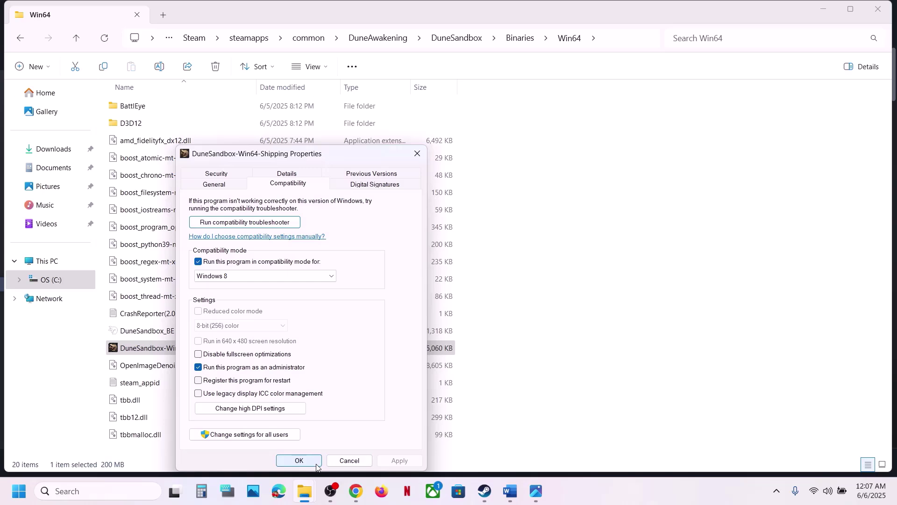
pyautogui.click(224, 276)
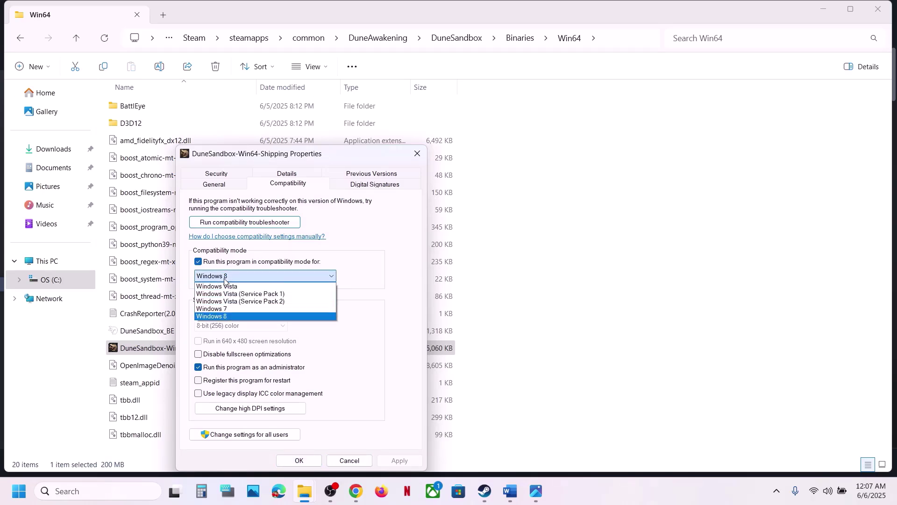
pyautogui.click(232, 311)
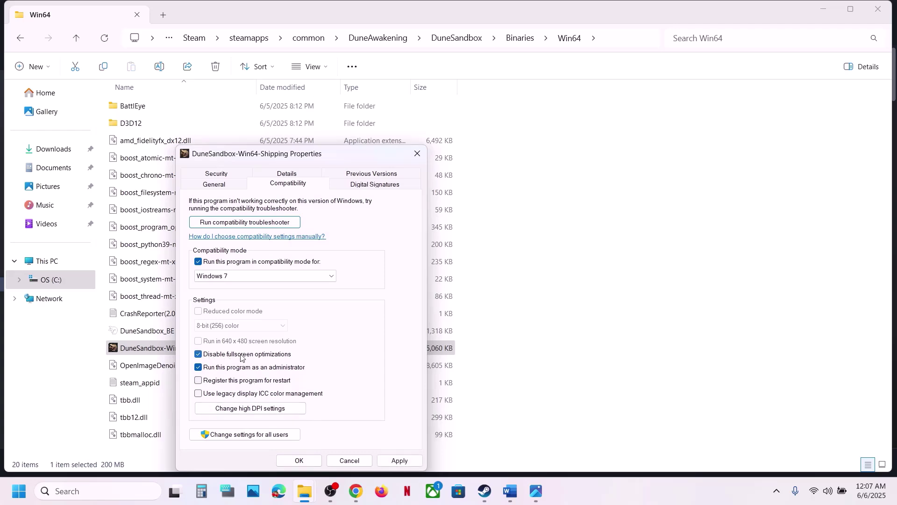
pyautogui.click(398, 460)
pyautogui.click(299, 460)
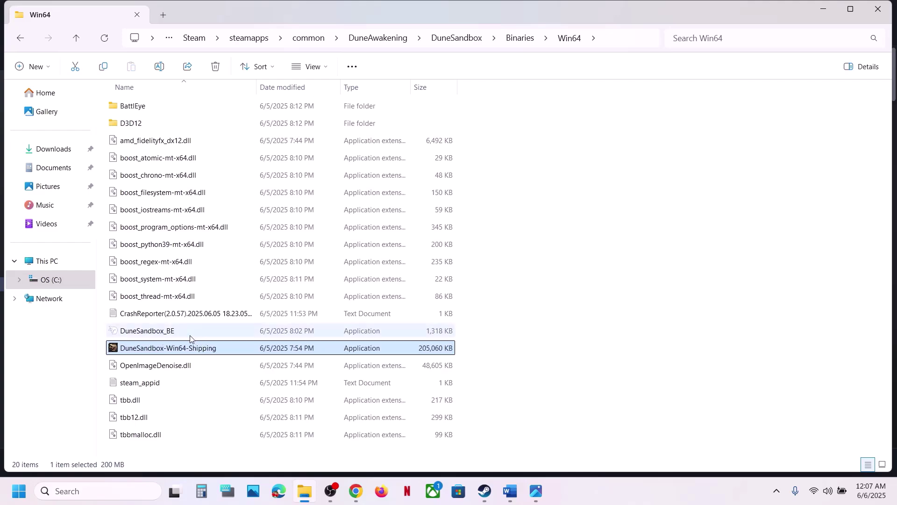
# Step: Turn off compatibility mode, disabled fullscreen optimizations and run as administrator for DuneSandbox-Win64-Shipping, and apply the changes
pyautogui.click(169, 333)
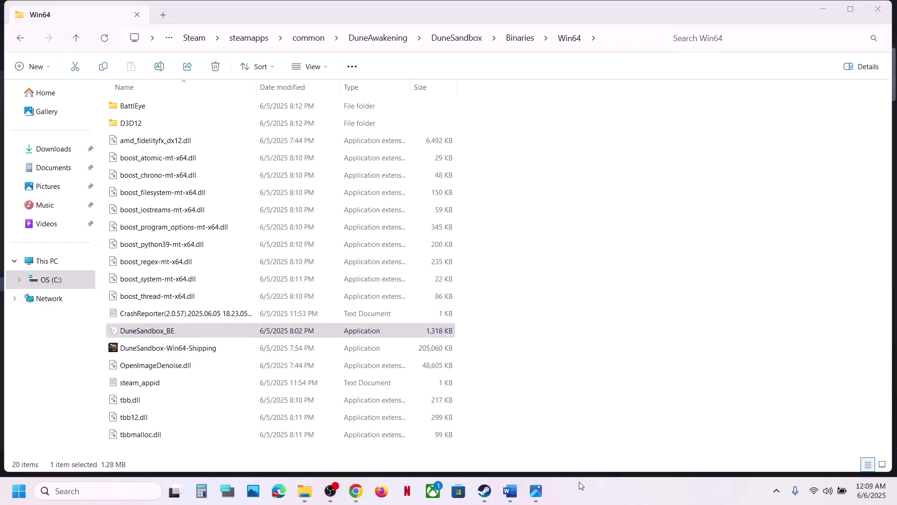
pyautogui.rightClick(157, 353)
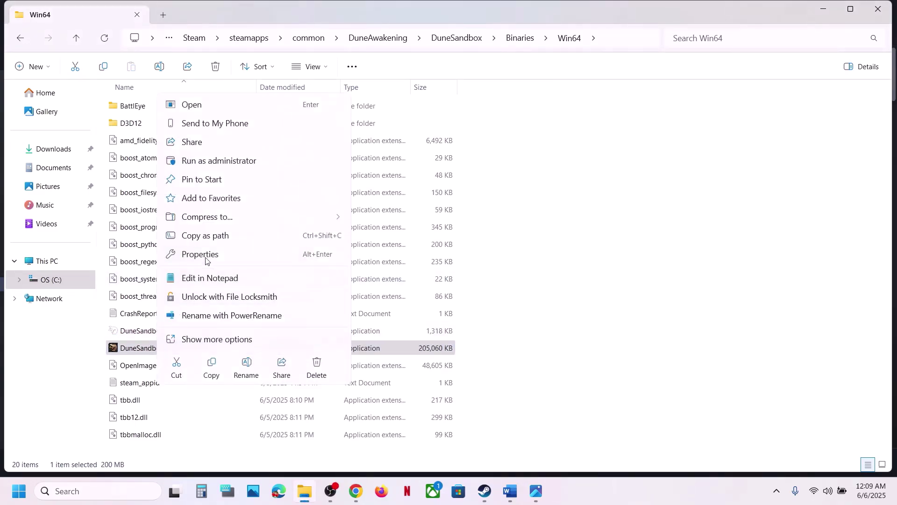
pyautogui.click(204, 256)
pyautogui.click(273, 183)
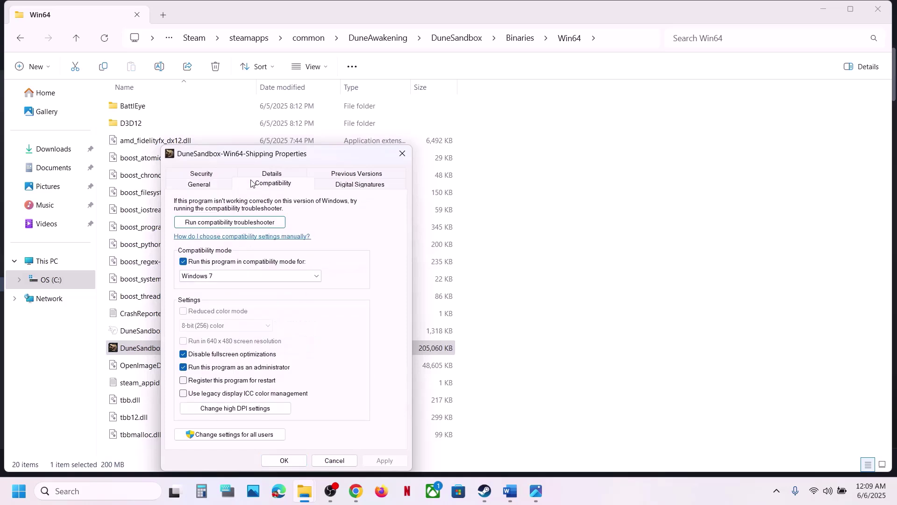
pyautogui.click(183, 262)
pyautogui.click(183, 261)
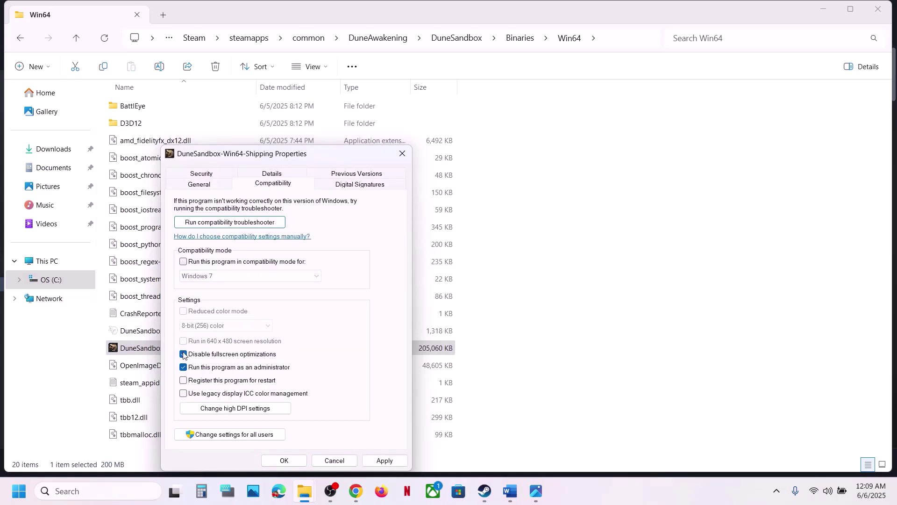
pyautogui.click(183, 368)
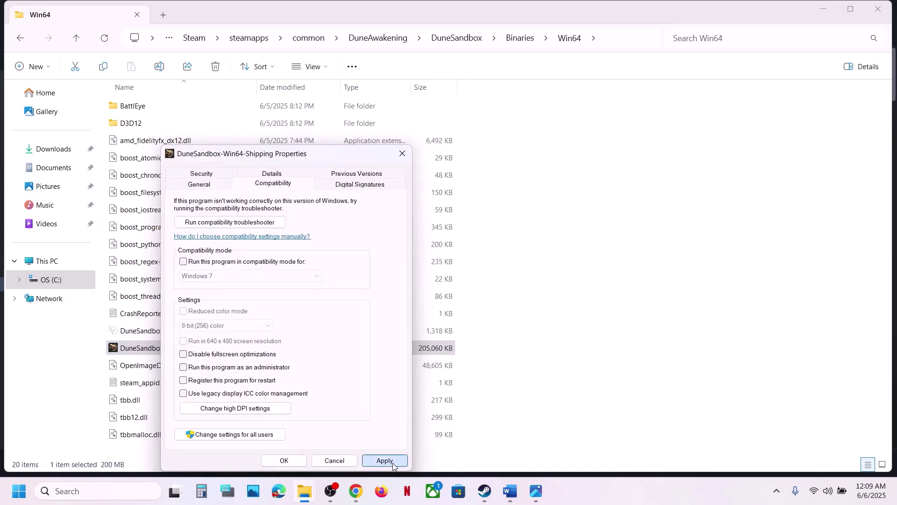
pyautogui.click(384, 460)
pyautogui.click(295, 461)
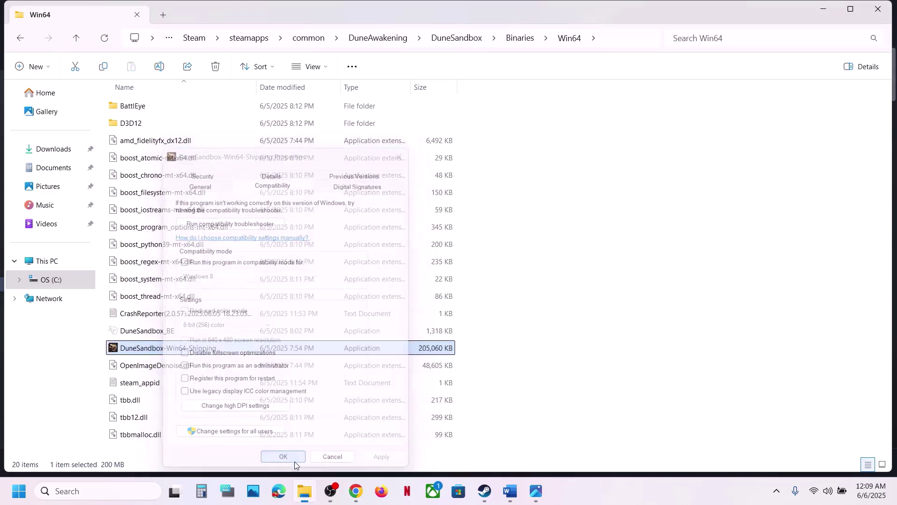
# Step: Return to the Word document and highlight "power saver mode" in the Step 7 line
pyautogui.click(506, 495)
pyautogui.scroll(-2, 308, 304)
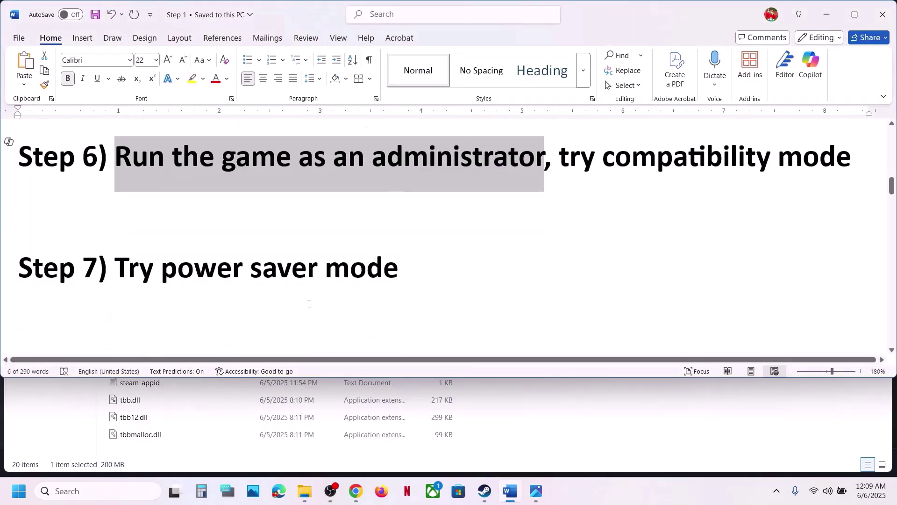
pyautogui.click(377, 258)
pyautogui.moveTo(162, 257); pyautogui.dragTo(321, 313)
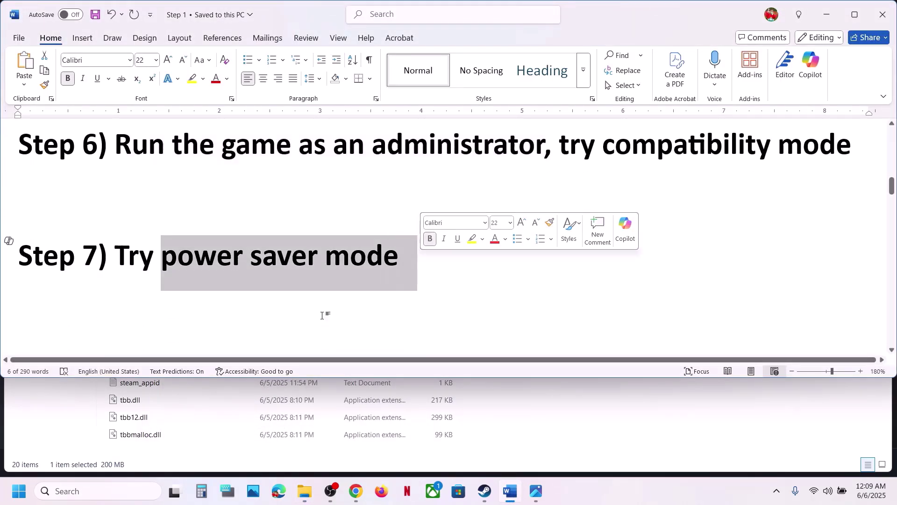
# Step: Open Power Options under Hardware and Sound in Control Panel, and view the Power Saver.jpg example of the plans
pyautogui.click(80, 490)
pyautogui.write('control')
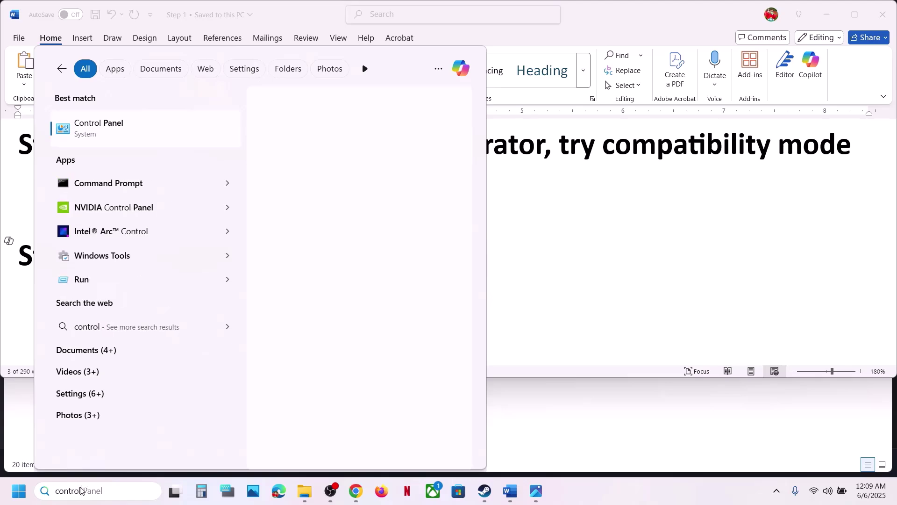
pyautogui.press('Return')
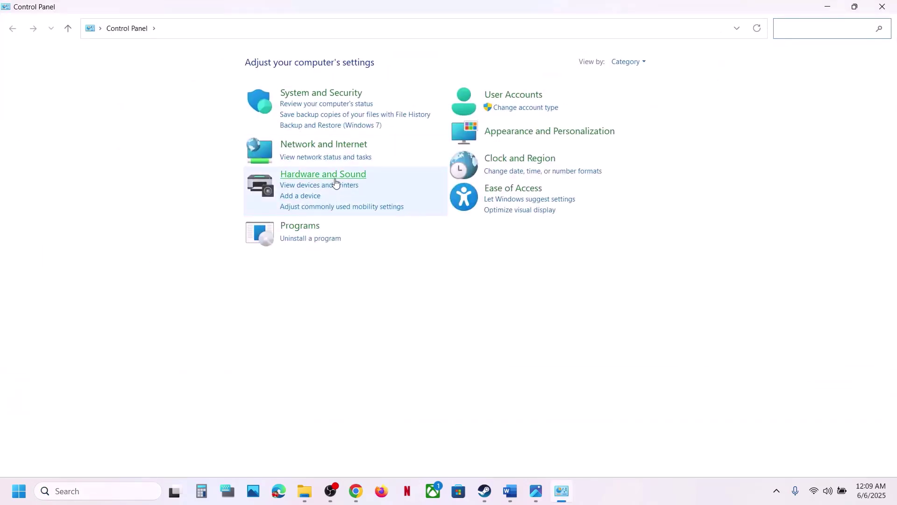
pyautogui.click(333, 177)
pyautogui.click(184, 158)
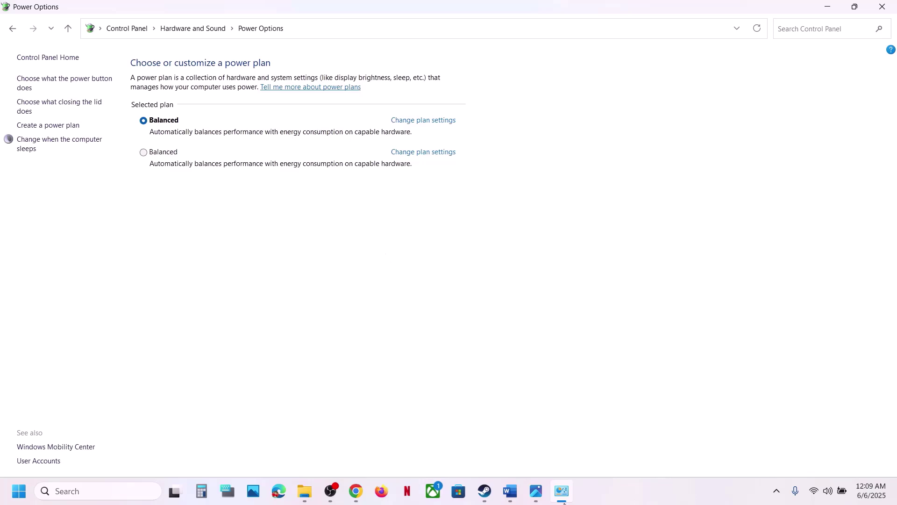
pyautogui.click(537, 497)
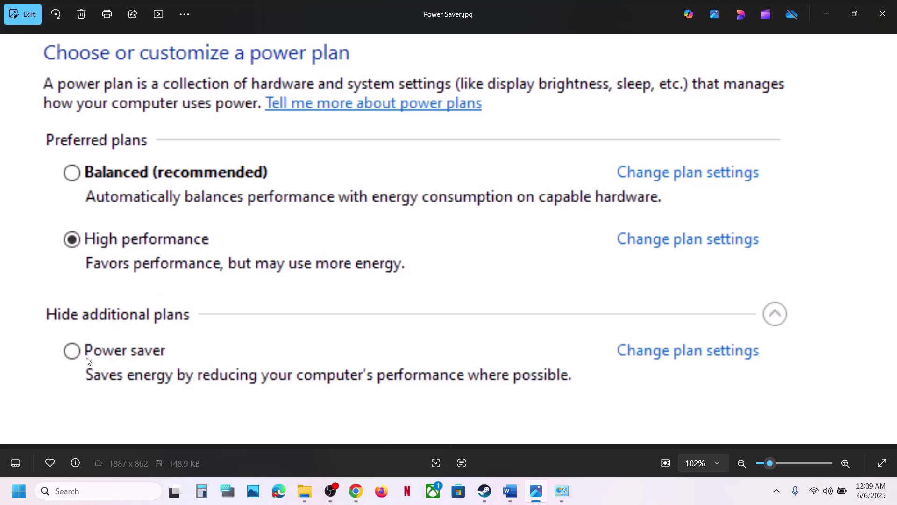
# Step: Highlight "Intel Extreme Tuning Utility" in the Word document's Step 8 line and switch to Chrome
pyautogui.click(510, 491)
pyautogui.scroll(-3, 253, 262)
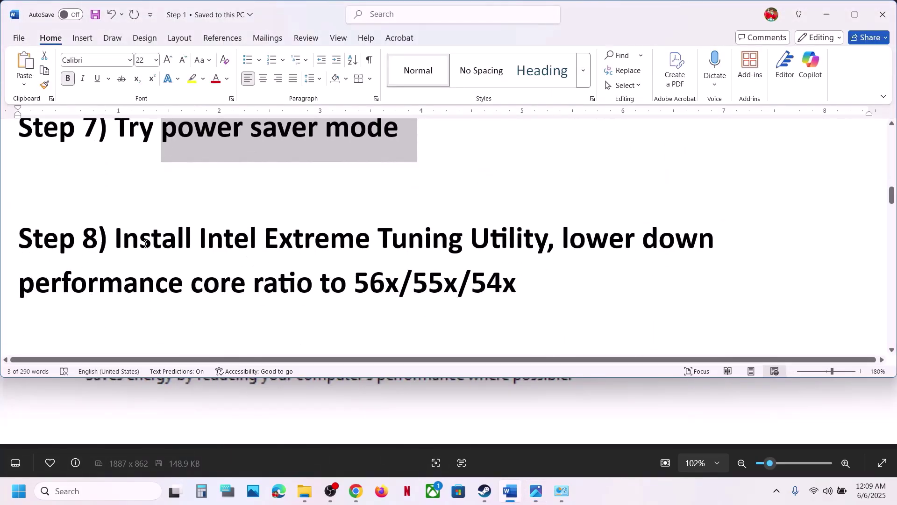
pyautogui.moveTo(133, 242); pyautogui.dragTo(449, 239)
pyautogui.click(449, 237)
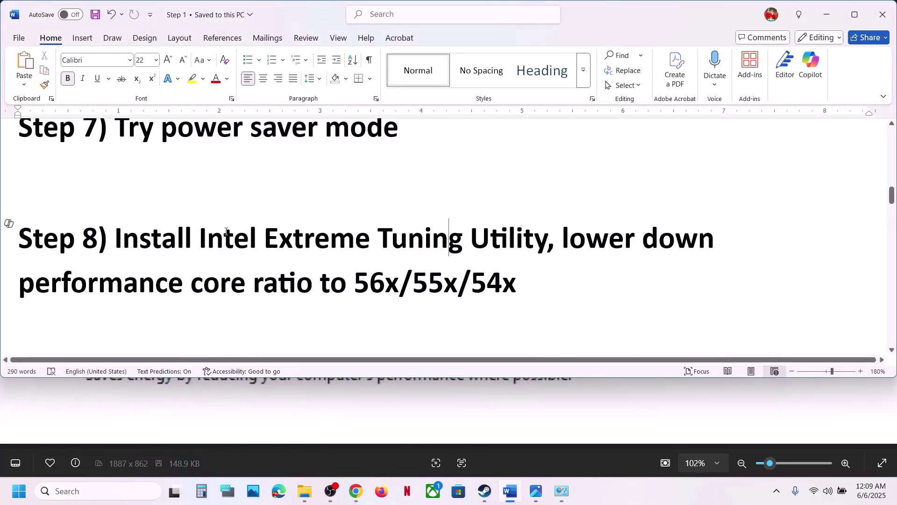
pyautogui.keyDown('shift'); pyautogui.click(535, 243); pyautogui.keyUp('shift')
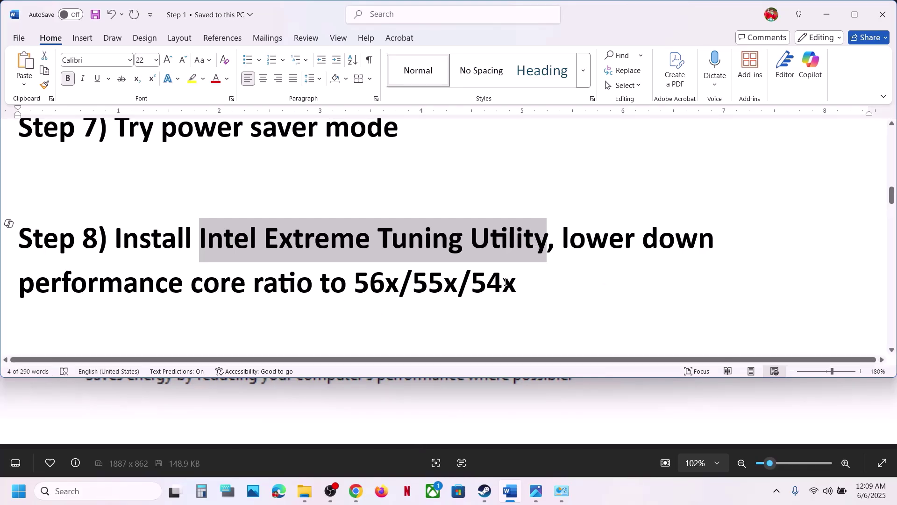
pyautogui.click(356, 490)
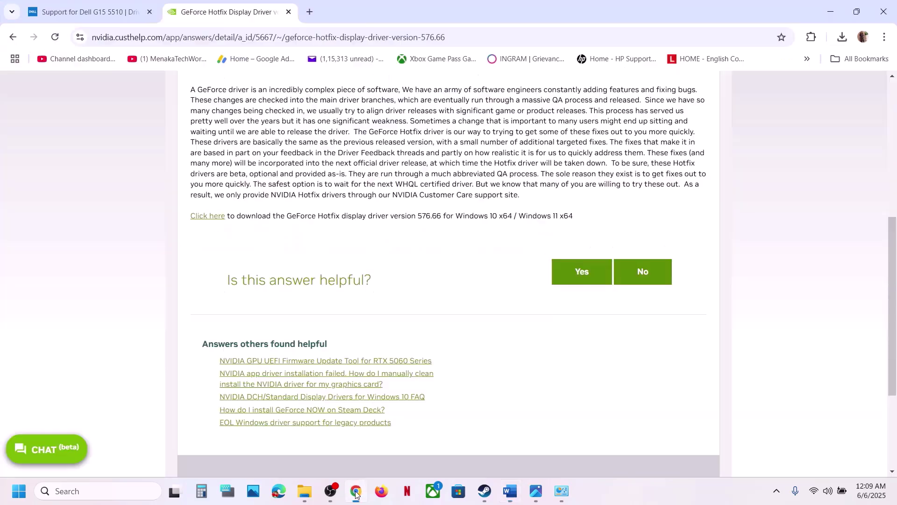
# Step: Search the web for Intel Extreme Tuning Utility and open Intel's download page at the available downloads
pyautogui.press('Return')
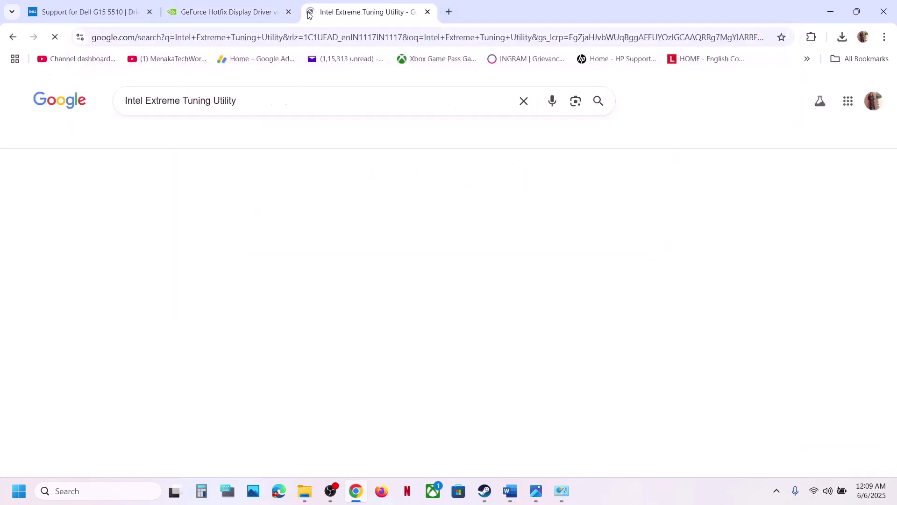
pyautogui.click(176, 204)
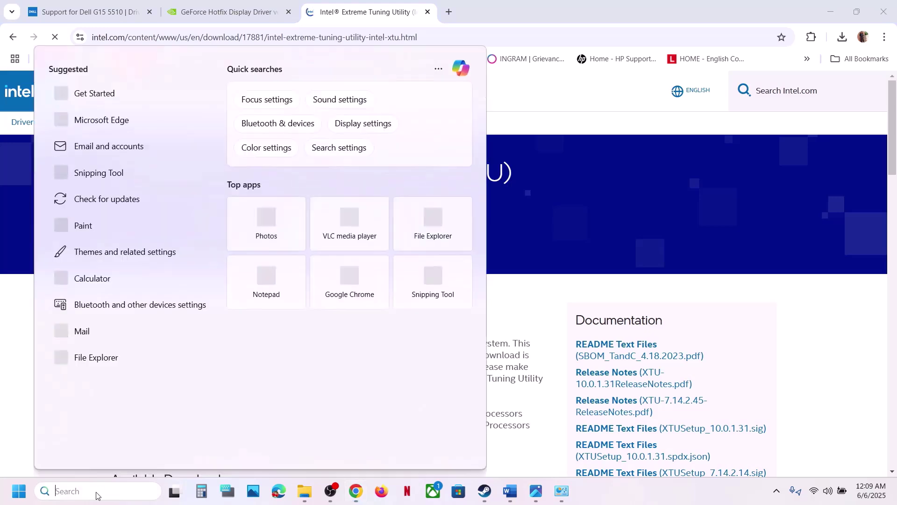
pyautogui.scroll(-3, 602, 234)
pyautogui.scroll(-1, 602, 233)
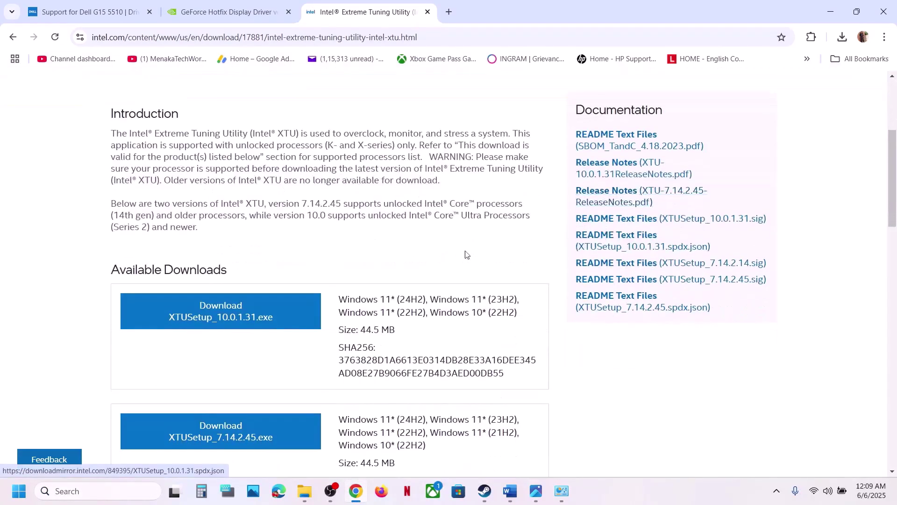
# Step: Launch the installed Intel(R) Extreme Tuning Utility through Windows search and allow it to make changes to the device
pyautogui.click(72, 490)
pyautogui.write('intel')
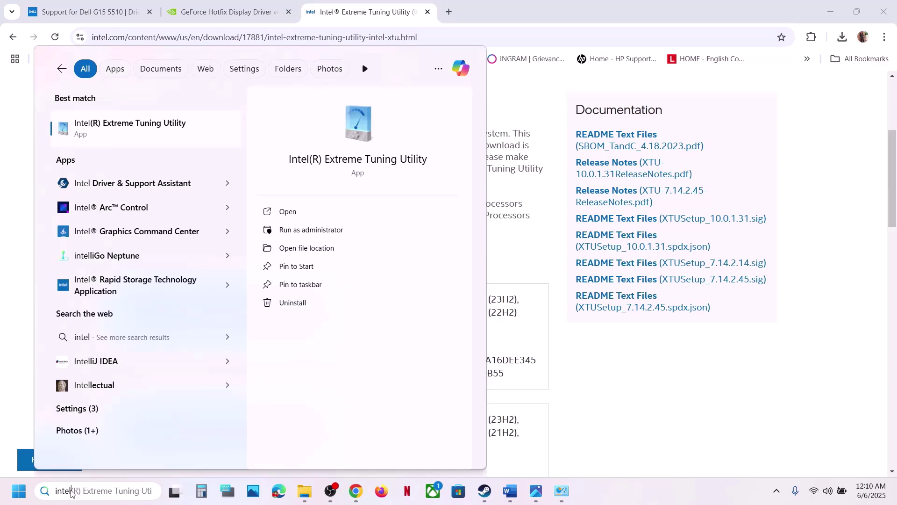
pyautogui.press('Return')
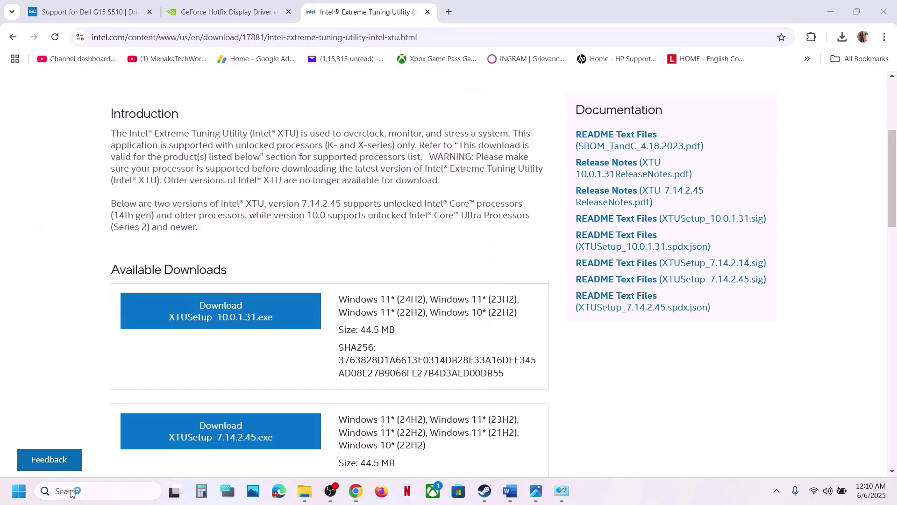
pyautogui.click(394, 345)
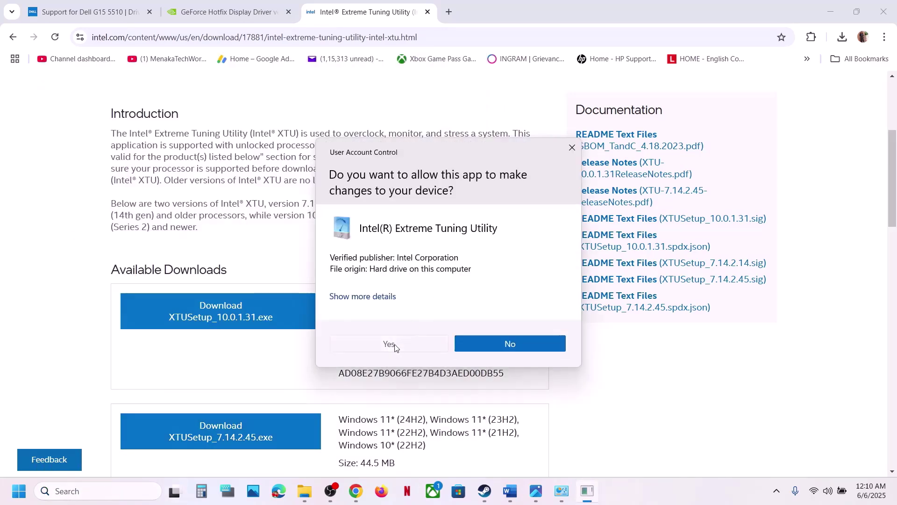
# Step: View the Performance Core Ratio setting and the Apply option in the example image "Performance core ration to 55 Intel Extreme.png" in Photos
pyautogui.click(536, 491)
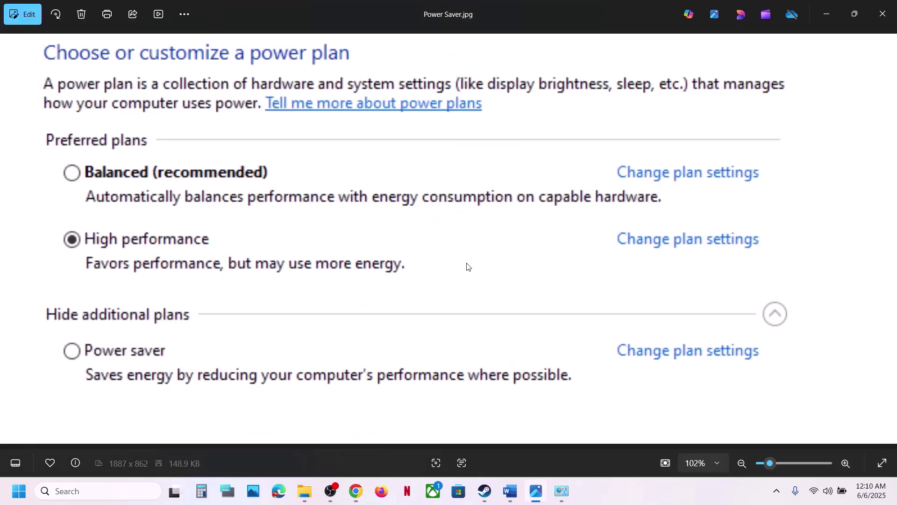
pyautogui.press('Left')
pyautogui.scroll(5, 289, 125)
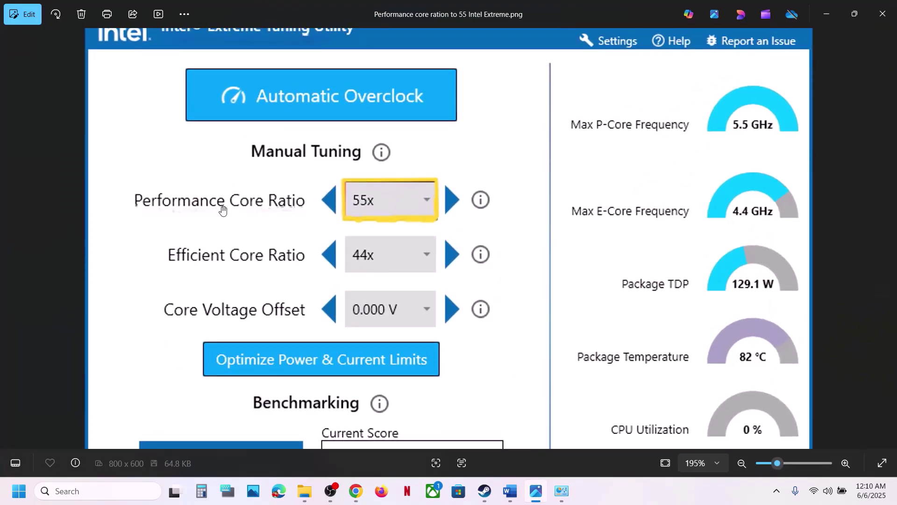
pyautogui.moveTo(310, 154); pyautogui.dragTo(215, 236)
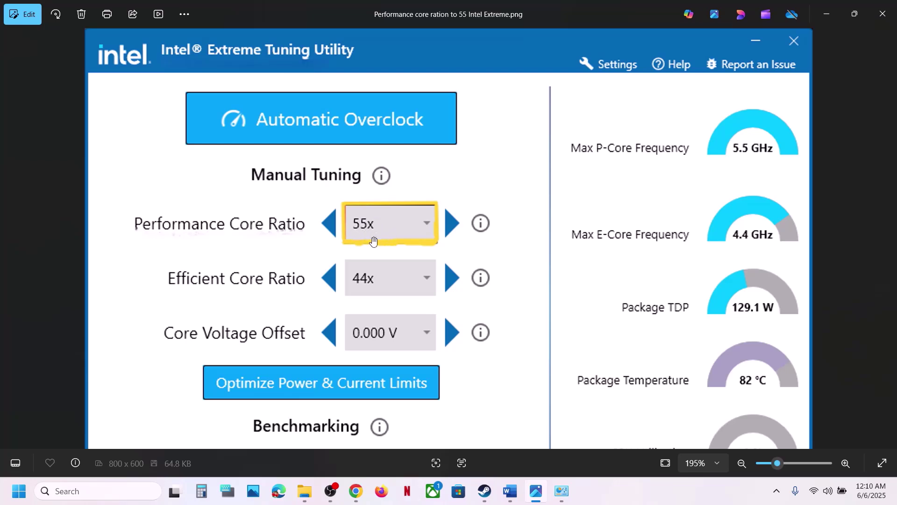
pyautogui.scroll(-3, 393, 246)
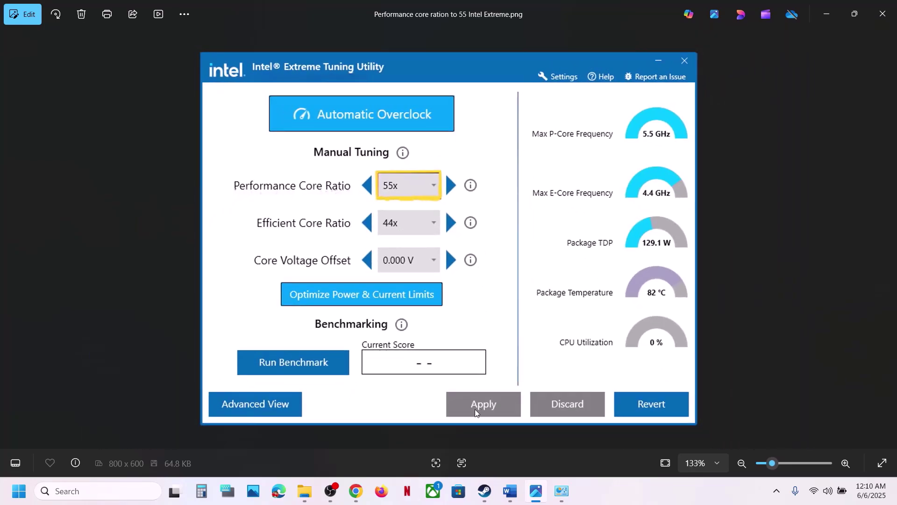
# Step: Read Step 9 in the Word document and set Dune: Awakening's launch options in Steam to -dx11
pyautogui.click(486, 495)
pyautogui.click(510, 491)
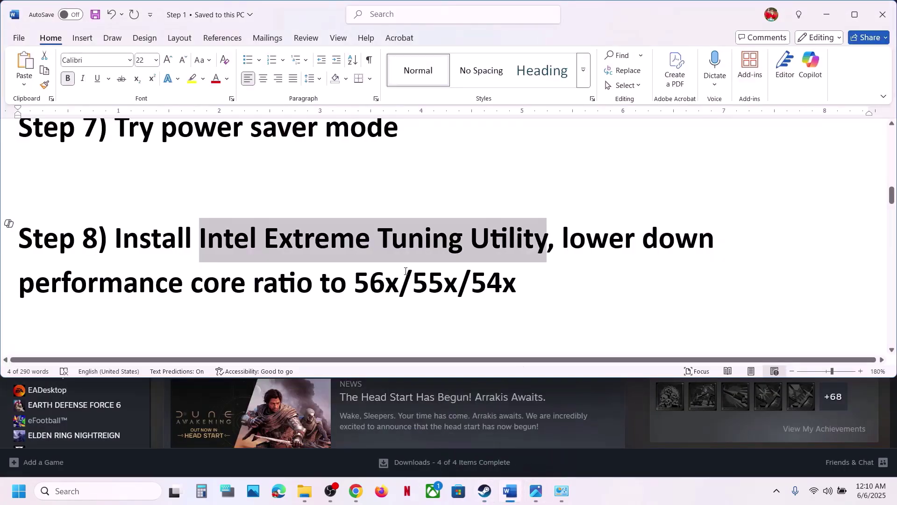
pyautogui.scroll(-3, 406, 271)
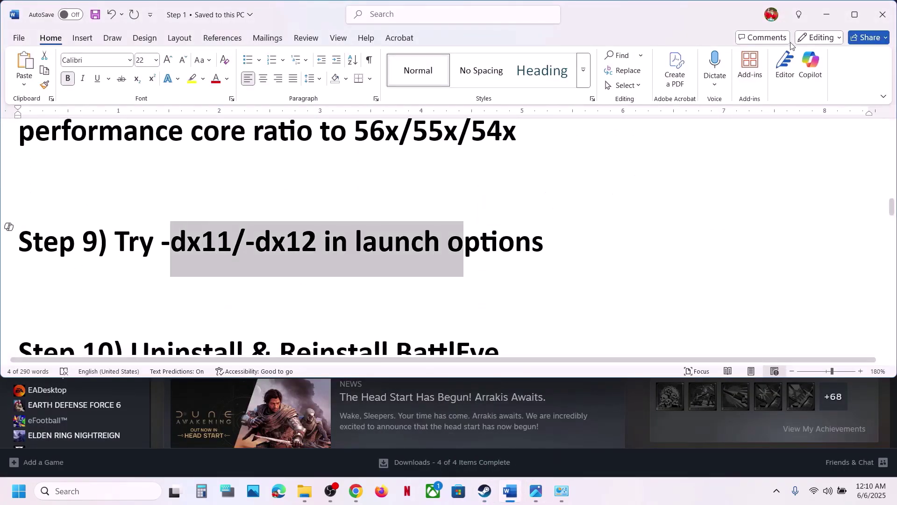
pyautogui.click(826, 15)
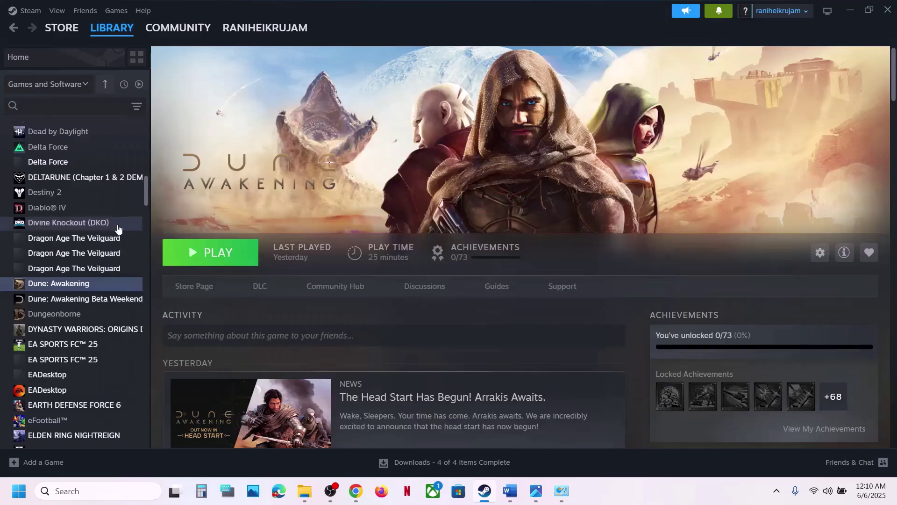
pyautogui.rightClick(86, 283)
pyautogui.click(346, 267)
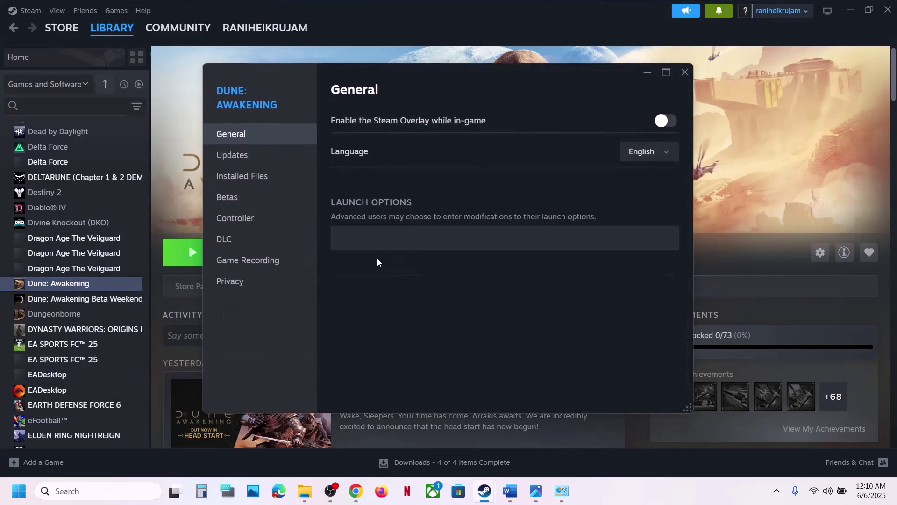
pyautogui.click(368, 231)
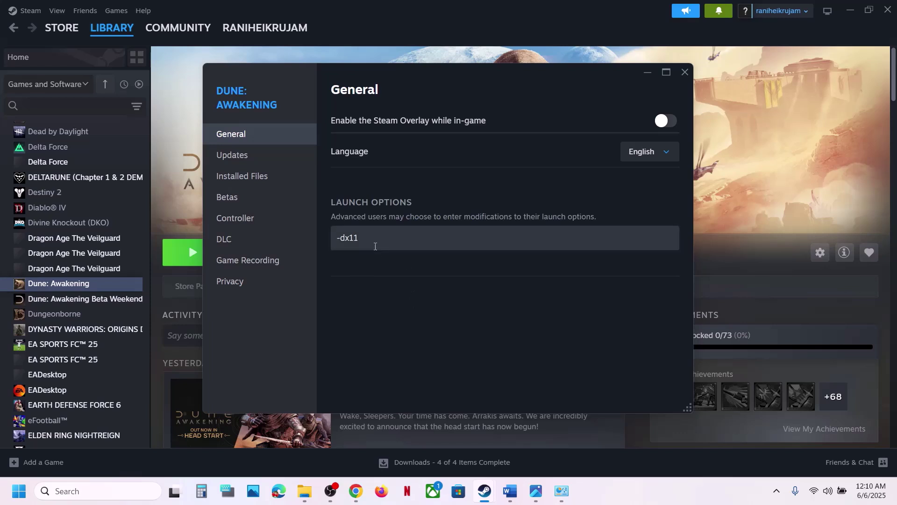
# Step: Replace the Dune: Awakening launch option with -dx12 and close the game's properties
pyautogui.moveTo(369, 239); pyautogui.dragTo(338, 239)
pyautogui.write('-dx')
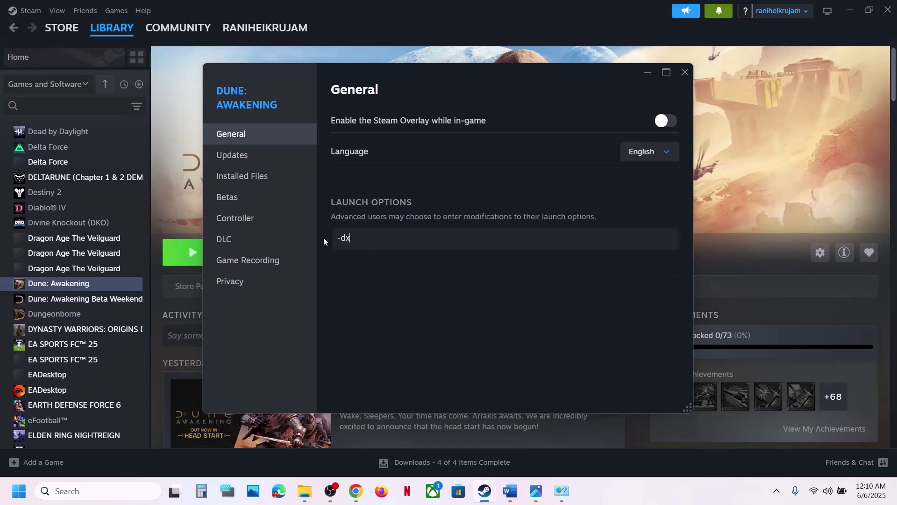
pyautogui.write('12')
pyautogui.click(405, 317)
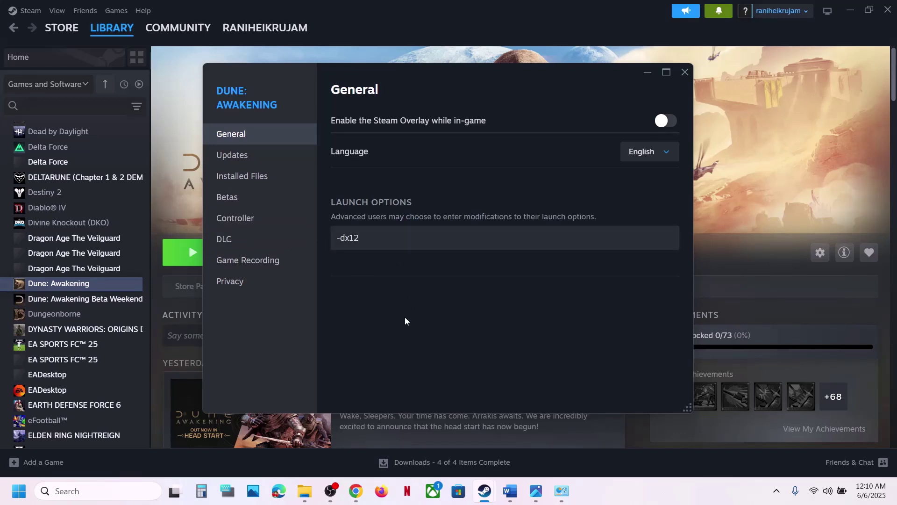
pyautogui.click(394, 229)
pyautogui.hotkey('ctrl', 'a')
pyautogui.click(482, 291)
pyautogui.click(684, 72)
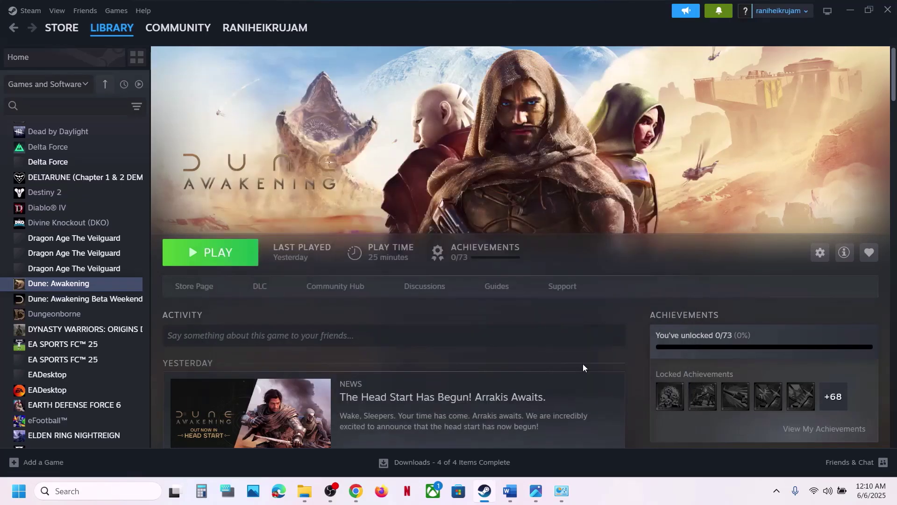
# Step: Return to the Word document and highlight "Uninstall & Reinstall BattlEye" in the Step 10 line
pyautogui.click(508, 492)
pyautogui.scroll(-2, 406, 300)
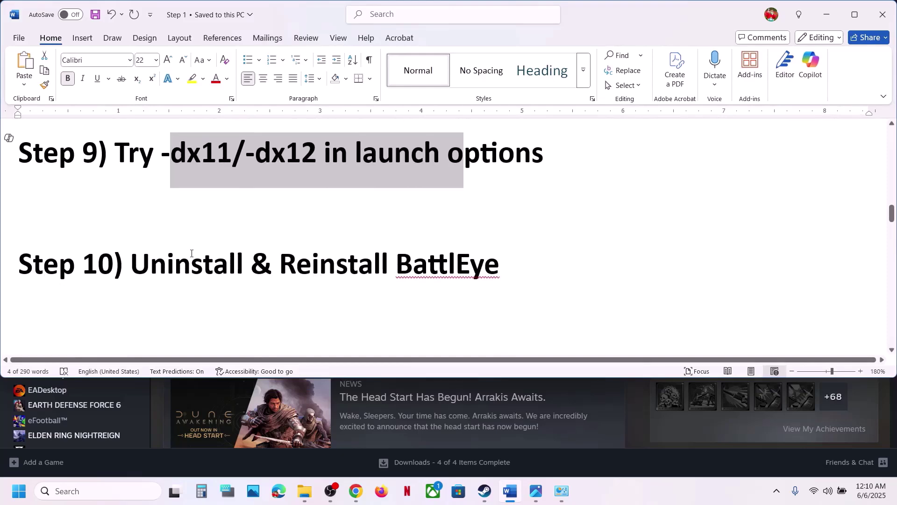
pyautogui.moveTo(162, 266); pyautogui.dragTo(500, 266)
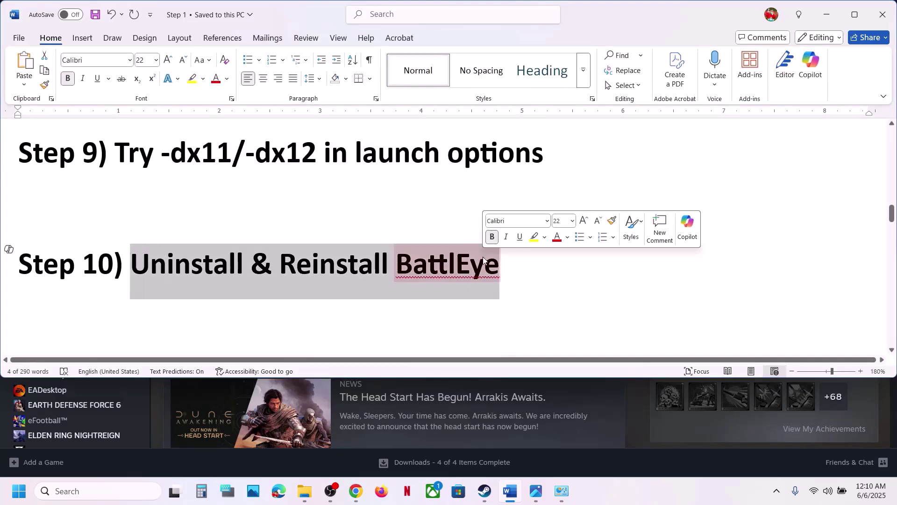
# Step: Browse Dune: Awakening's local files from Steam and open the DuneSandbox\Binaries\Win64\BattlEye folder
pyautogui.click(826, 14)
pyautogui.rightClick(33, 287)
pyautogui.moveTo(84, 364)
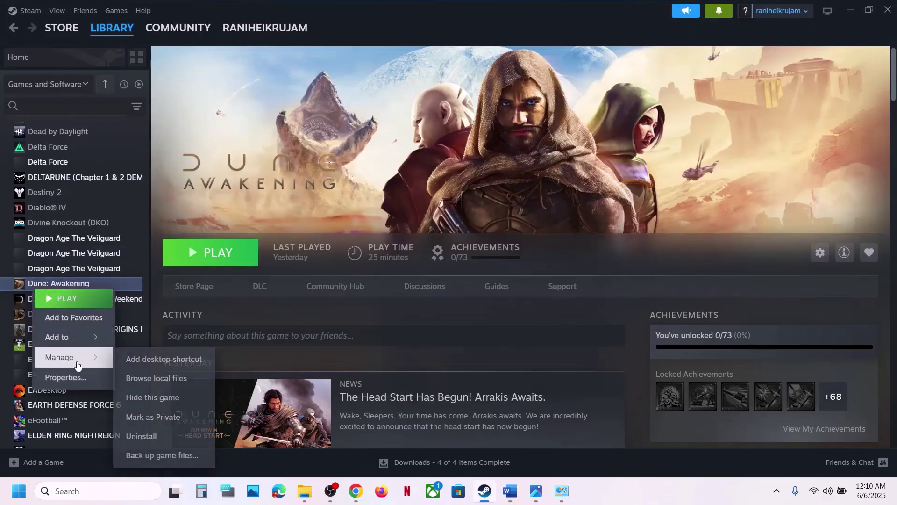
pyautogui.click(156, 378)
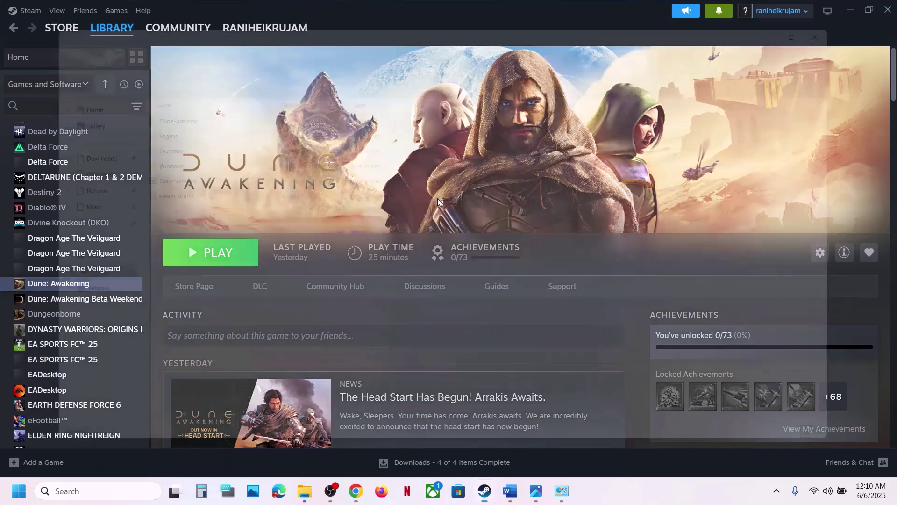
pyautogui.doubleClick(142, 112)
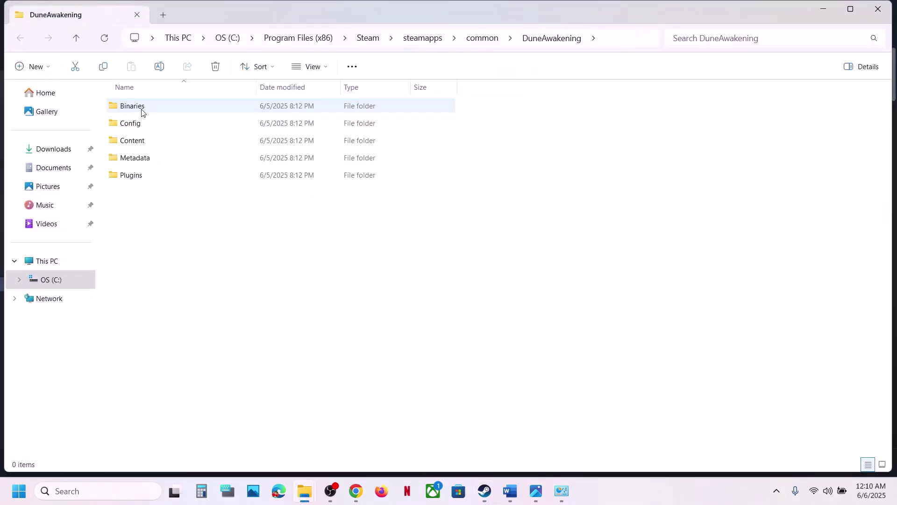
pyautogui.doubleClick(140, 112)
pyautogui.doubleClick(138, 112)
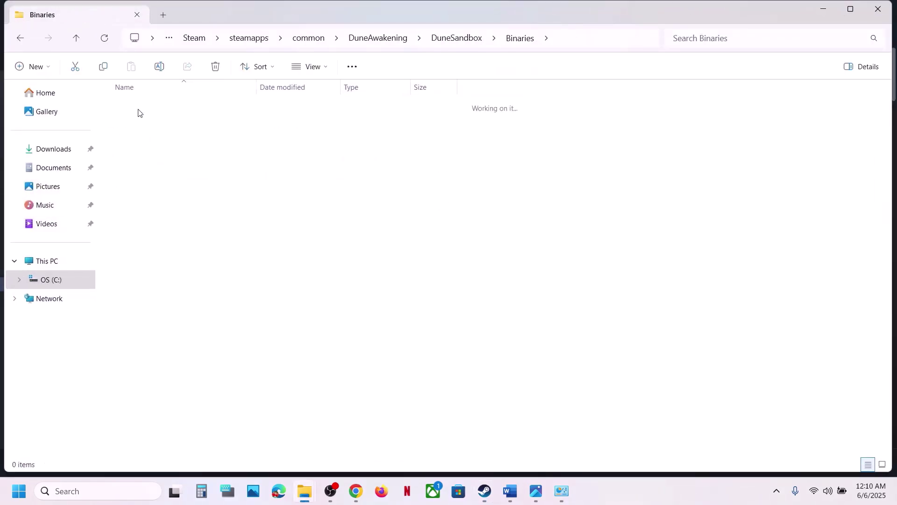
pyautogui.doubleClick(148, 112)
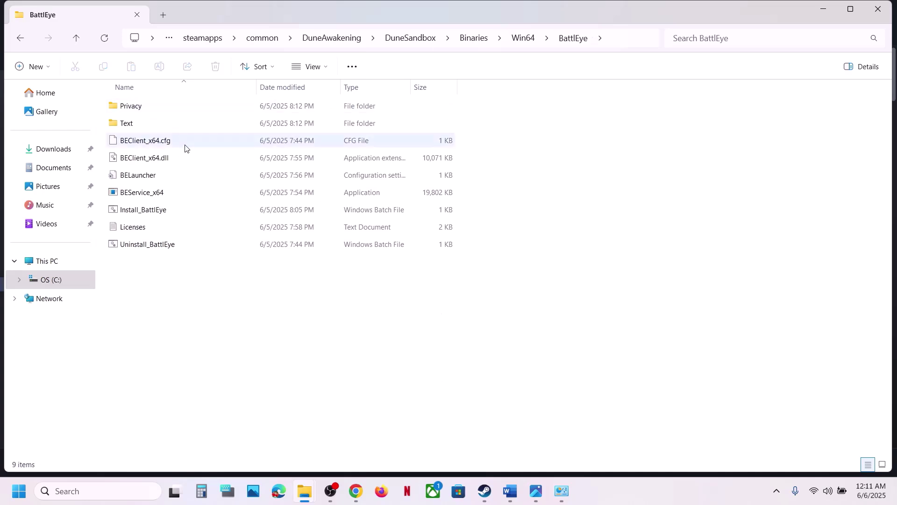
# Step: Run Uninstall_BattlEye as administrator and confirm removing the BattlEye Service from the system
pyautogui.click(135, 249)
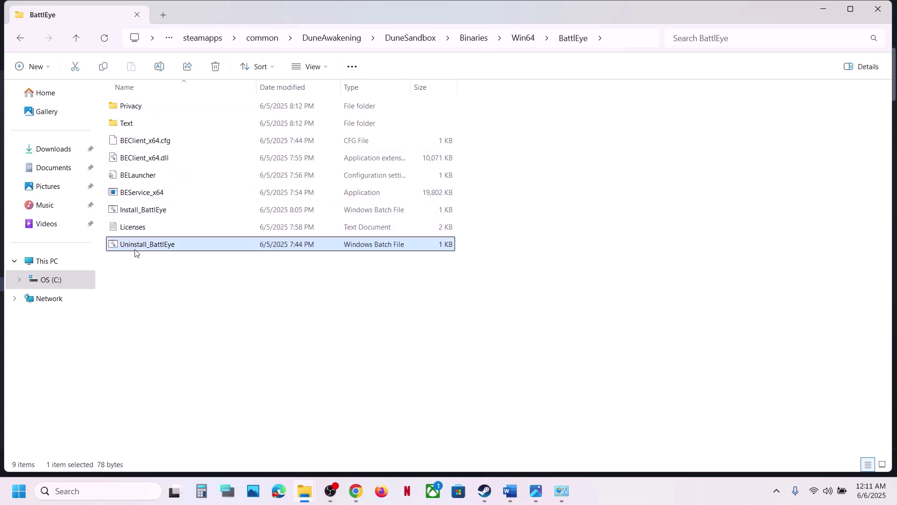
pyautogui.rightClick(157, 250)
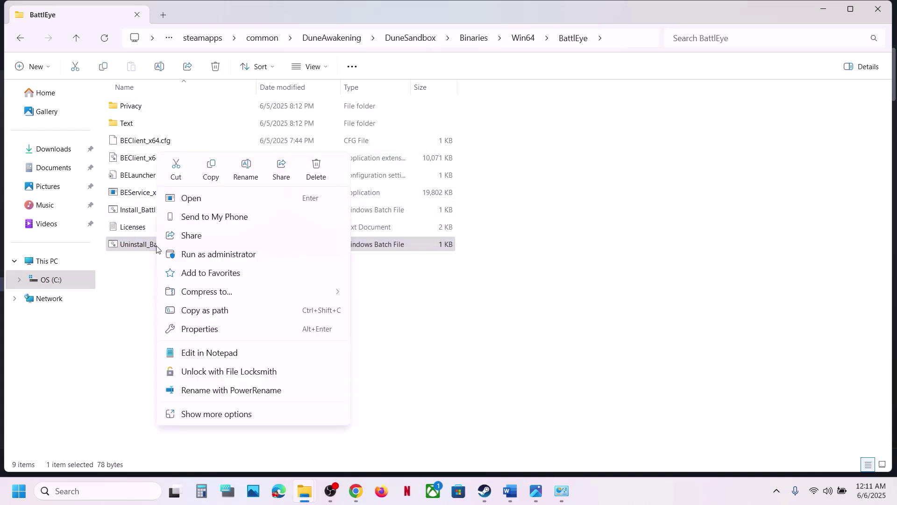
pyautogui.click(221, 254)
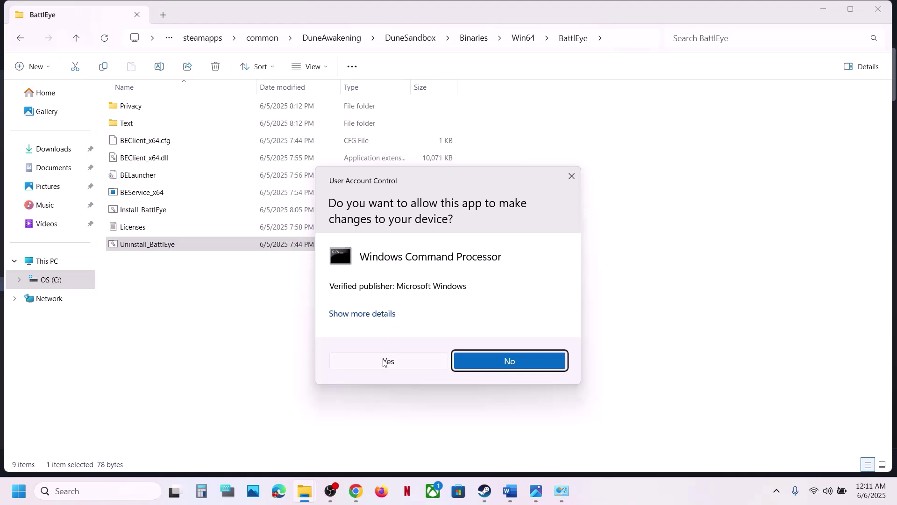
pyautogui.click(384, 361)
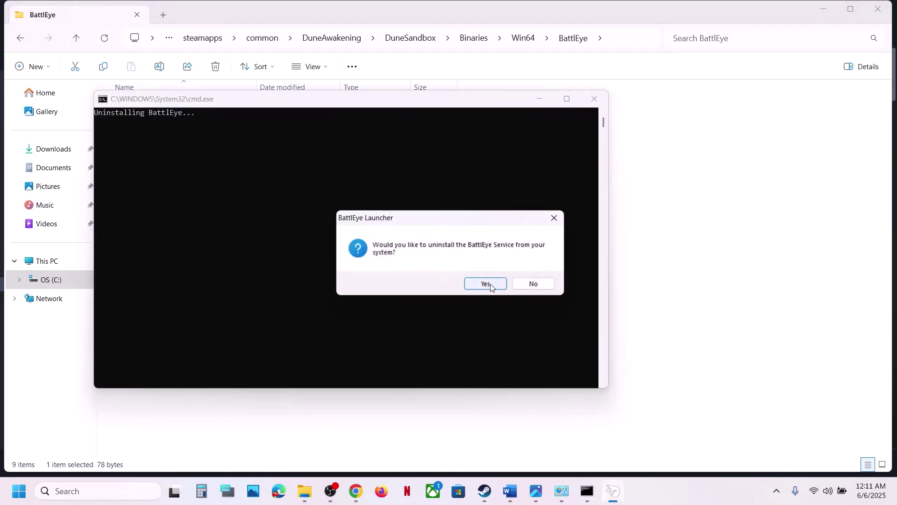
pyautogui.click(490, 284)
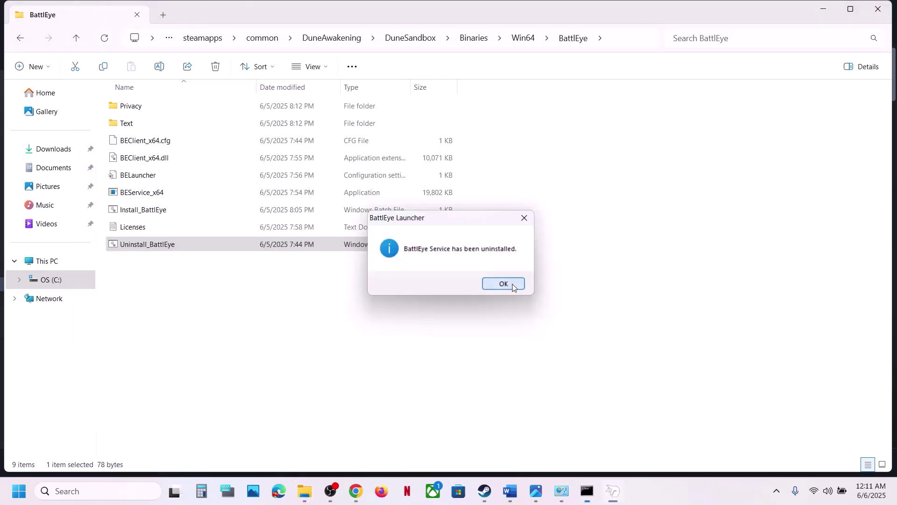
pyautogui.click(512, 284)
# Step: Run Install_BattlEye as administrator, allow its changes, and briefly check the Dune: Awakening page in Steam
pyautogui.click(133, 211)
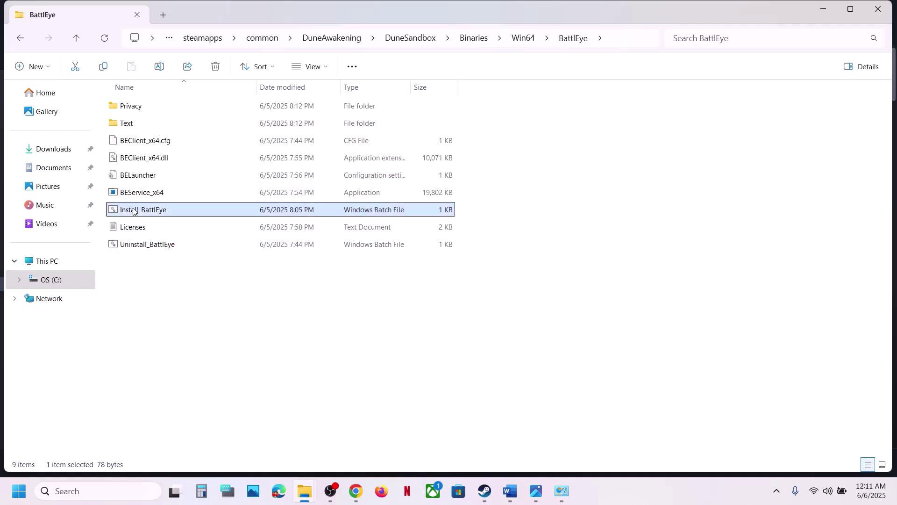
pyautogui.rightClick(163, 215)
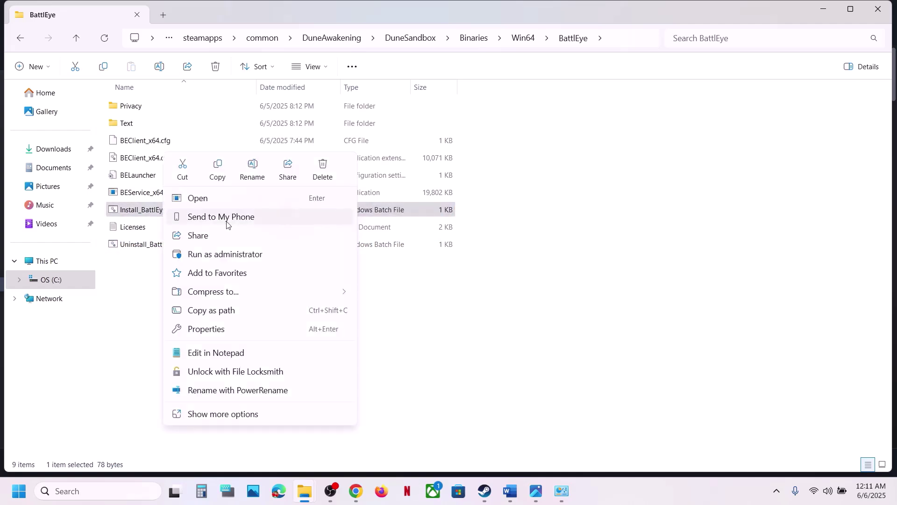
pyautogui.click(215, 253)
pyautogui.click(403, 363)
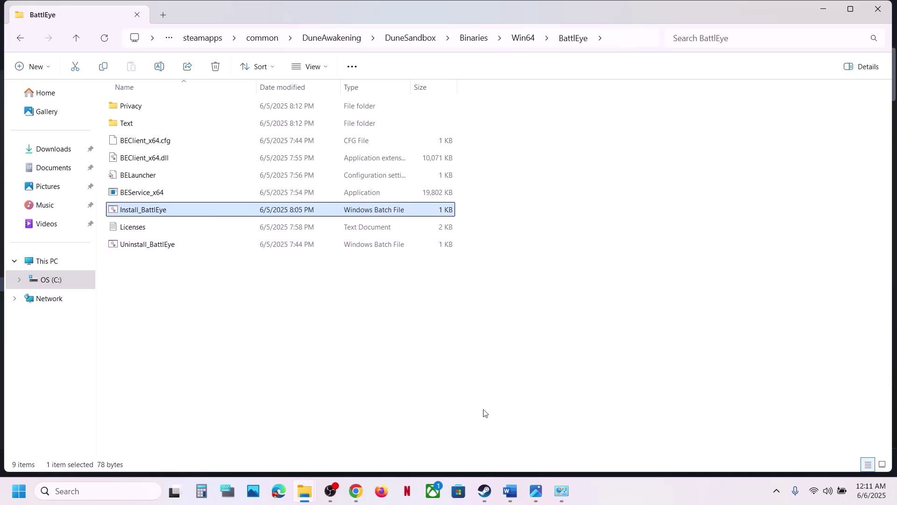
pyautogui.click(485, 491)
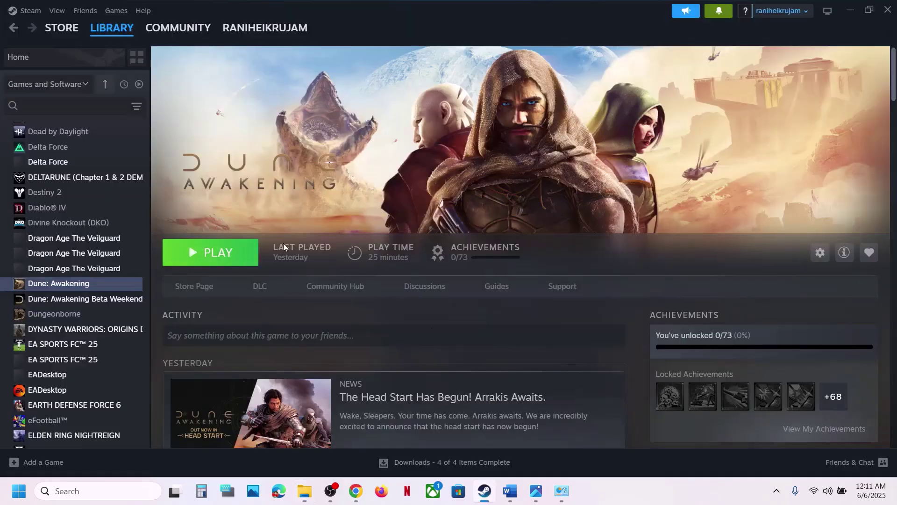
pyautogui.click(484, 488)
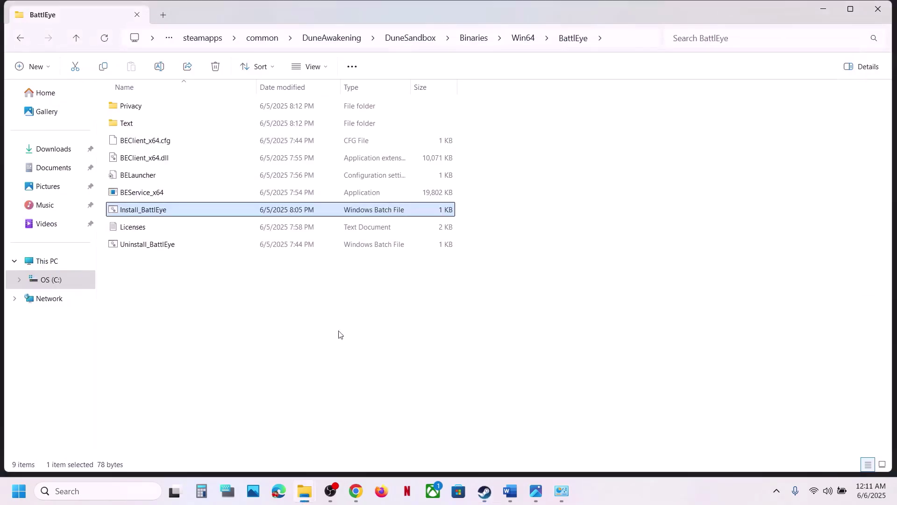
# Step: Run Uninstall_BattlEye as administrator again, allow its changes, and confirm uninstalling the BattlEye Service
pyautogui.click(134, 250)
pyautogui.rightClick(134, 251)
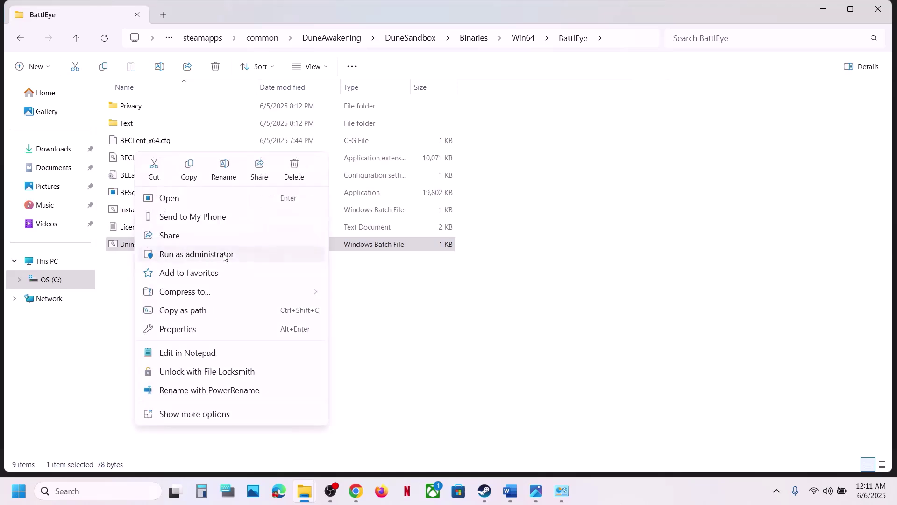
pyautogui.click(209, 255)
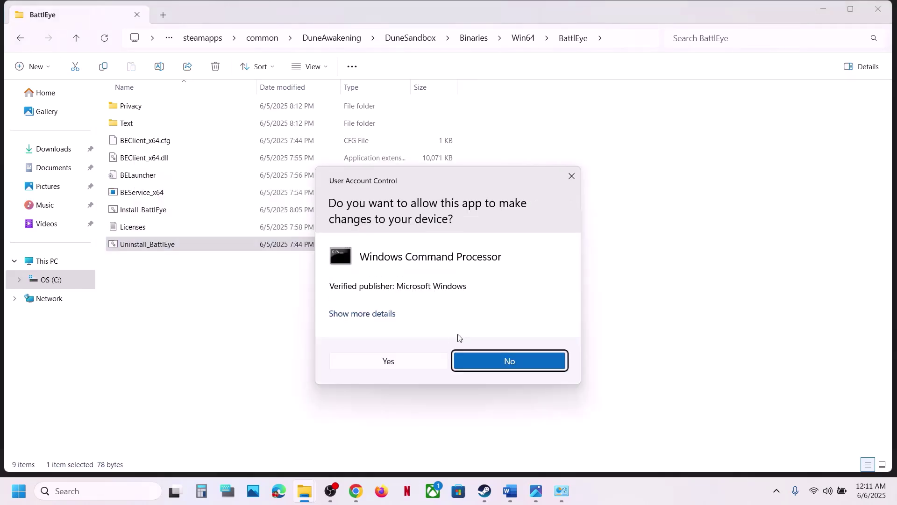
pyautogui.click(413, 363)
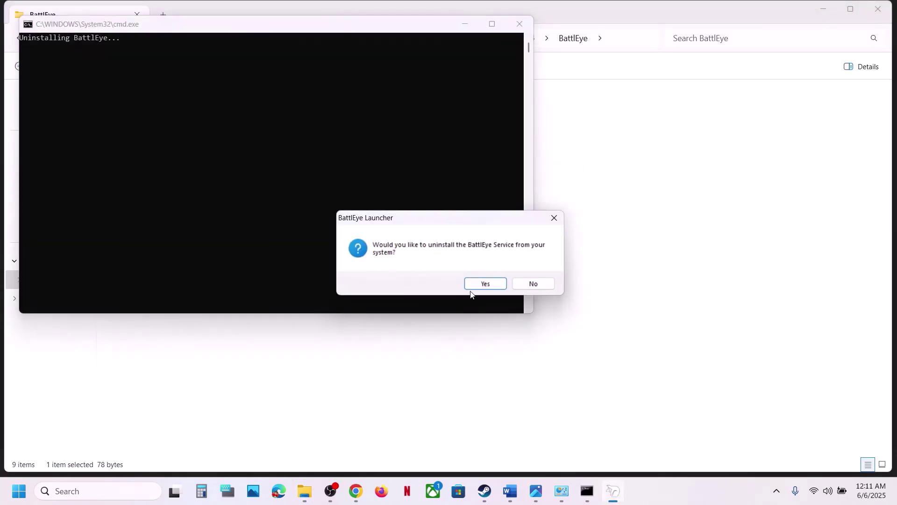
pyautogui.click(478, 285)
pyautogui.click(503, 283)
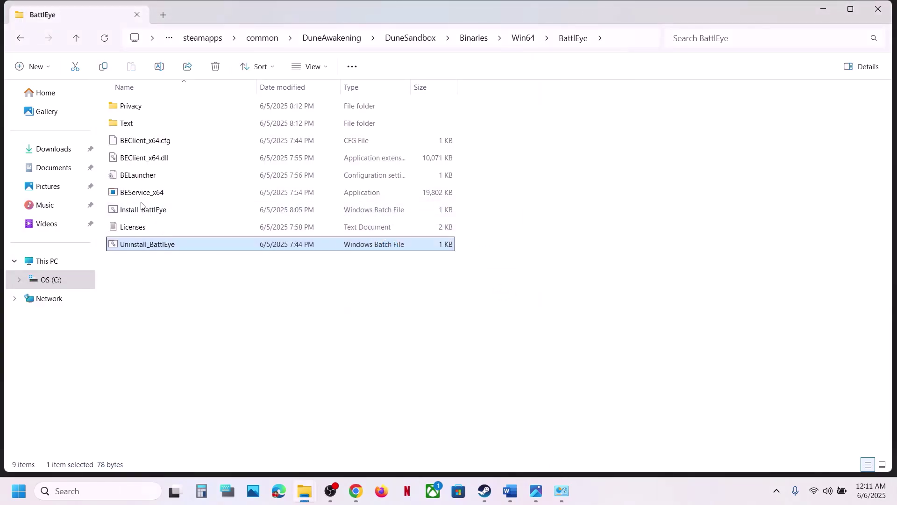
# Step: Launch Dune: Awakening from Steam through the Funcom Launcher, accepting the BattlEye data notice and allowing BattlEye Launcher to make changes
pyautogui.click(484, 490)
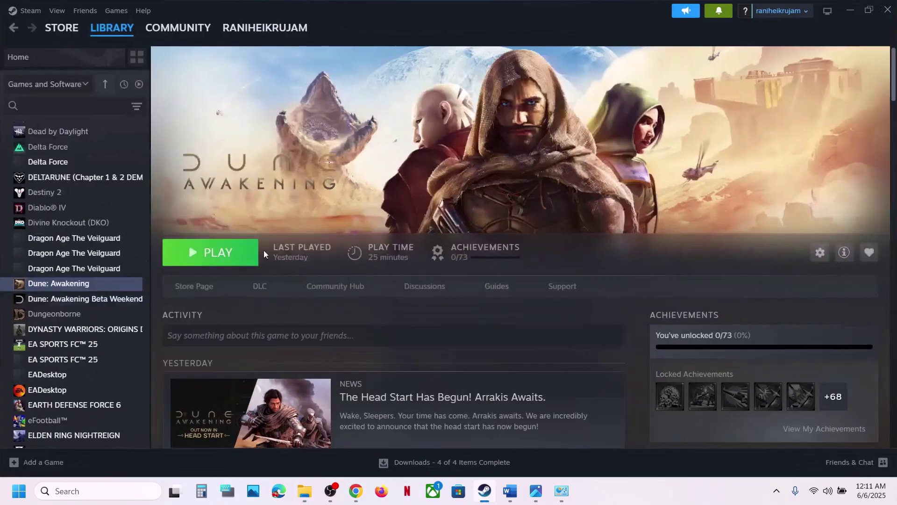
pyautogui.click(222, 261)
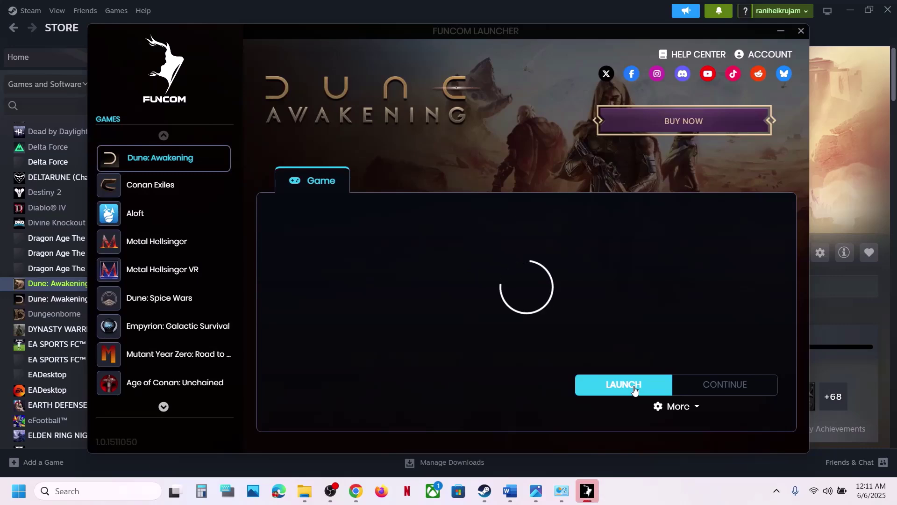
pyautogui.click(638, 391)
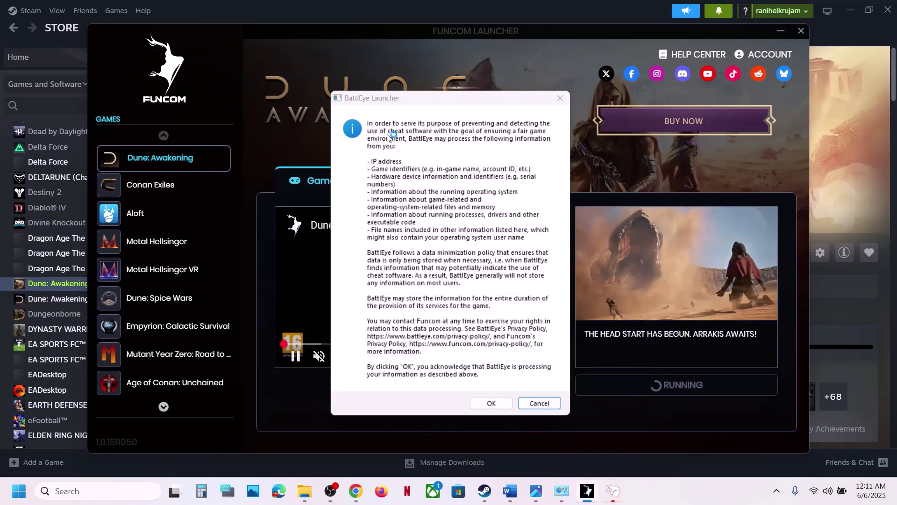
pyautogui.click(490, 402)
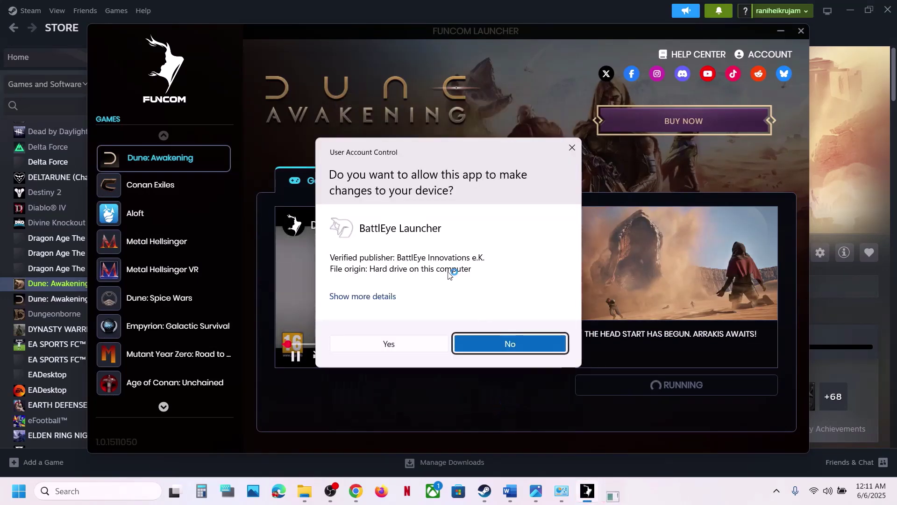
pyautogui.click(396, 344)
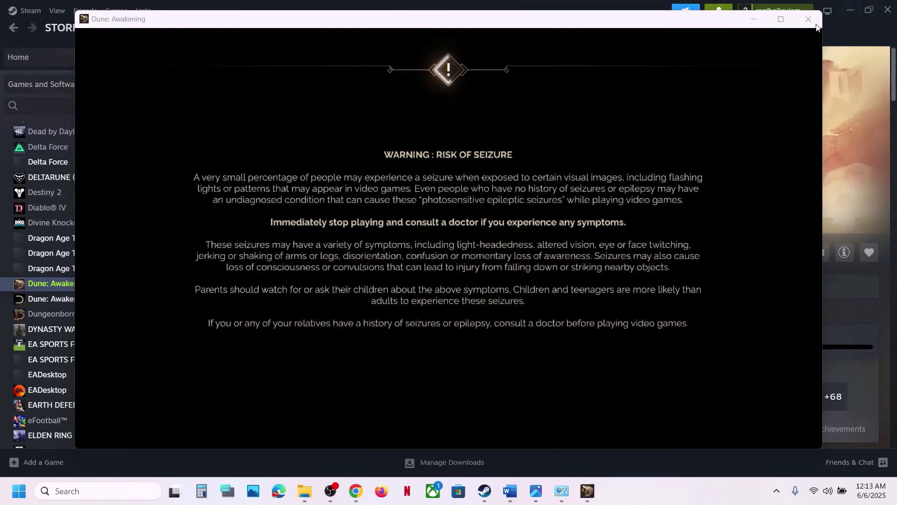
# Step: Leave the game window and stop the running Dune: Awakening from its Steam library page
pyautogui.click(880, 106)
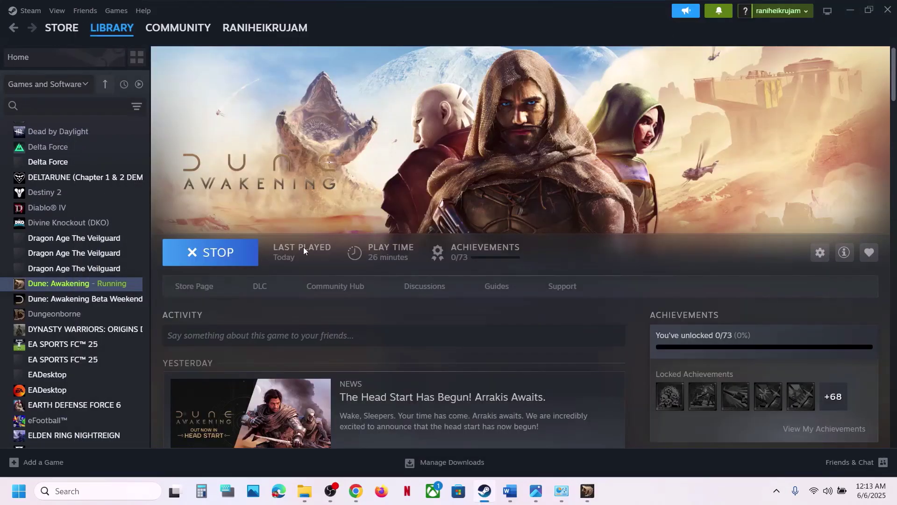
pyautogui.click(243, 252)
pyautogui.click(439, 269)
# Step: Return to the Word document and highlight the Step 11 text about allowing the game exe through antivirus and Windows Security
pyautogui.click(514, 495)
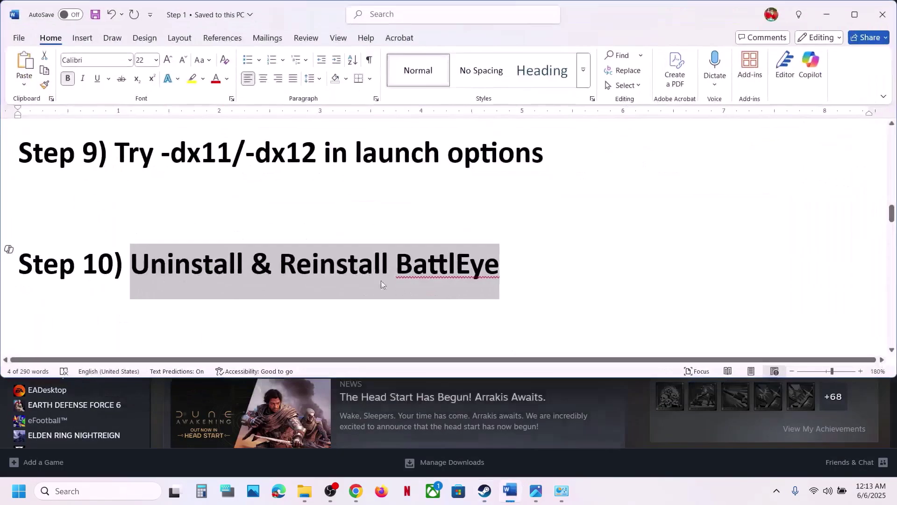
pyautogui.scroll(-2, 363, 282)
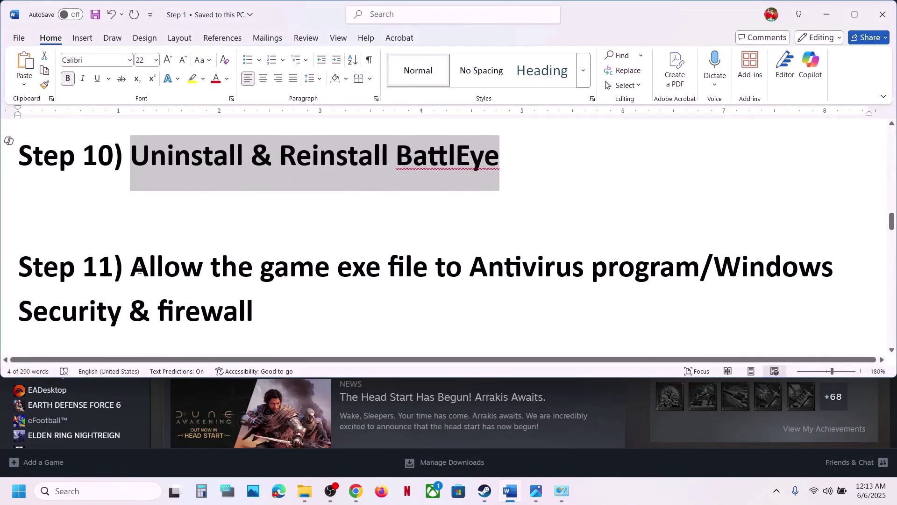
pyautogui.moveTo(146, 269); pyautogui.dragTo(654, 280)
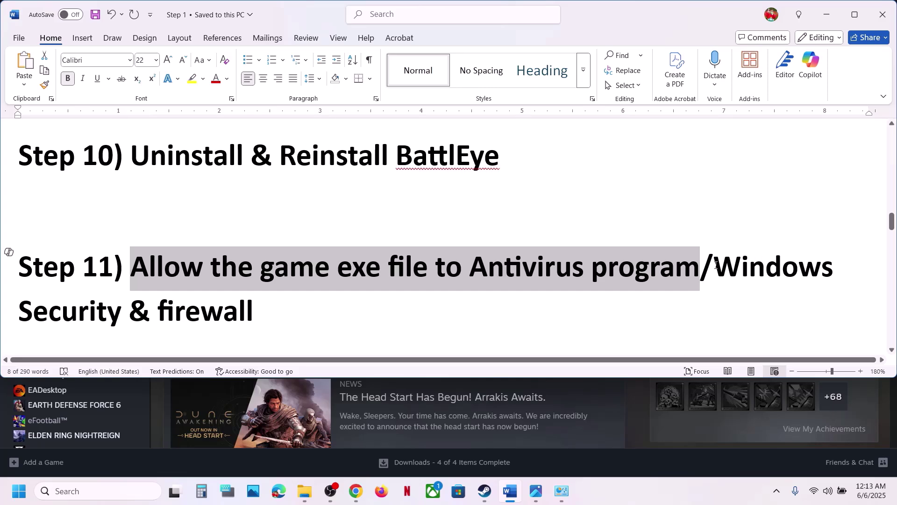
pyautogui.moveTo(713, 265); pyautogui.dragTo(765, 291)
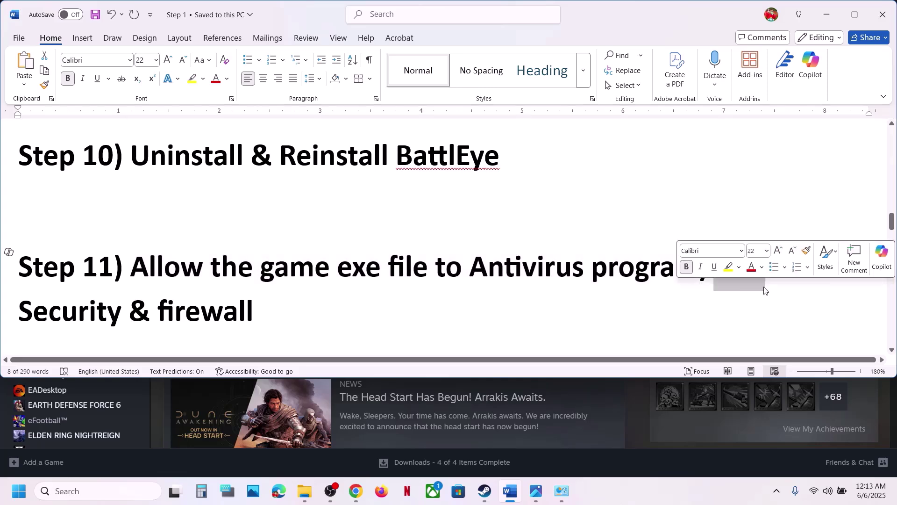
pyautogui.click(479, 195)
# Step: Open Virus & threat protection in Windows Security from the Privacy & security settings
pyautogui.press('super+i')
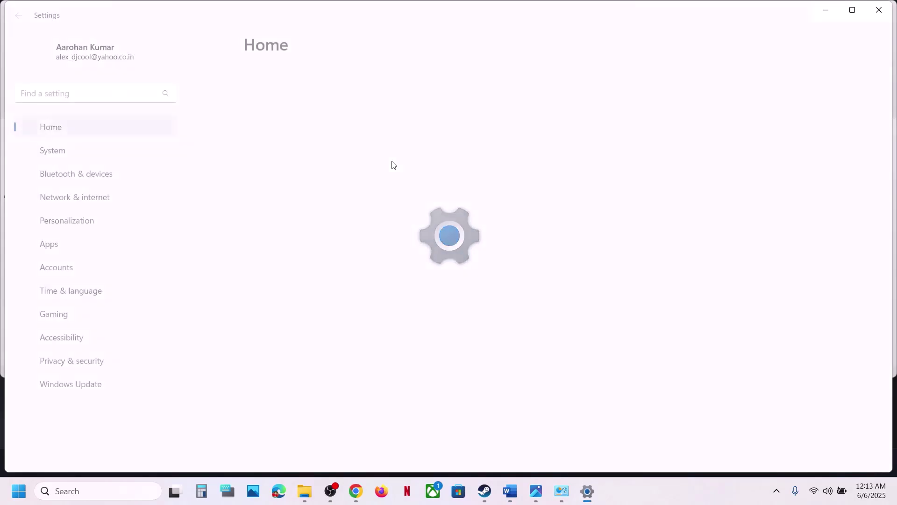
pyautogui.click(76, 363)
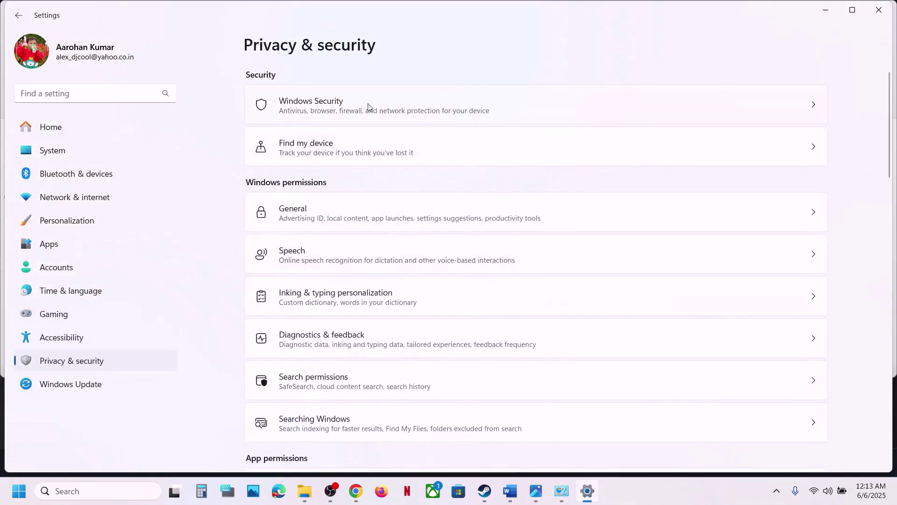
pyautogui.click(368, 111)
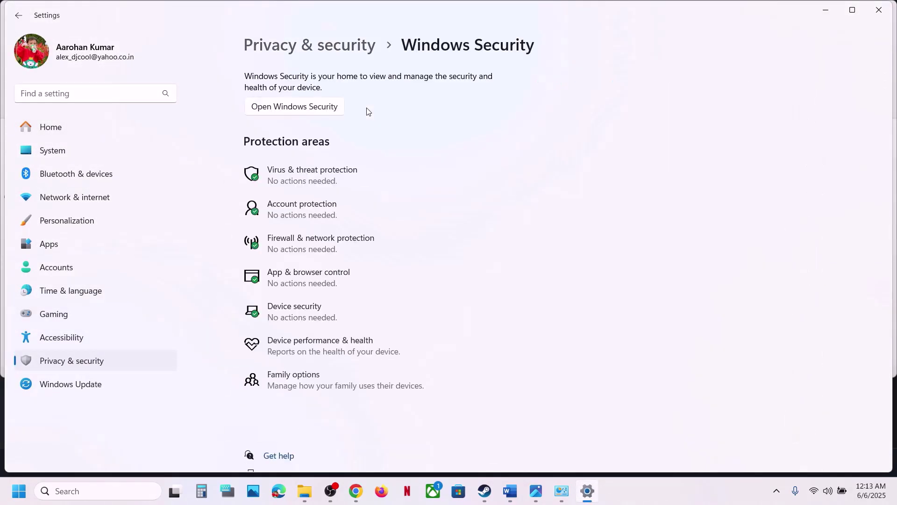
pyautogui.click(334, 179)
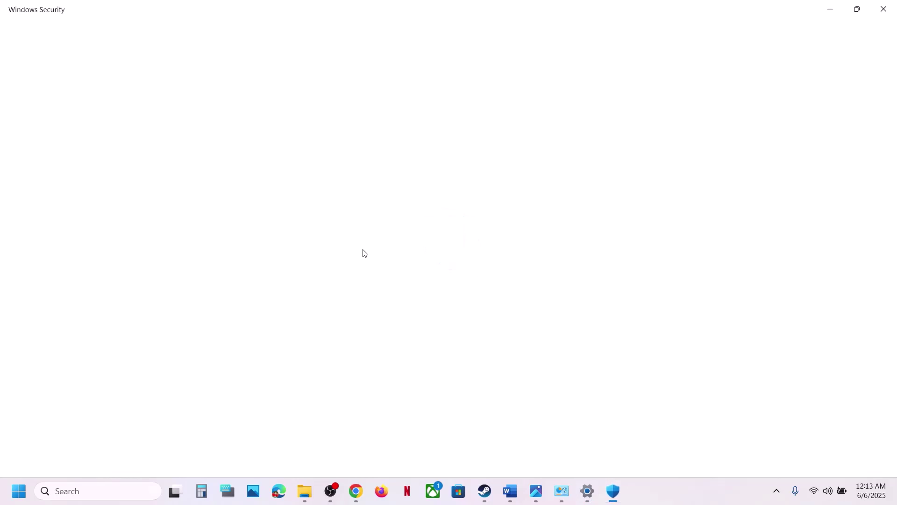
# Step: Open the apps allowed through Controlled folder access under Ransomware protection and approve the administrator request
pyautogui.scroll(-3, 363, 252)
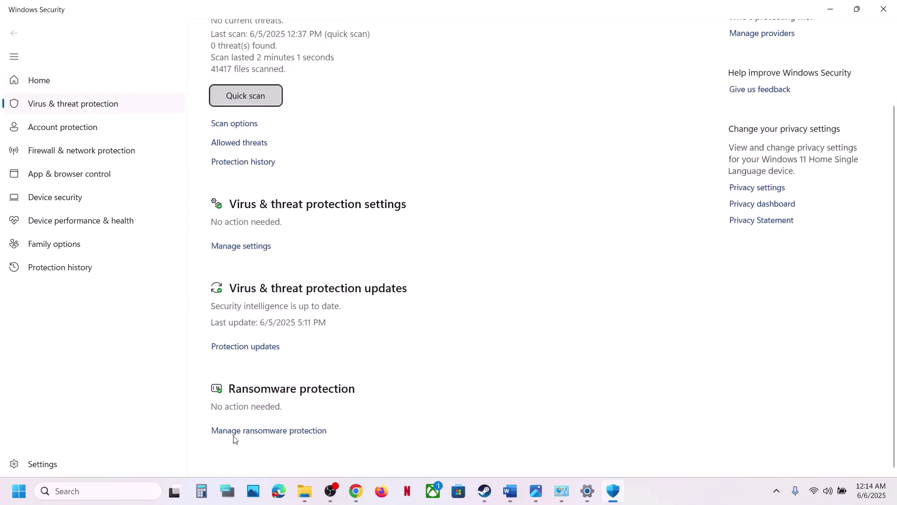
pyautogui.click(251, 431)
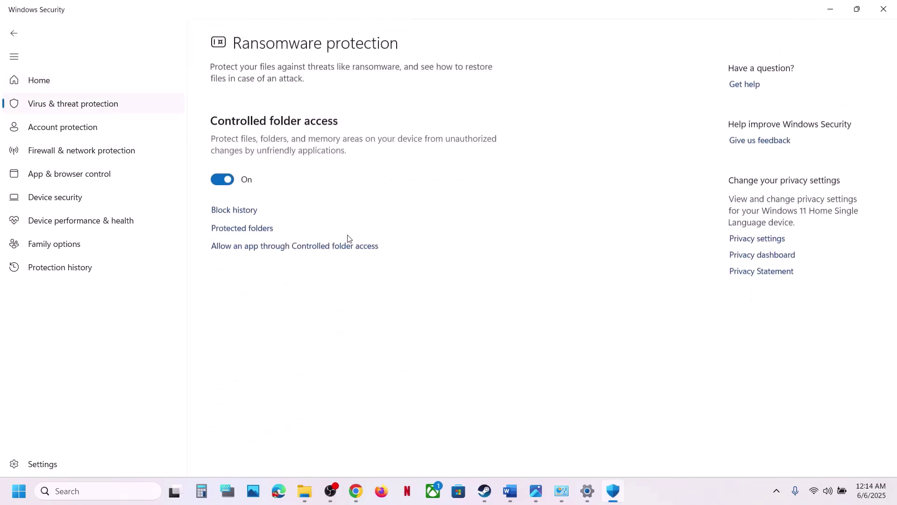
pyautogui.click(298, 247)
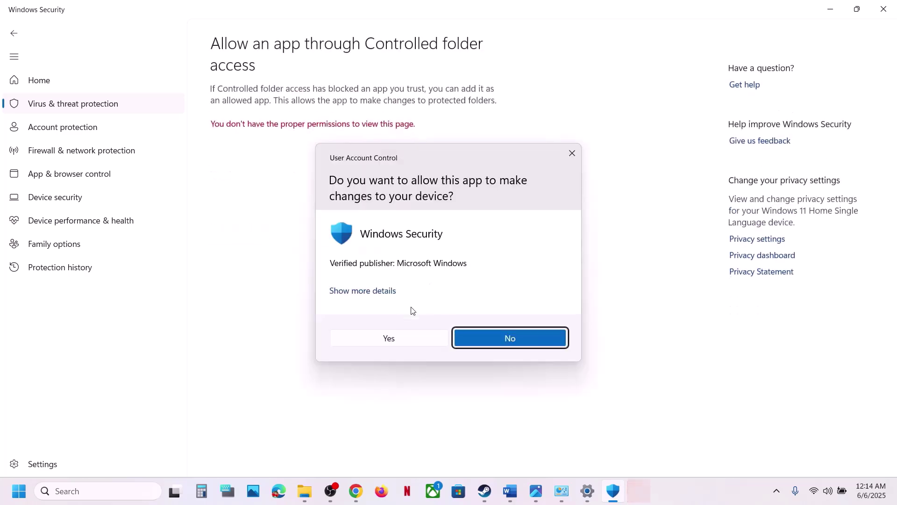
pyautogui.click(387, 339)
# Step: Add the DuneSandbox application from the steamapps\common\DuneAwakening folder as an allowed app
pyautogui.scroll(-2, 289, 93)
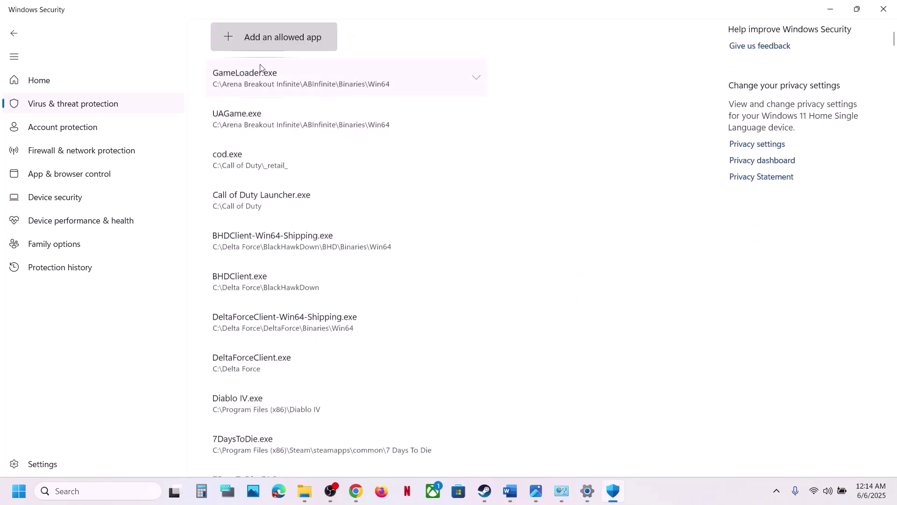
pyautogui.click(257, 37)
pyautogui.click(279, 84)
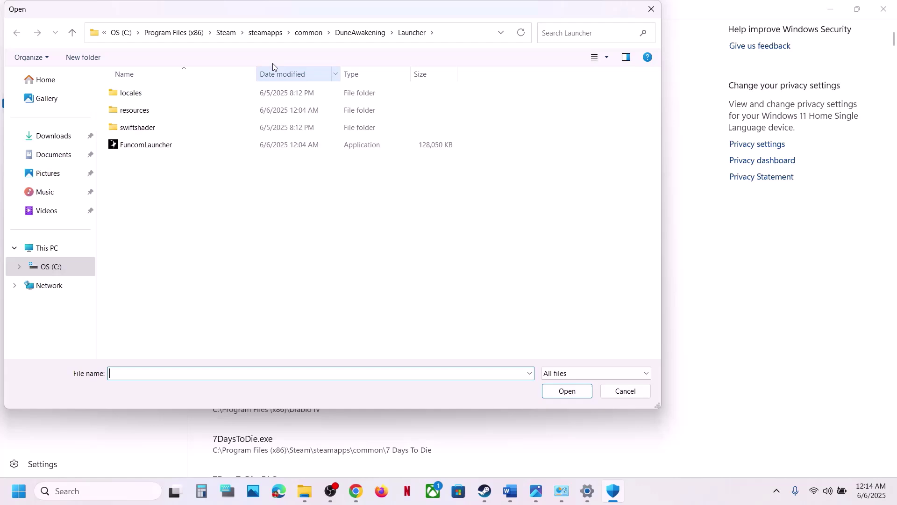
pyautogui.click(308, 33)
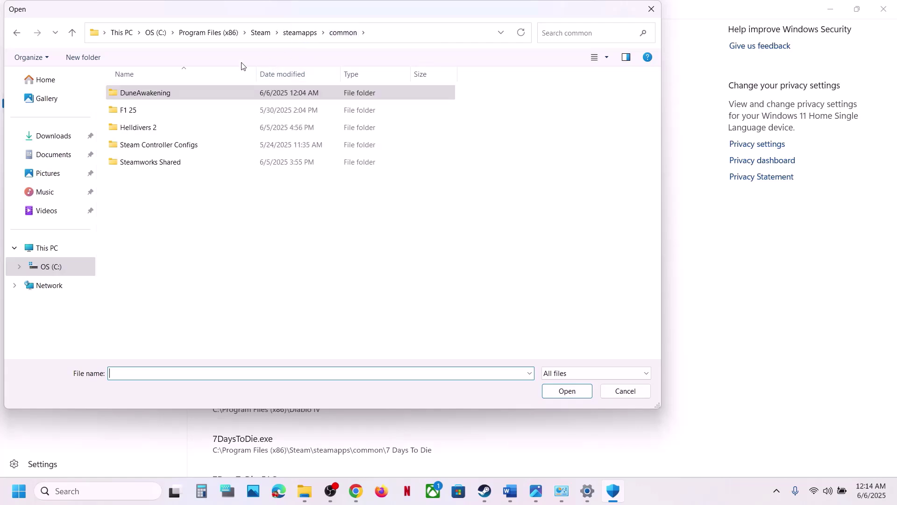
pyautogui.doubleClick(168, 95)
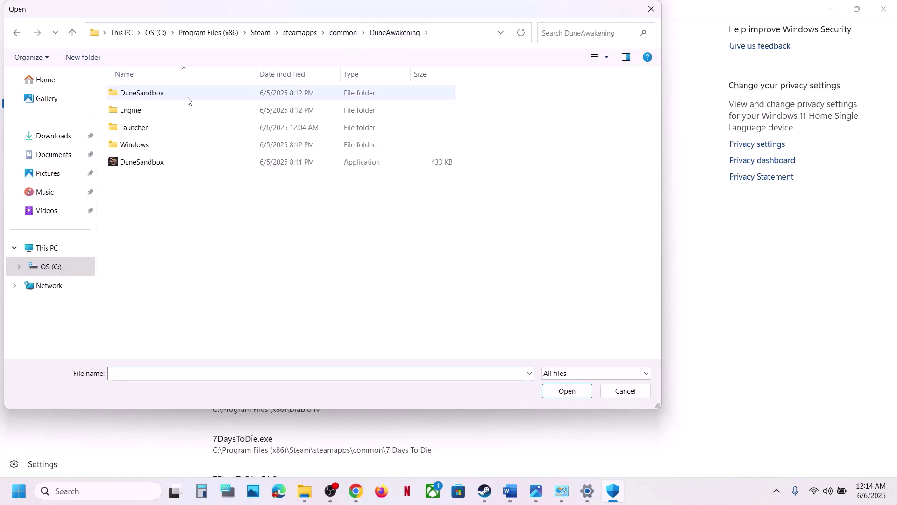
pyautogui.click(139, 167)
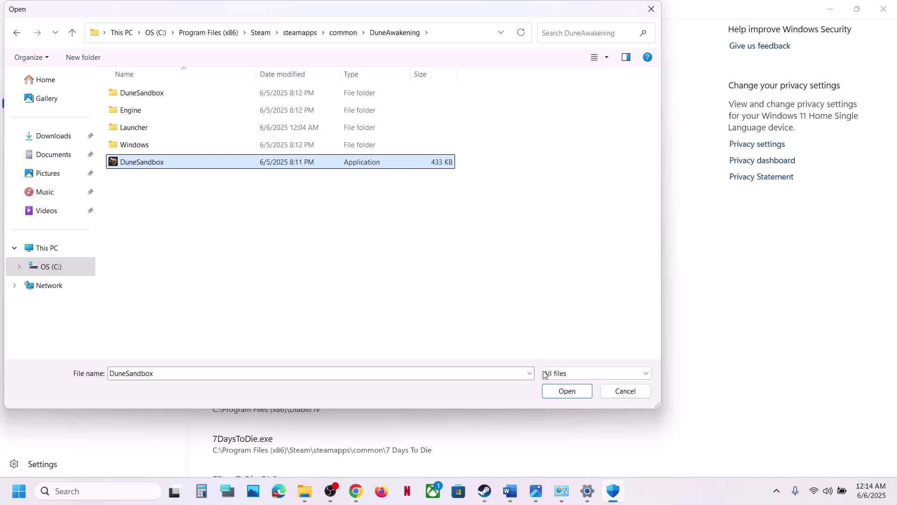
pyautogui.click(563, 391)
# Step: Add DuneSandbox-Win64-Shipping from the DuneSandbox\Binaries\Win64 folder as an allowed app
pyautogui.click(274, 47)
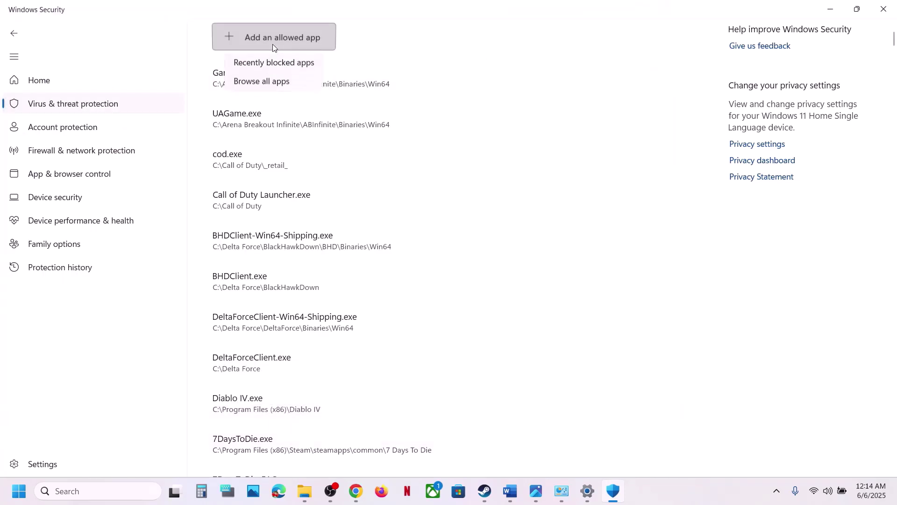
pyautogui.click(266, 81)
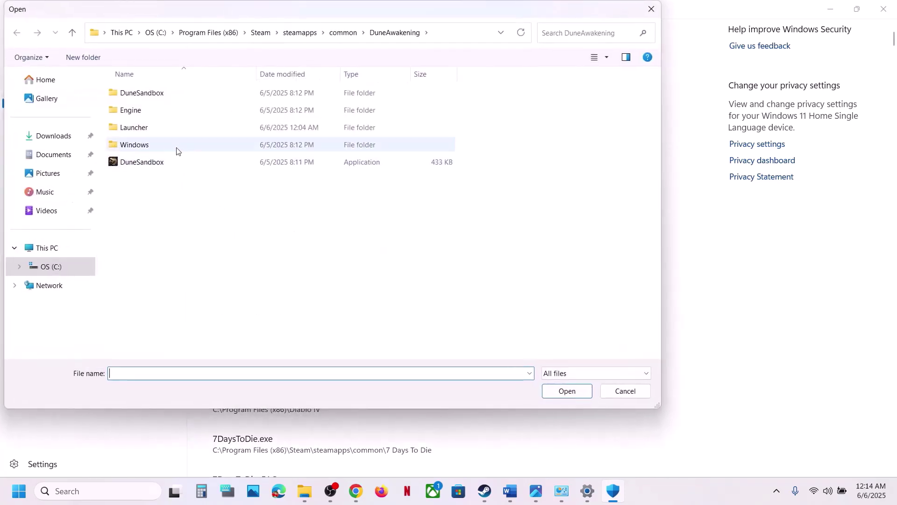
pyautogui.doubleClick(135, 93)
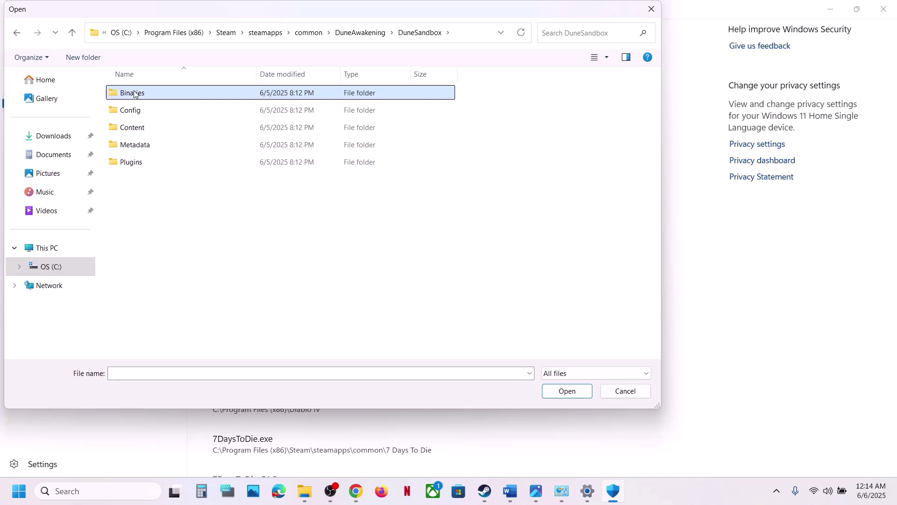
pyautogui.doubleClick(134, 93)
pyautogui.doubleClick(134, 92)
pyautogui.click(153, 145)
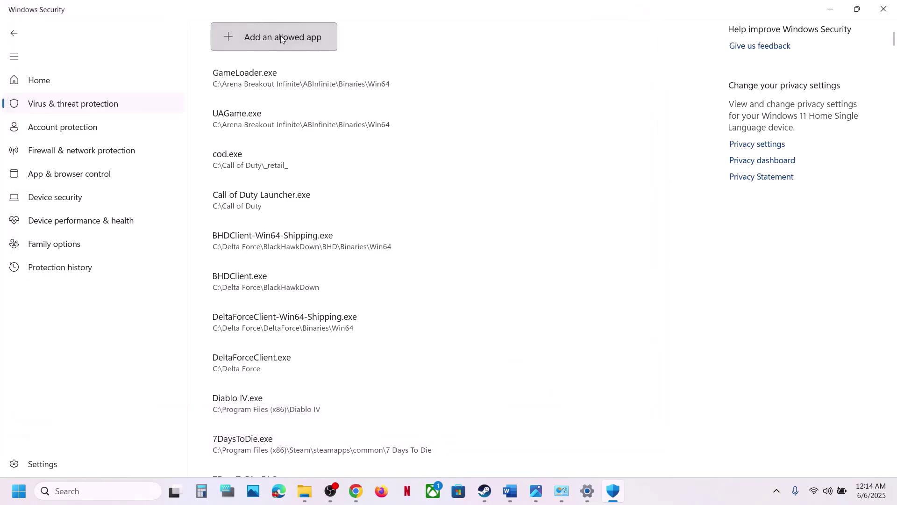
# Step: Add DuneSandbox_BE from the same Win64 folder as an allowed app
pyautogui.click(278, 40)
pyautogui.click(283, 84)
pyautogui.click(170, 127)
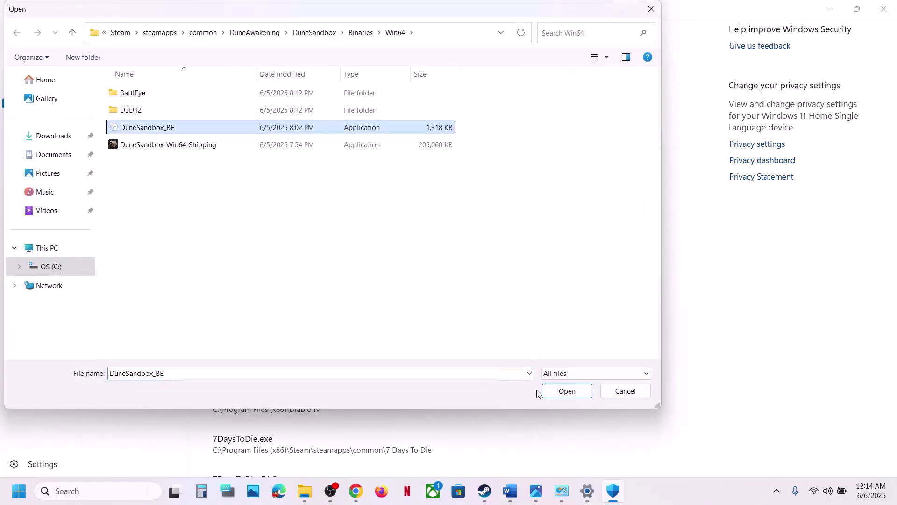
pyautogui.click(559, 398)
# Step: Add BEService_x64 from the Win64\BattlEye folder as an allowed app
pyautogui.click(280, 45)
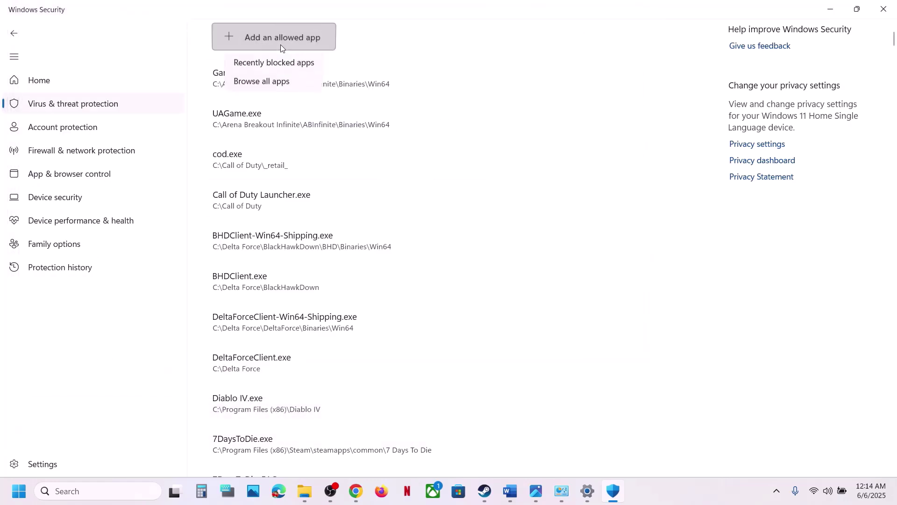
pyautogui.click(271, 82)
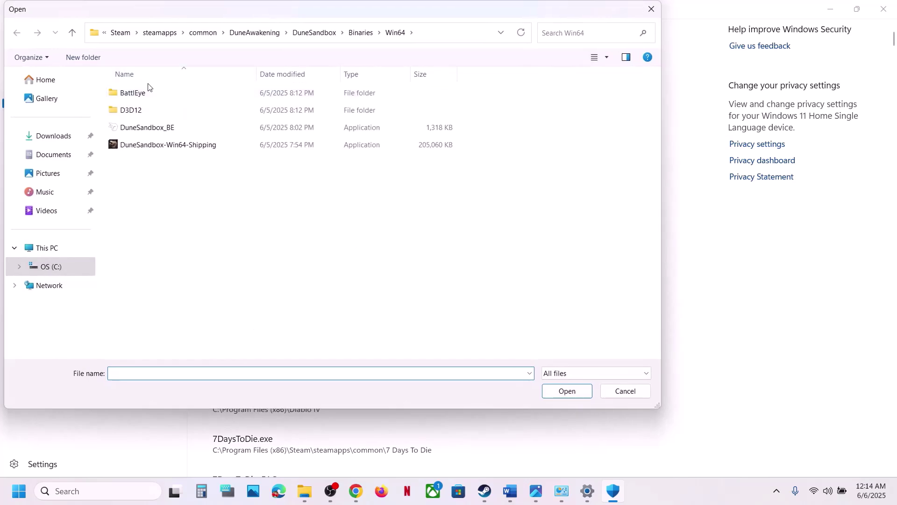
pyautogui.doubleClick(145, 93)
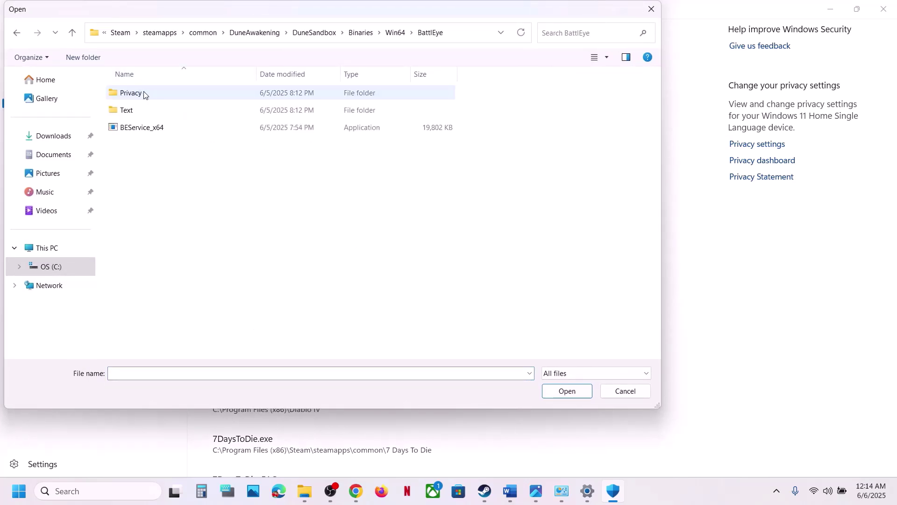
pyautogui.click(154, 128)
pyautogui.click(567, 391)
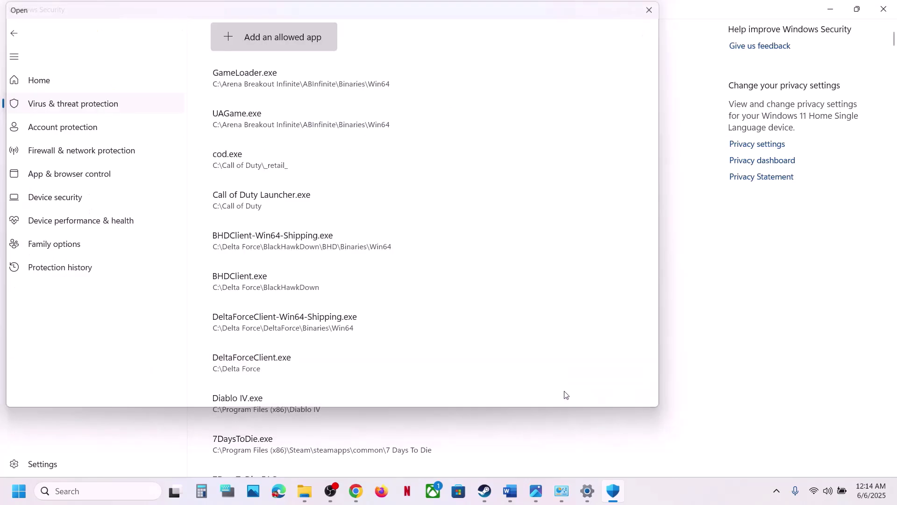
# Step: Add FuncomLauncher from the DuneAwakening\Launcher folder as an allowed app
pyautogui.click(263, 41)
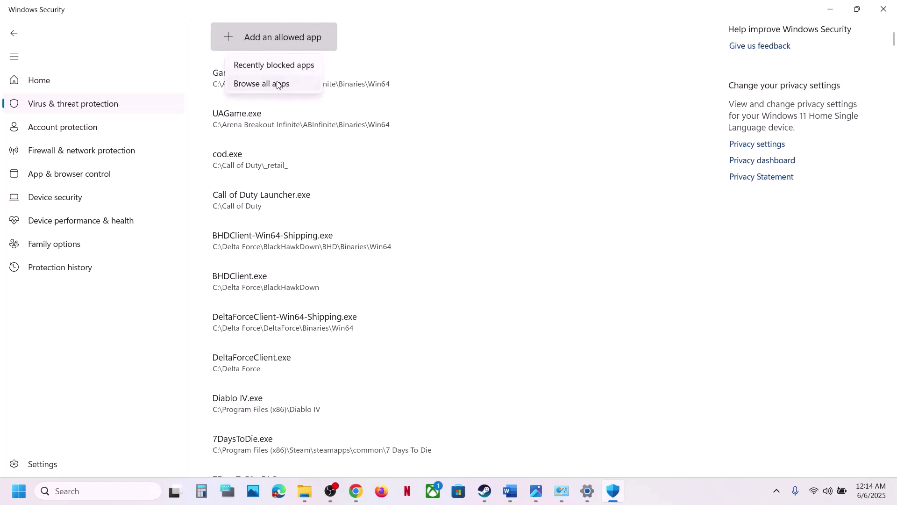
pyautogui.click(261, 82)
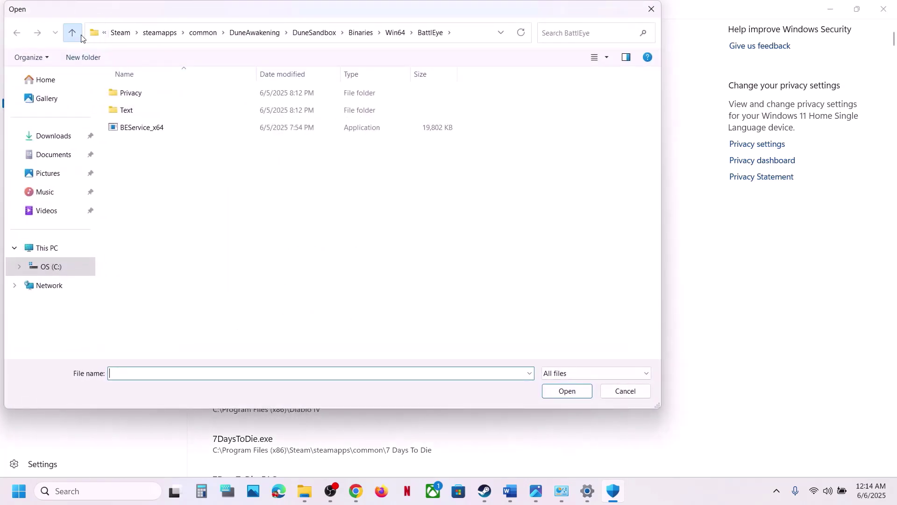
pyautogui.click(81, 37)
pyautogui.click(81, 38)
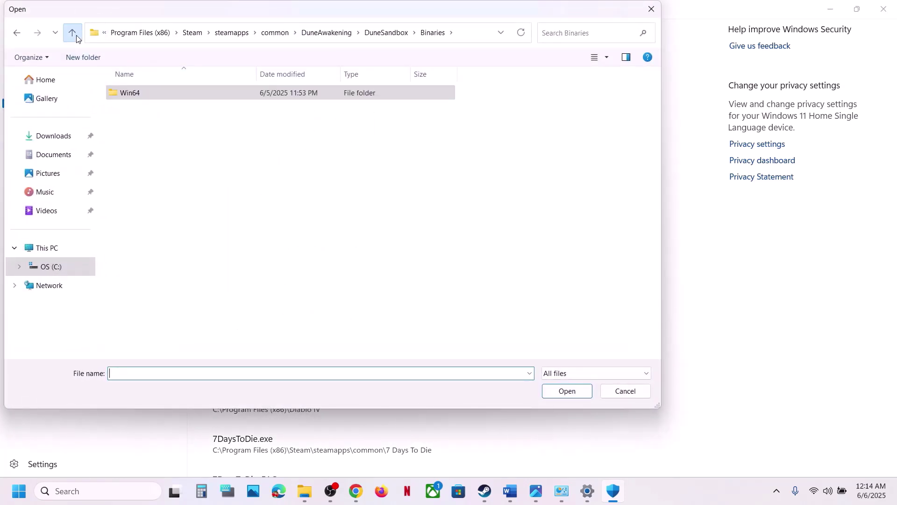
pyautogui.click(77, 38)
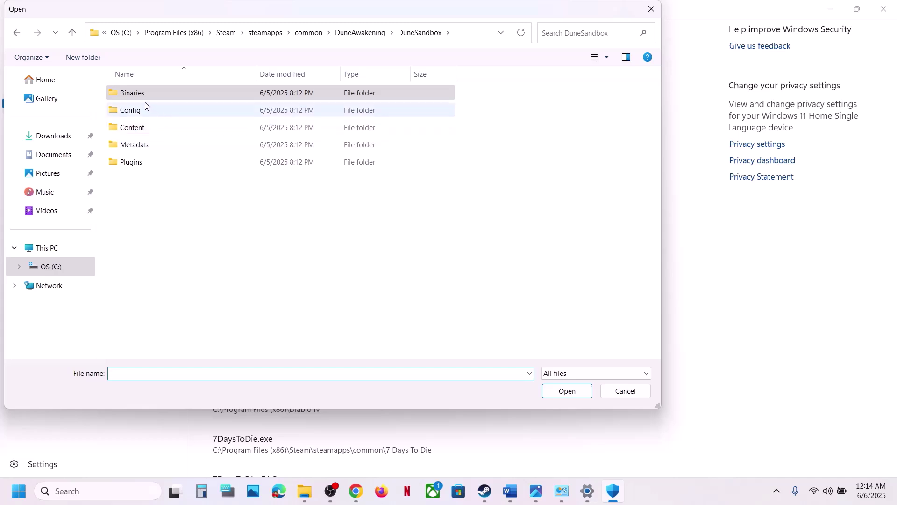
pyautogui.click(72, 32)
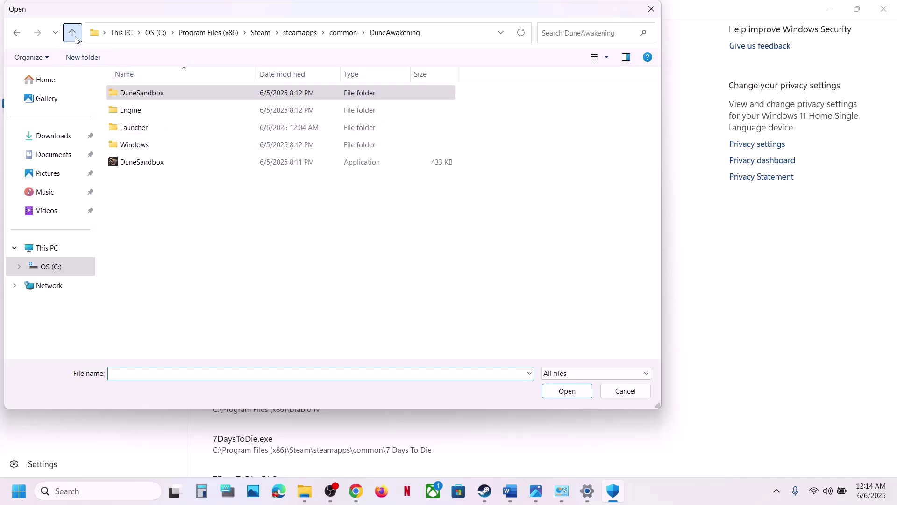
pyautogui.doubleClick(152, 127)
pyautogui.click(150, 146)
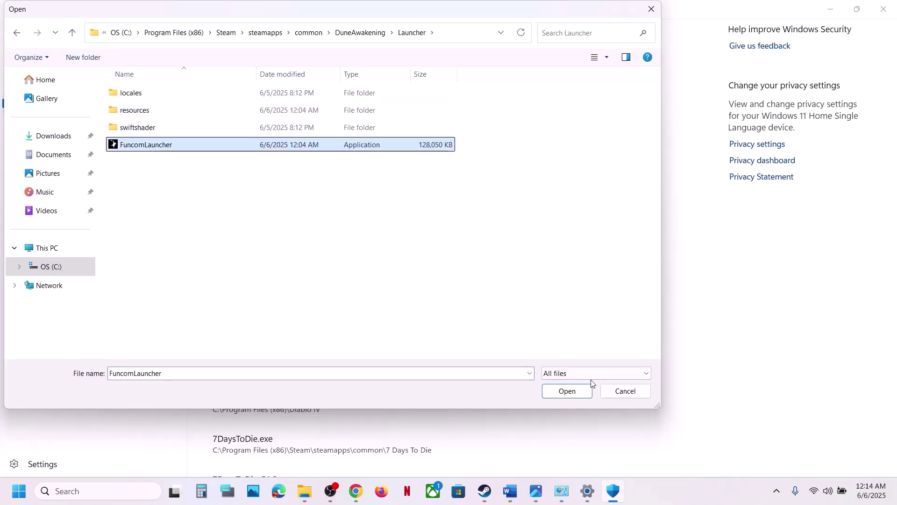
pyautogui.click(572, 392)
# Step: Switch to Control Panel and unlock the Windows Defender Firewall list of allowed apps for changes
pyautogui.click(118, 494)
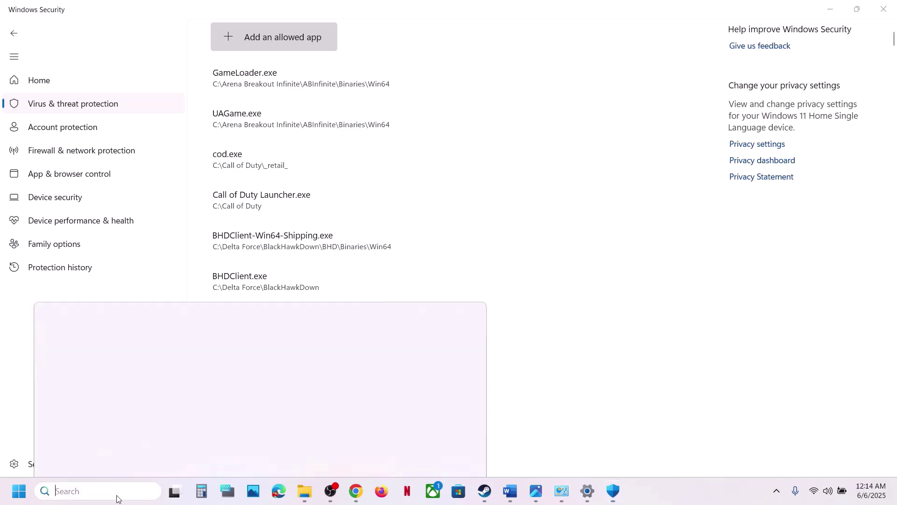
pyautogui.write('control')
pyautogui.press('Return')
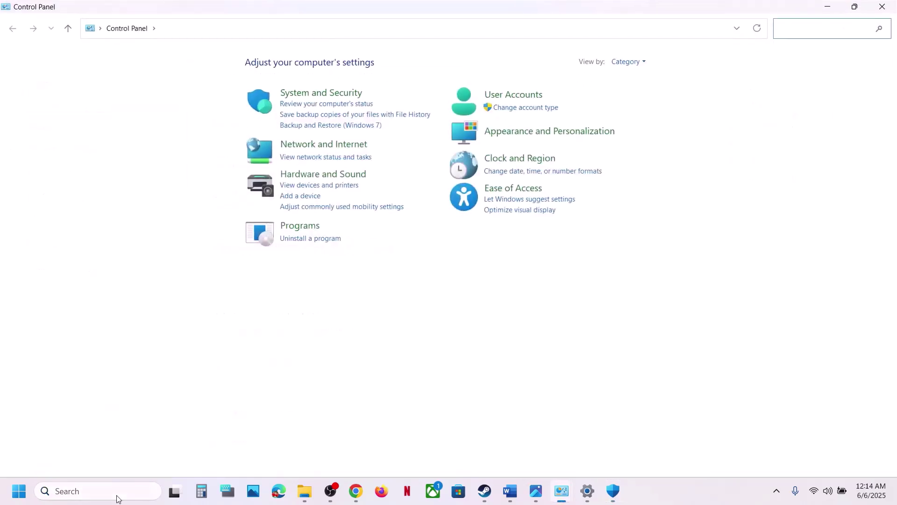
pyautogui.click(309, 94)
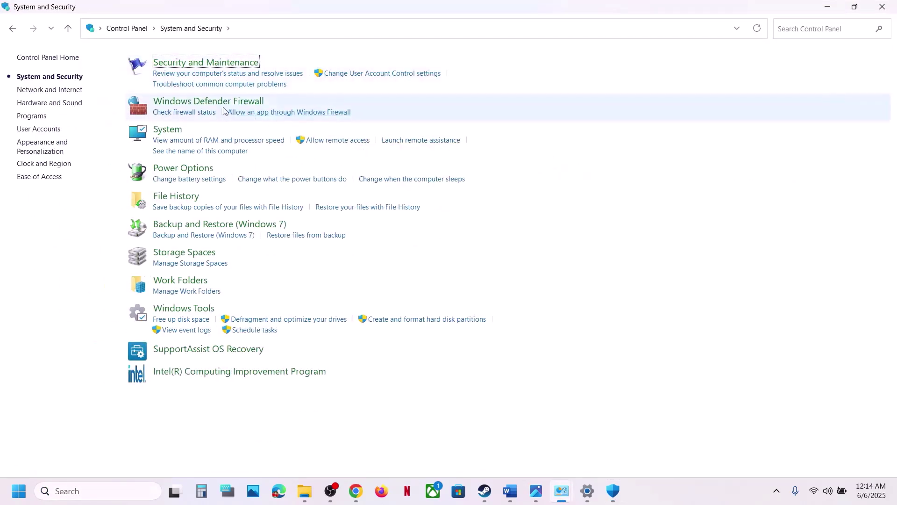
pyautogui.click(218, 101)
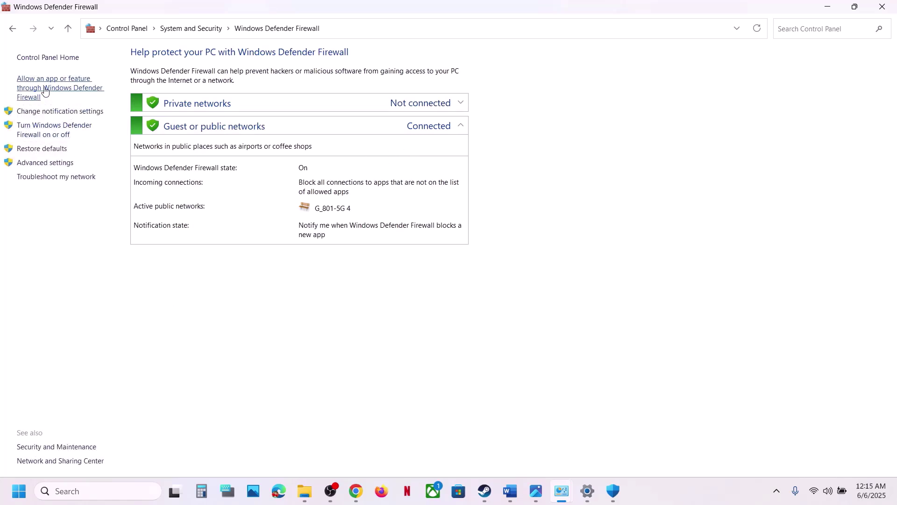
pyautogui.click(572, 89)
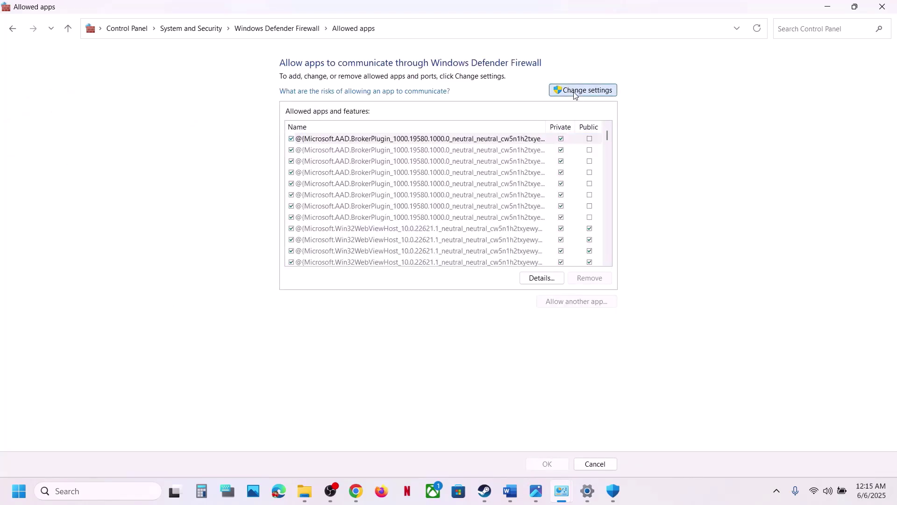
# Step: Allow the DuneSandbox application from the steamapps\common\DuneAwakening folder through the firewall
pyautogui.click(582, 302)
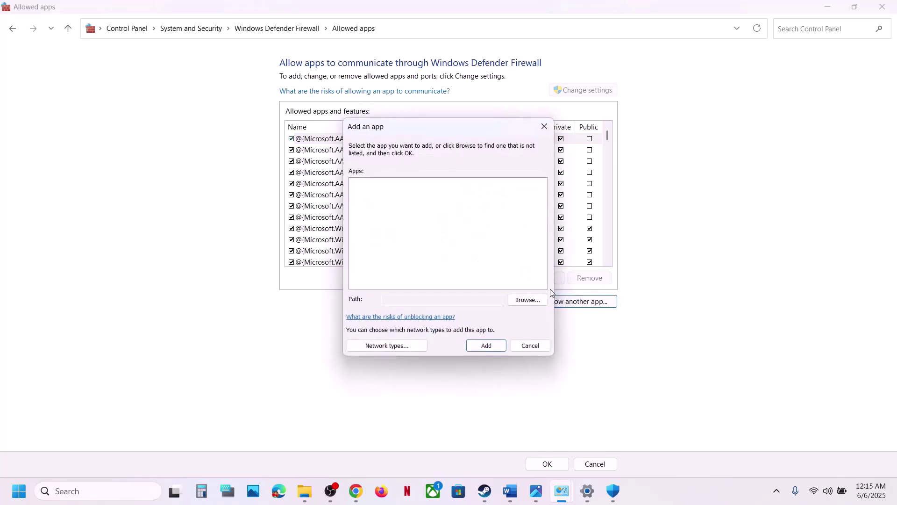
pyautogui.click(524, 301)
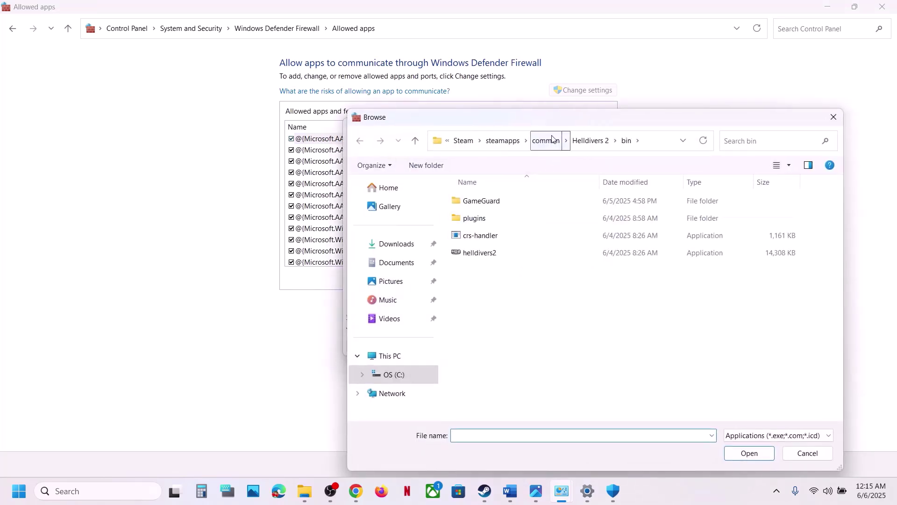
pyautogui.click(552, 139)
pyautogui.doubleClick(487, 200)
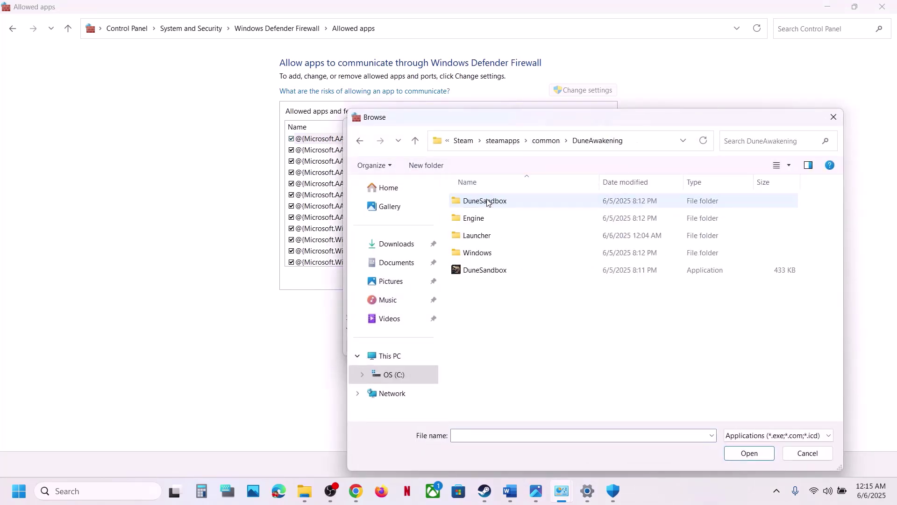
pyautogui.click(486, 274)
pyautogui.click(739, 455)
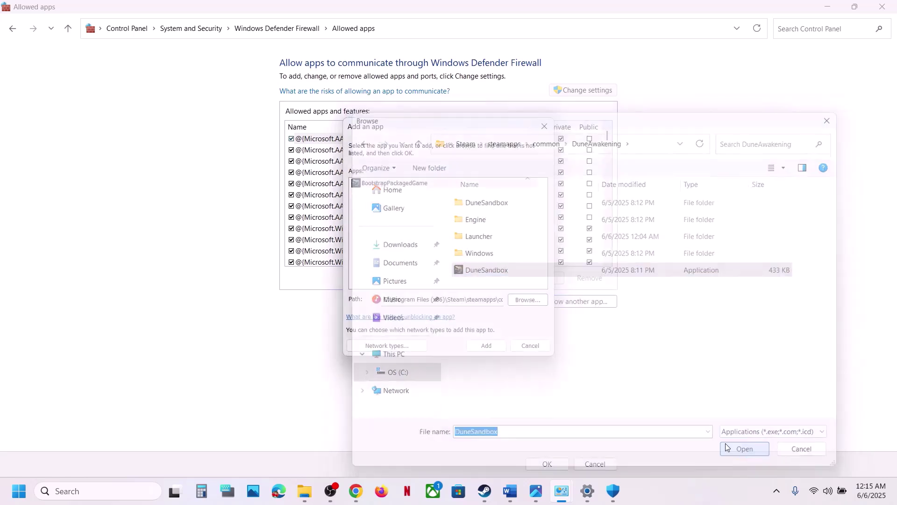
pyautogui.click(485, 346)
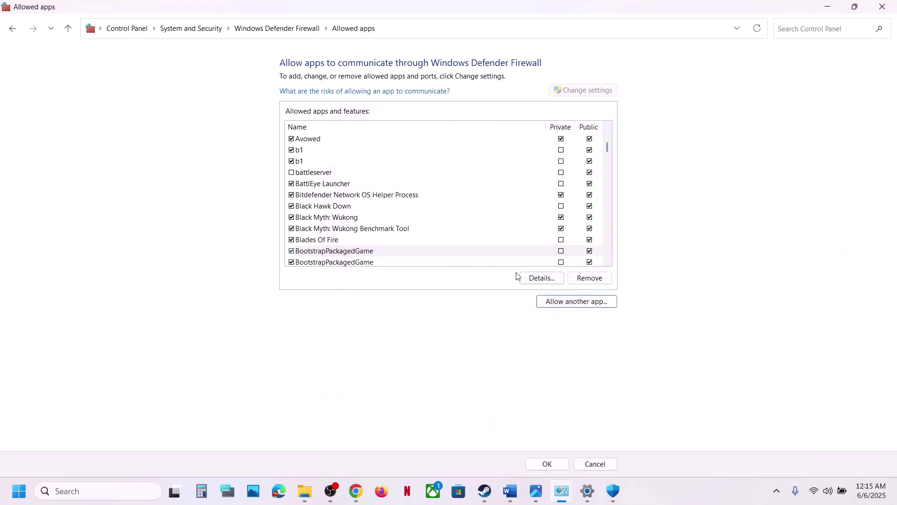
# Step: Try to allow DuneSandbox-Win64-Shipping from the DuneSandbox\Binaries\Win64 folder through the firewall
pyautogui.click(572, 302)
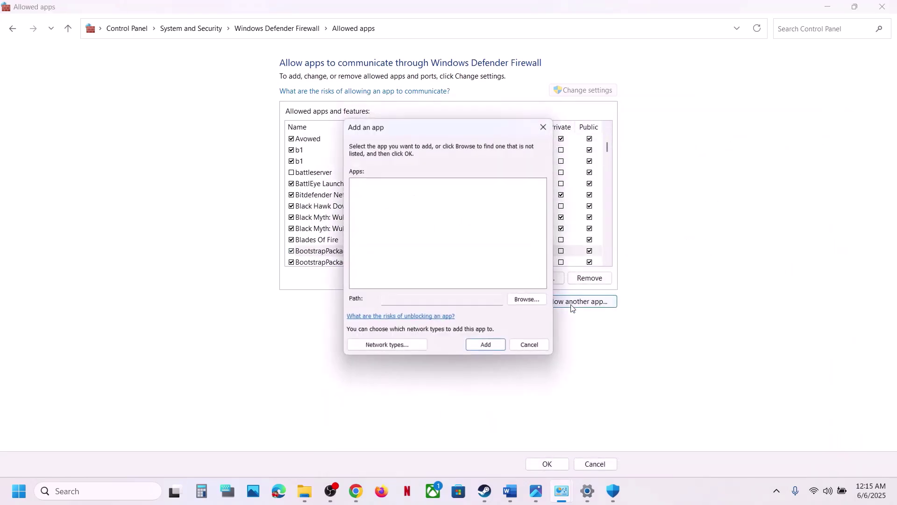
pyautogui.click(531, 300)
pyautogui.doubleClick(485, 202)
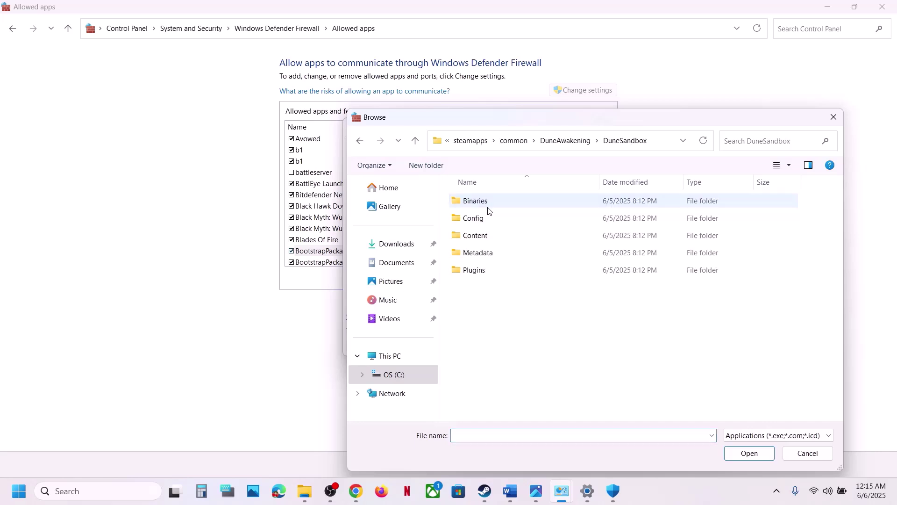
pyautogui.doubleClick(487, 202)
pyautogui.doubleClick(487, 205)
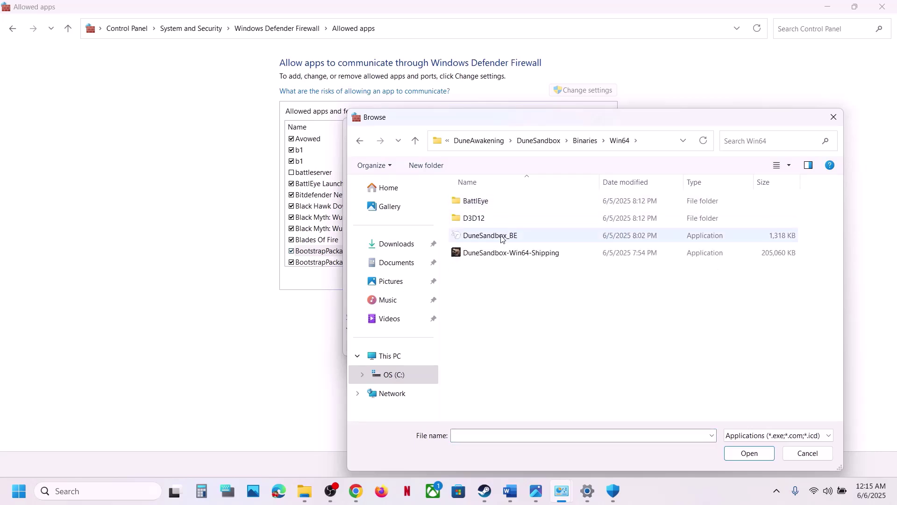
pyautogui.click(489, 255)
pyautogui.click(764, 461)
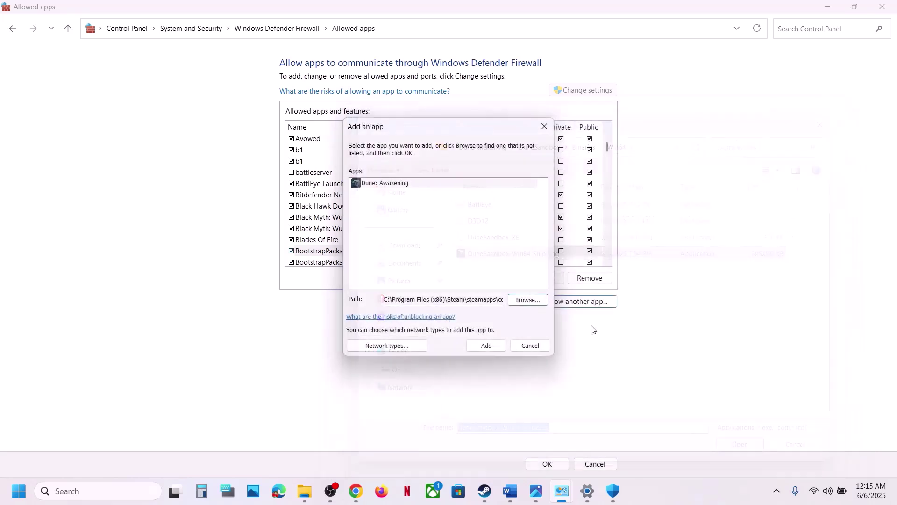
pyautogui.click(488, 346)
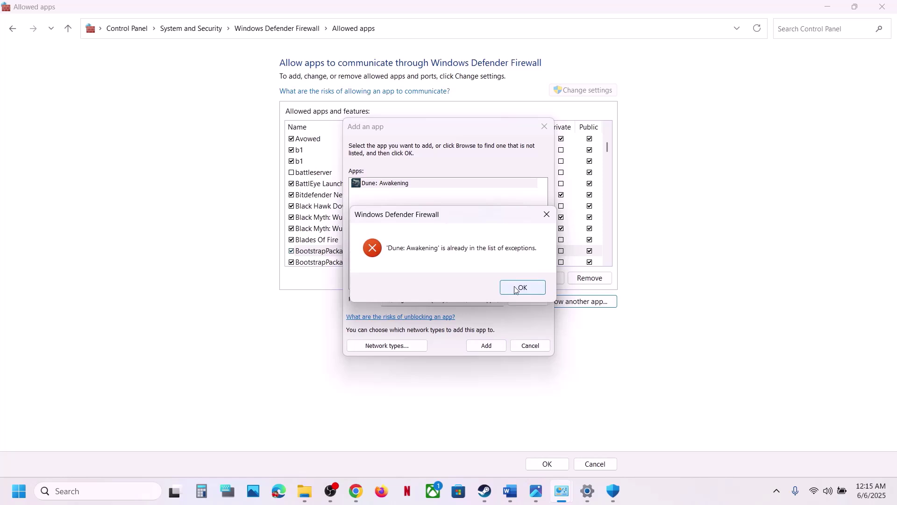
pyautogui.click(517, 290)
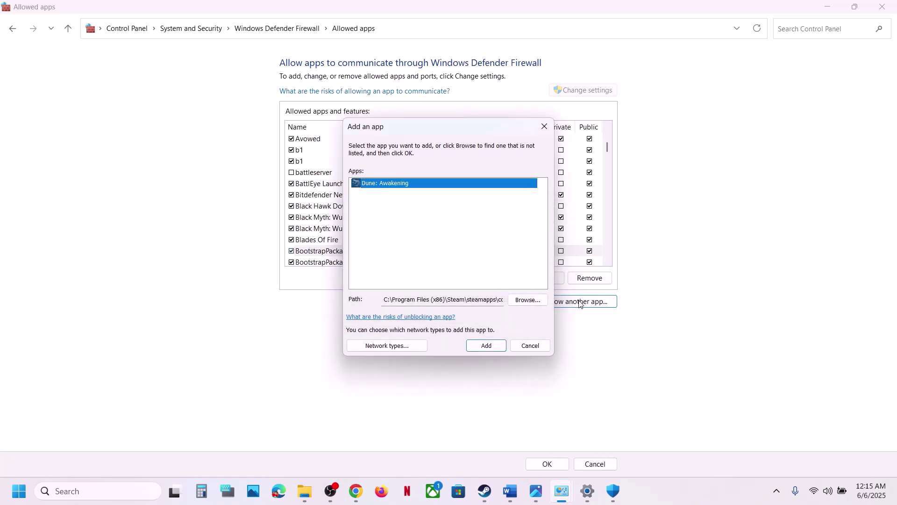
# Step: Allow DuneSandbox_BE from the DuneSandbox\Binaries\Win64 folder through the firewall
pyautogui.click(527, 299)
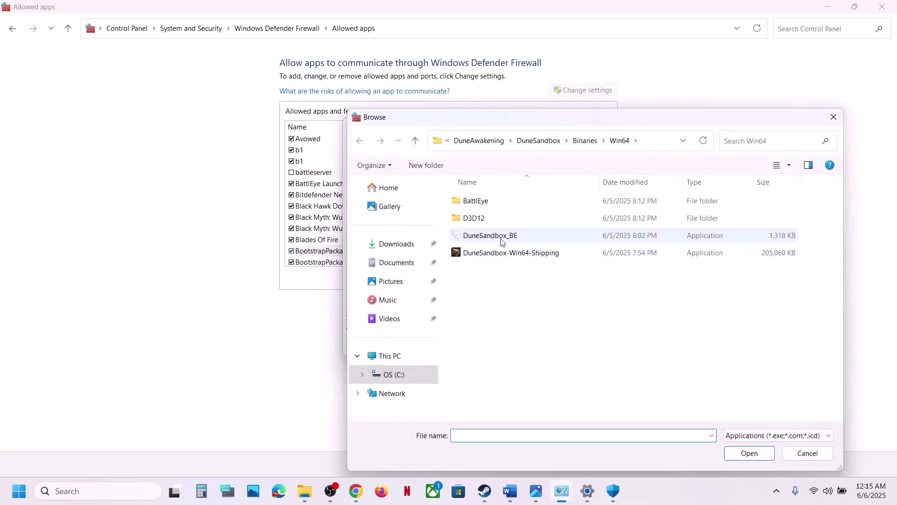
pyautogui.click(500, 239)
pyautogui.click(749, 453)
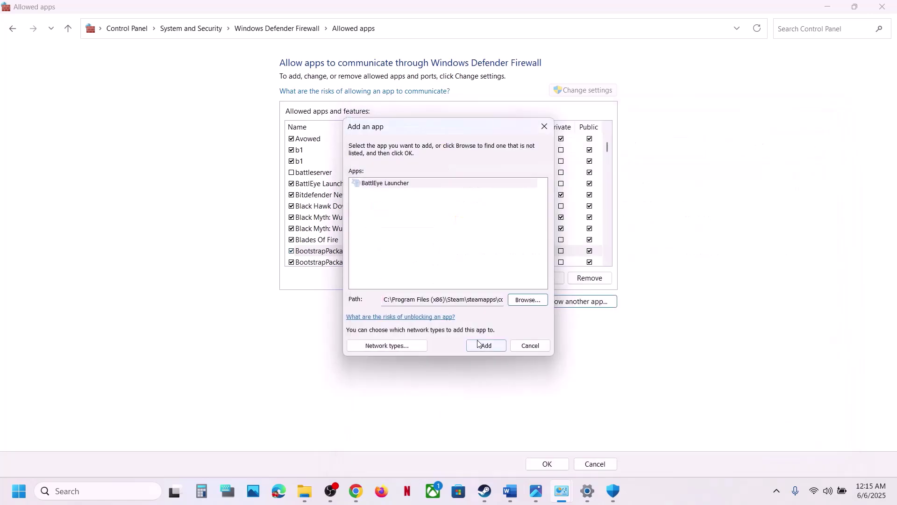
pyautogui.click(478, 344)
# Step: Allow BEService_x64 from the Win64\BattlEye folder through the firewall
pyautogui.click(564, 304)
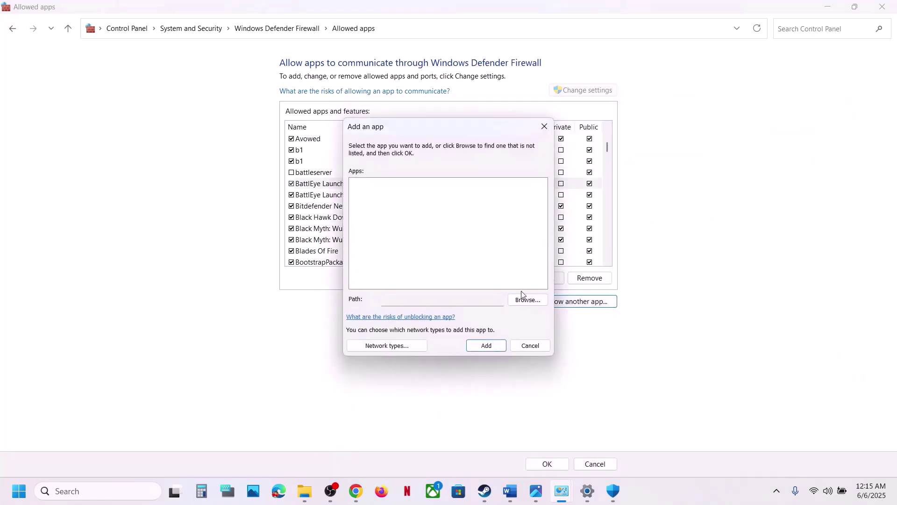
pyautogui.click(522, 301)
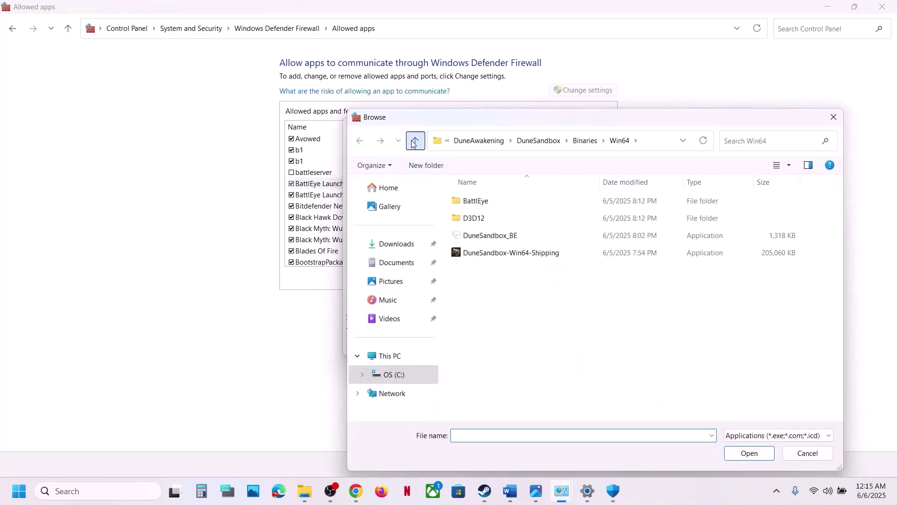
pyautogui.doubleClick(474, 200)
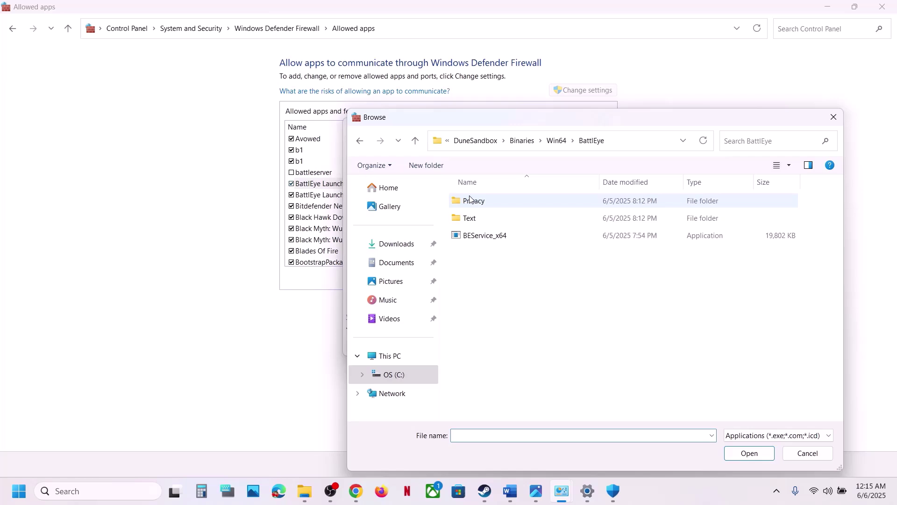
pyautogui.click(501, 237)
pyautogui.click(749, 453)
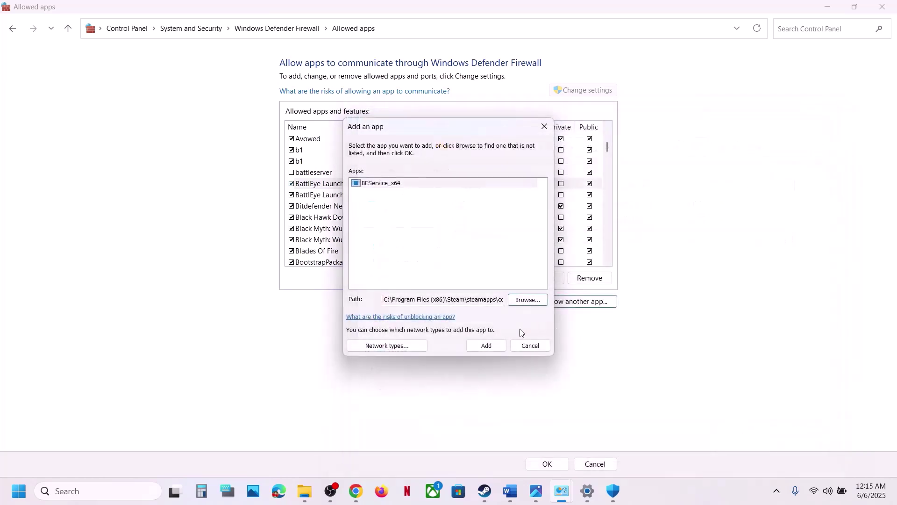
pyautogui.click(486, 346)
# Step: Try to allow FuncomLauncher from the DuneAwakening\Launcher folder through the firewall, and close the app-adding dialog
pyautogui.click(578, 304)
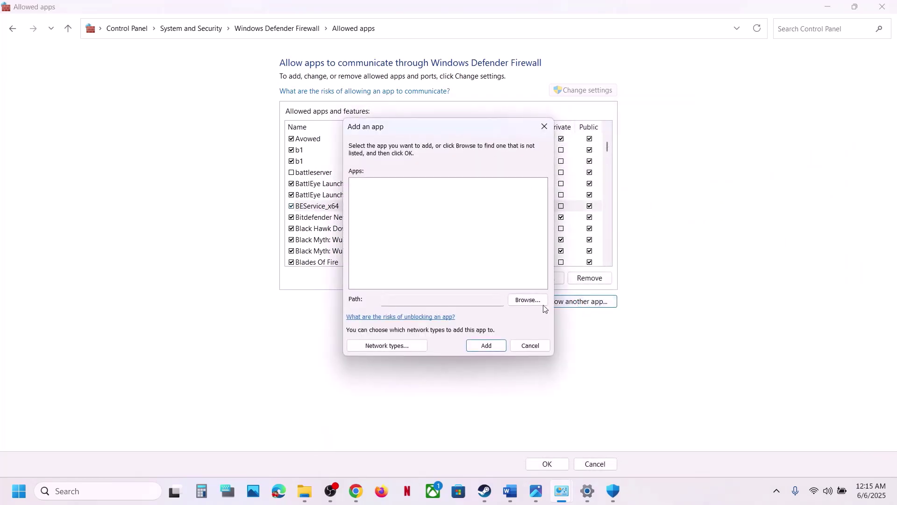
pyautogui.click(527, 300)
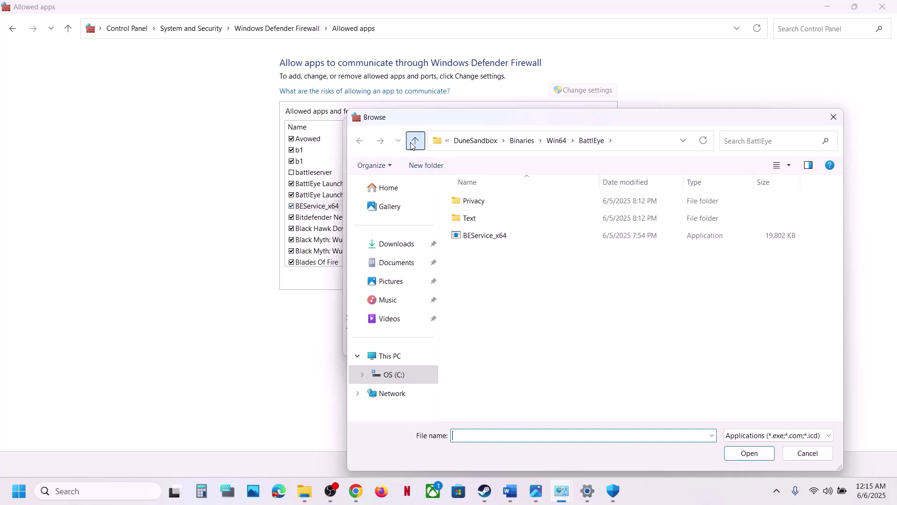
pyautogui.doubleClick(414, 141)
pyautogui.click(414, 142)
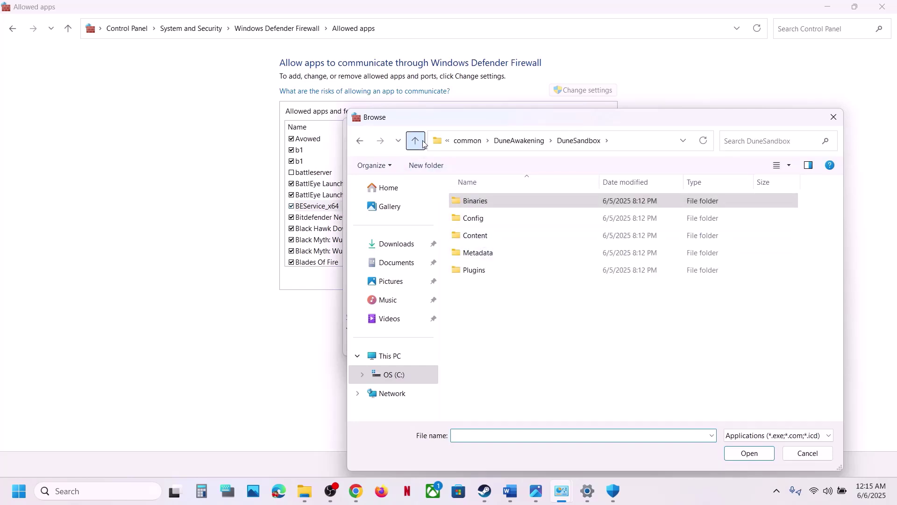
pyautogui.click(423, 143)
pyautogui.doubleClick(497, 235)
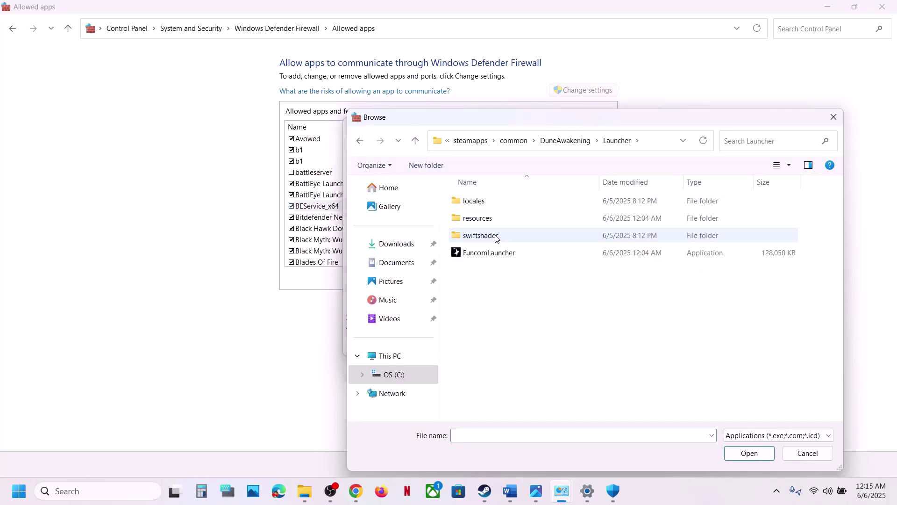
pyautogui.click(503, 255)
pyautogui.doubleClick(503, 256)
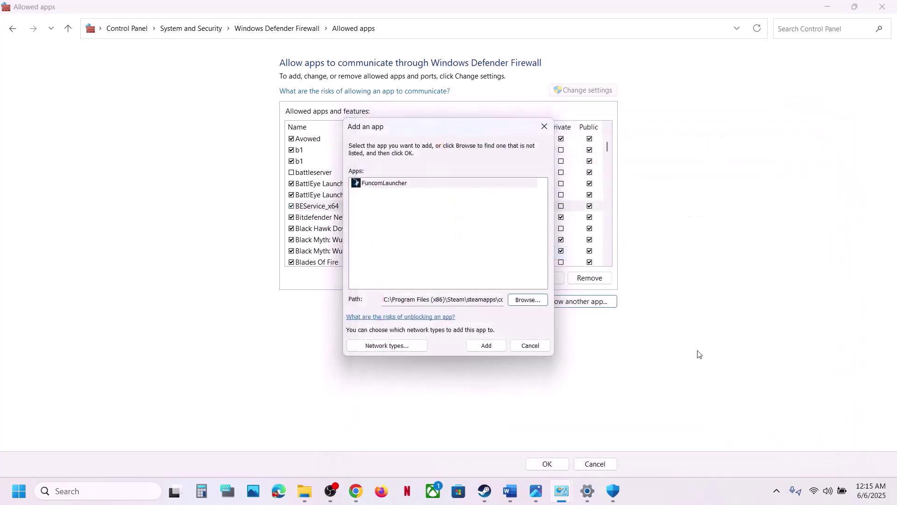
pyautogui.click(492, 349)
pyautogui.click(515, 288)
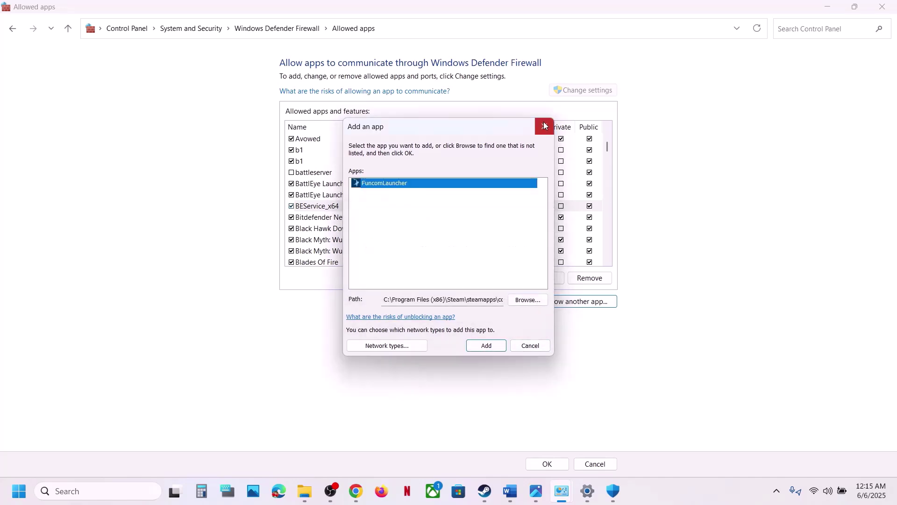
pyautogui.click(544, 126)
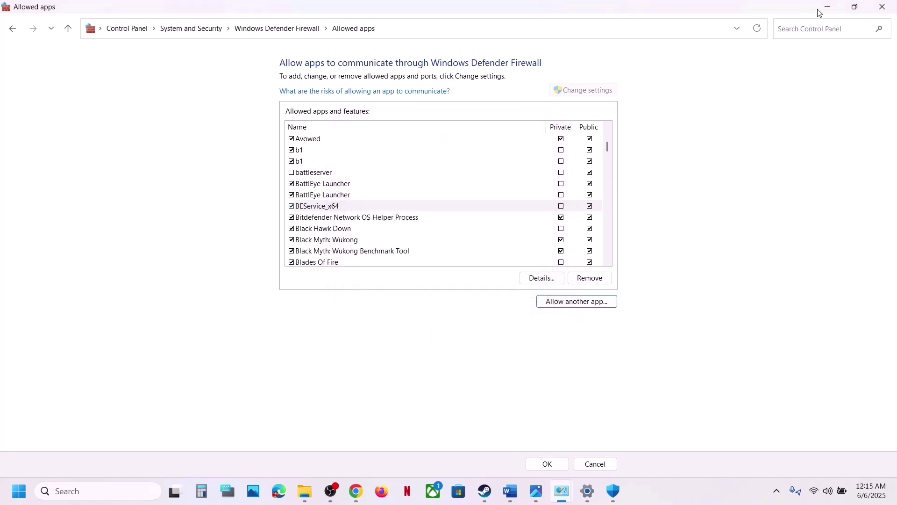
# Step: Close the firewall and Windows Security windows, and highlight "Reset game settings in" under Step 12 of the Word notes
pyautogui.click(873, 12)
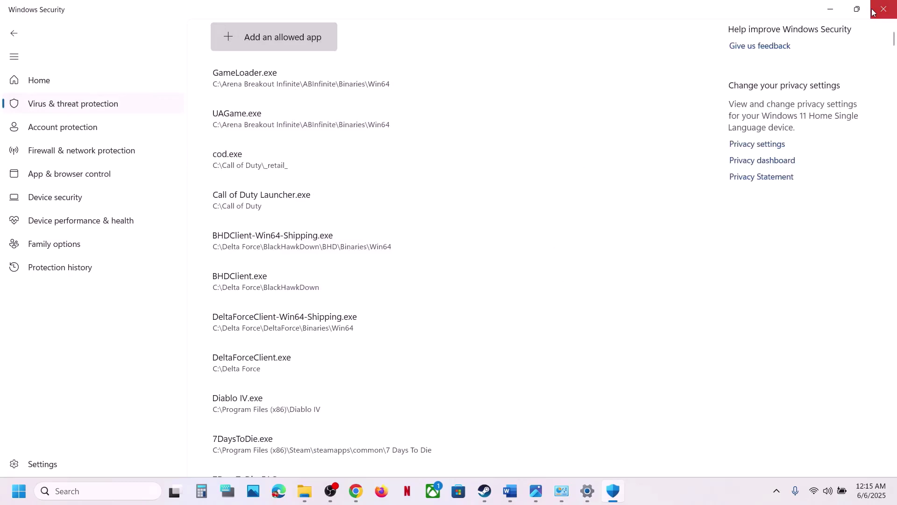
pyautogui.click(873, 12)
pyautogui.click(872, 12)
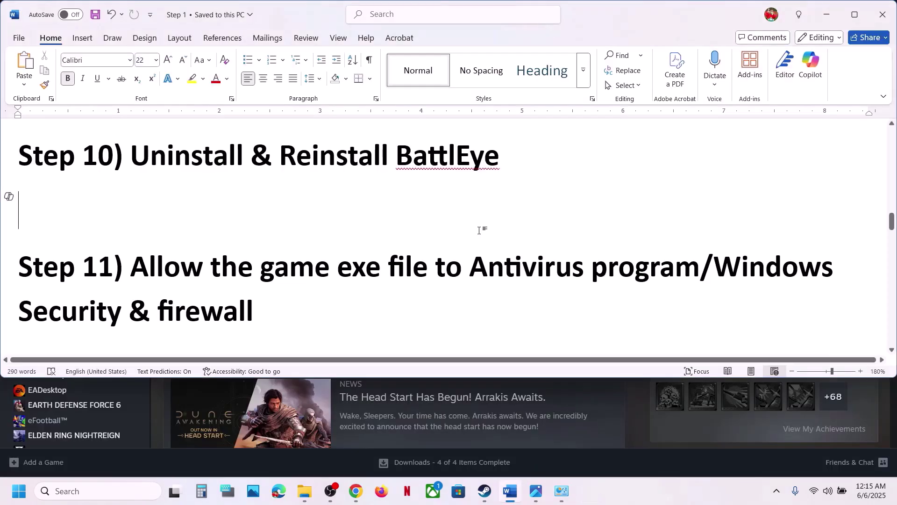
pyautogui.scroll(-3, 289, 290)
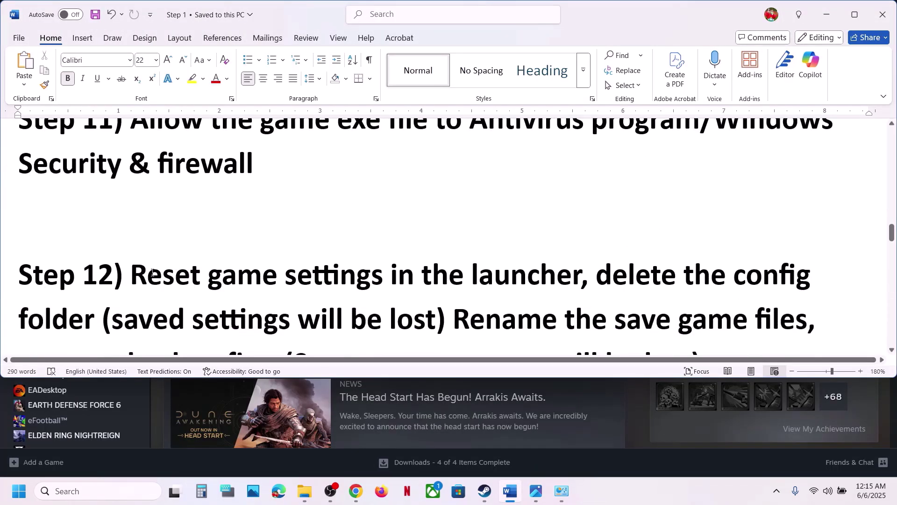
pyautogui.moveTo(152, 273); pyautogui.dragTo(422, 276)
# Step: Start Dune: Awakening from the Steam library and reset its game settings in the Funcom Launcher
pyautogui.click(834, 22)
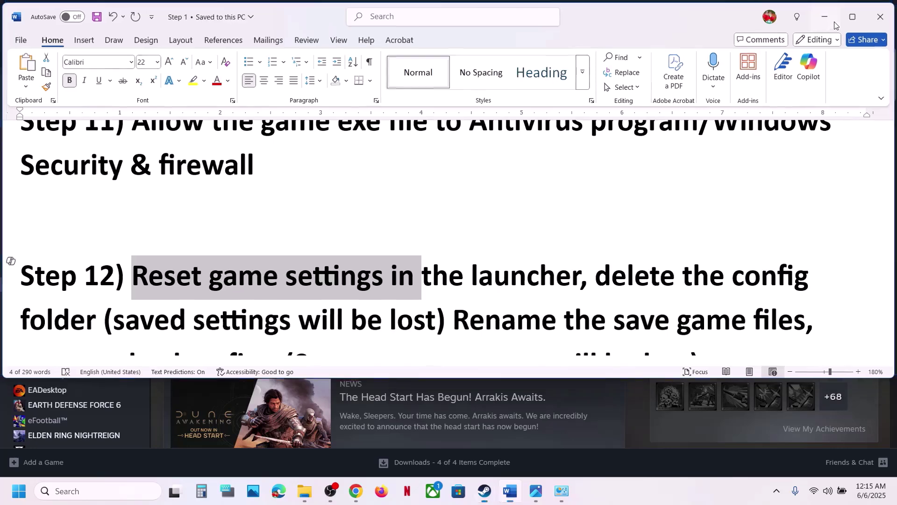
pyautogui.click(240, 259)
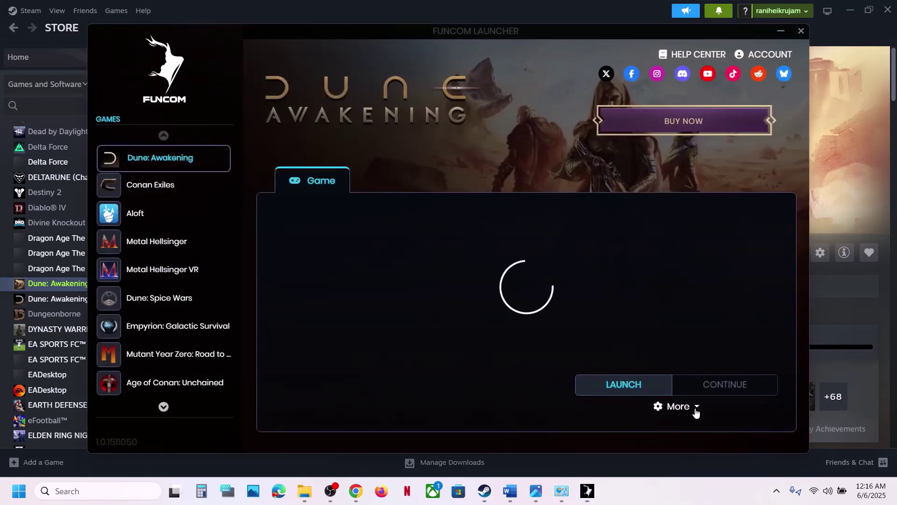
pyautogui.click(695, 410)
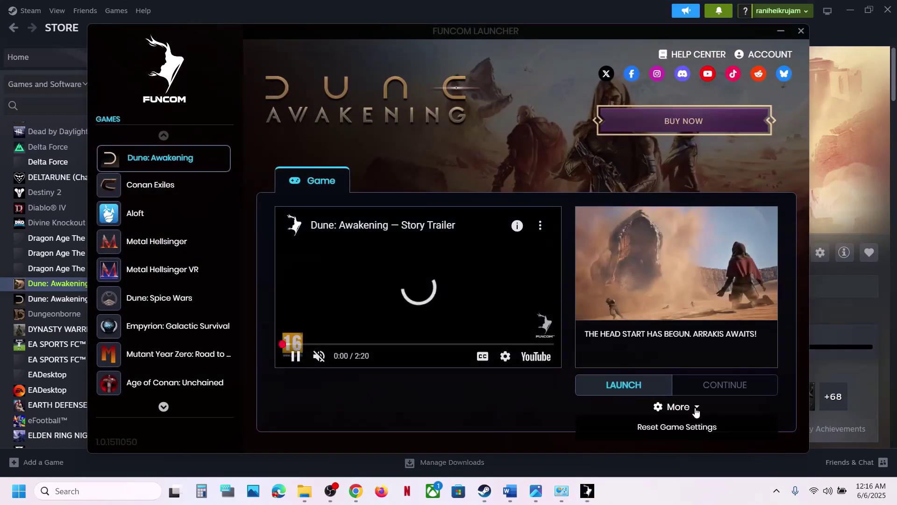
pyautogui.click(672, 427)
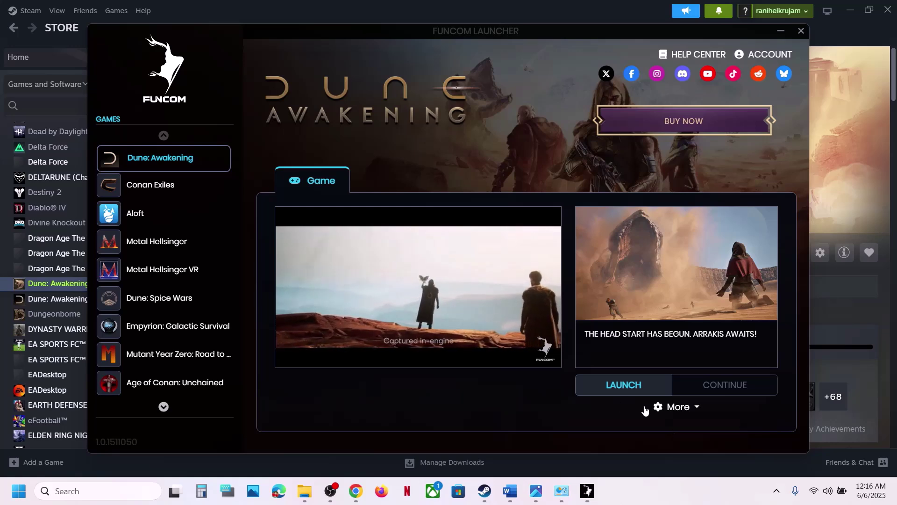
# Step: Close the Funcom Launcher and stop the running Dune: Awakening session in Steam
pyautogui.click(802, 31)
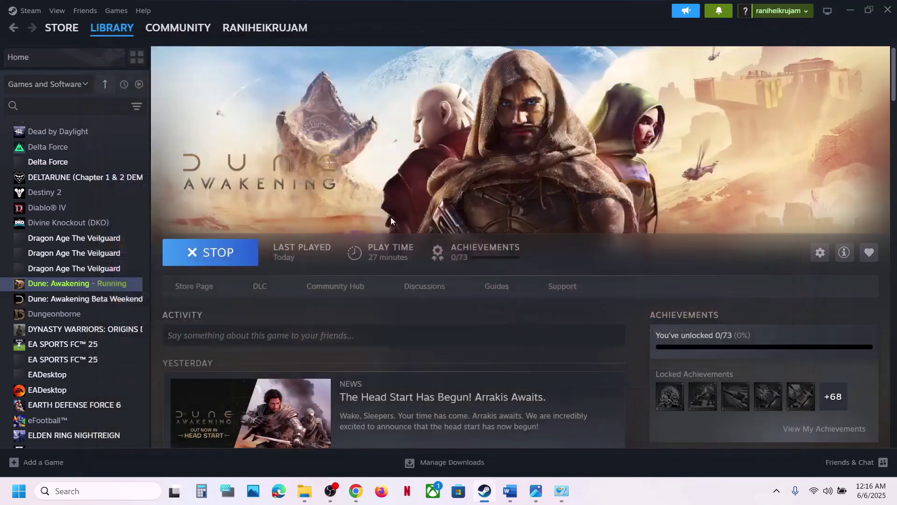
pyautogui.click(236, 253)
pyautogui.click(427, 267)
# Step: Return to the Word notes and highlight the Step 12 instruction on deleting the config folder
pyautogui.click(510, 490)
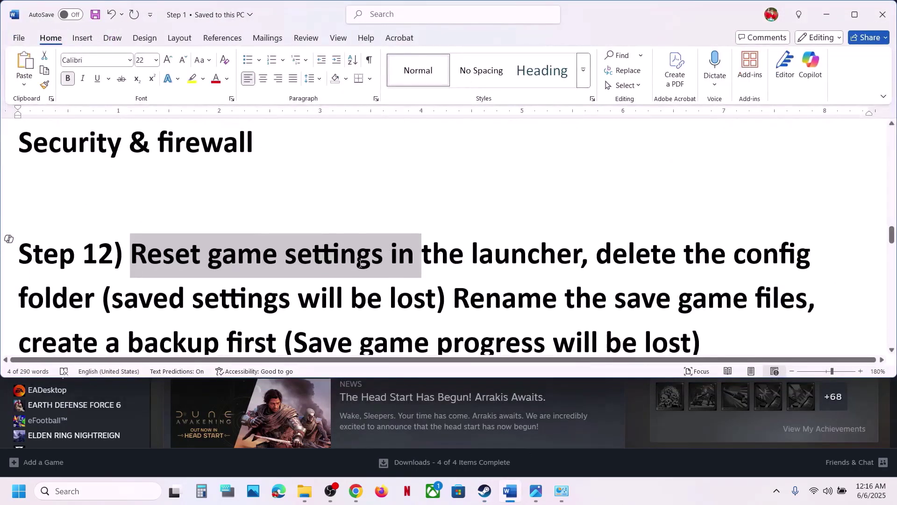
pyautogui.scroll(-1, 360, 263)
pyautogui.moveTo(600, 231); pyautogui.dragTo(433, 282)
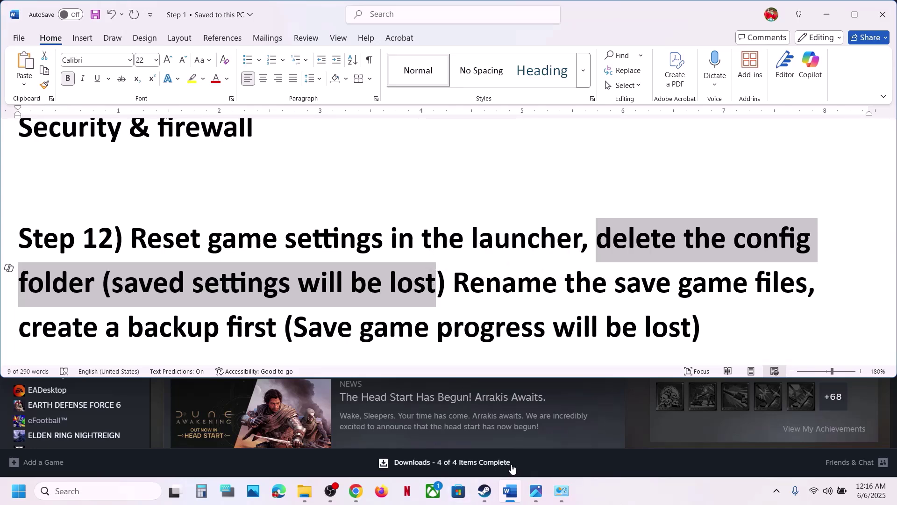
# Step: Switch to the BattlEye File Explorer window and browse to the user's profile folder under C:\Users
pyautogui.click(489, 489)
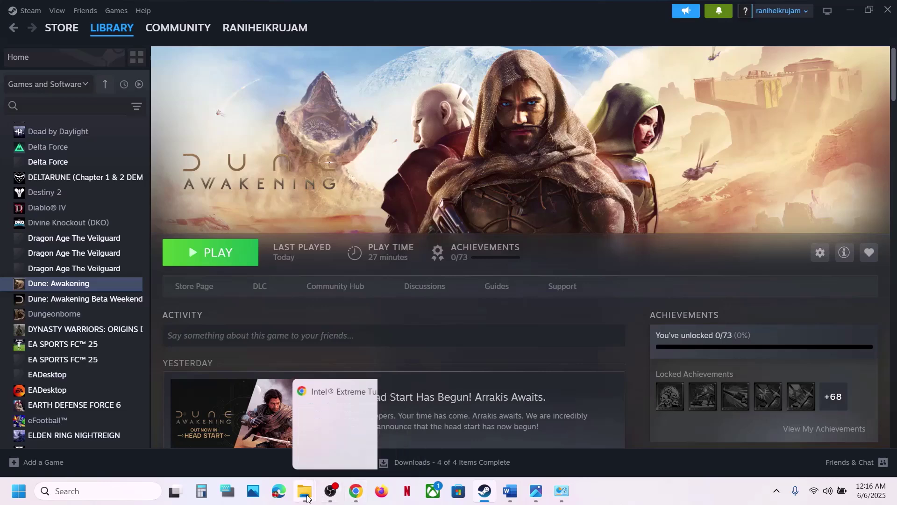
pyautogui.moveTo(307, 497)
pyautogui.click(331, 444)
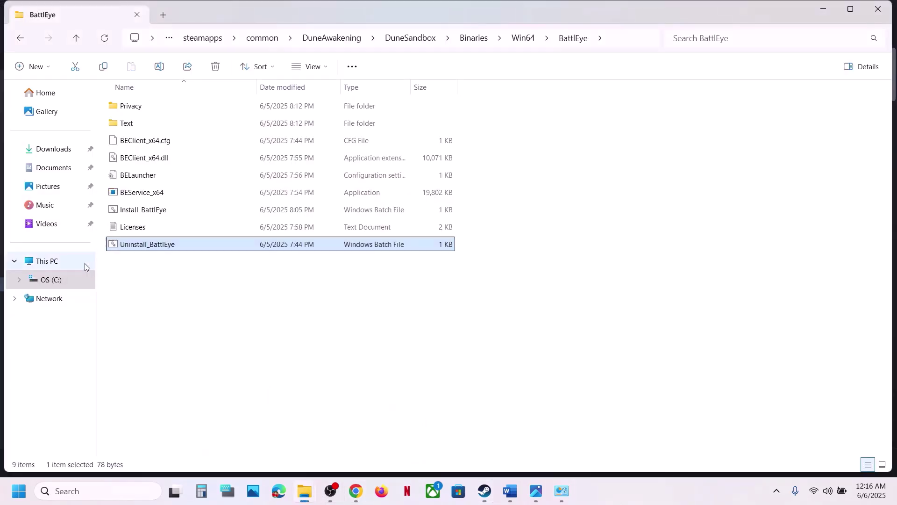
pyautogui.click(53, 268)
pyautogui.doubleClick(180, 104)
pyautogui.scroll(-4, 189, 247)
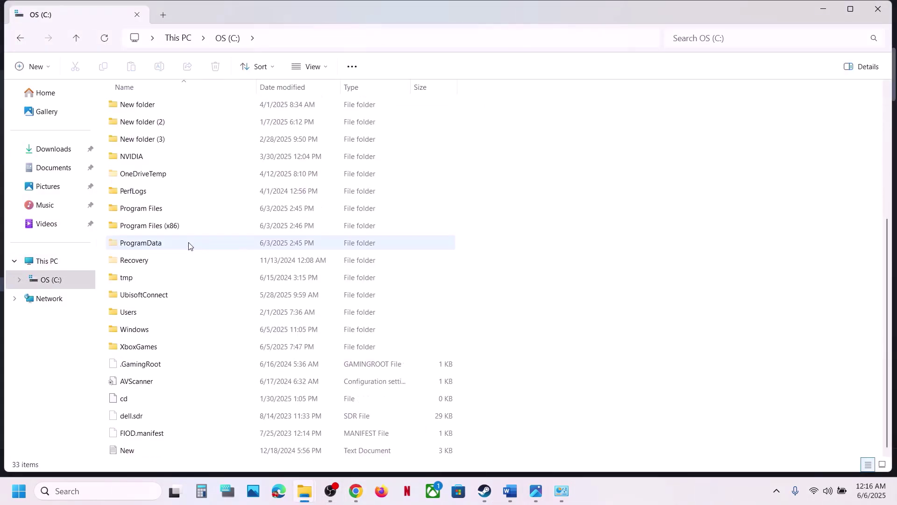
pyautogui.doubleClick(128, 311)
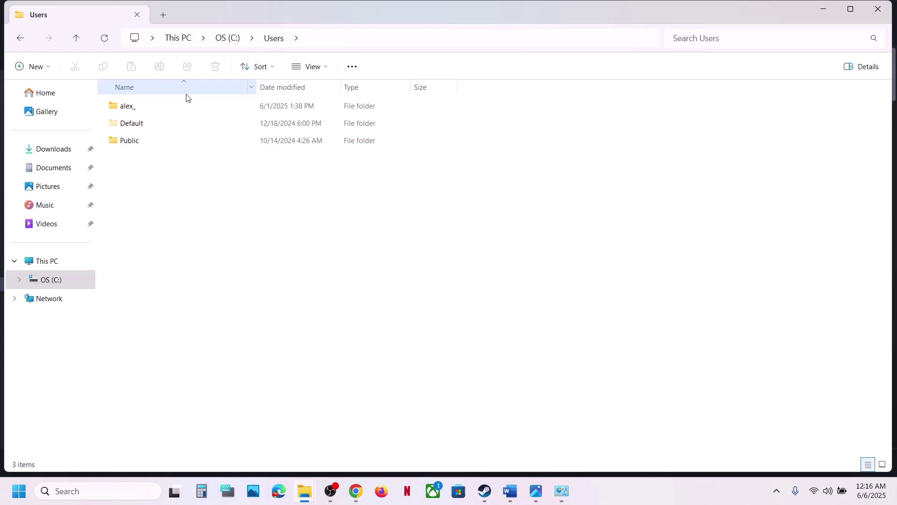
pyautogui.doubleClick(159, 107)
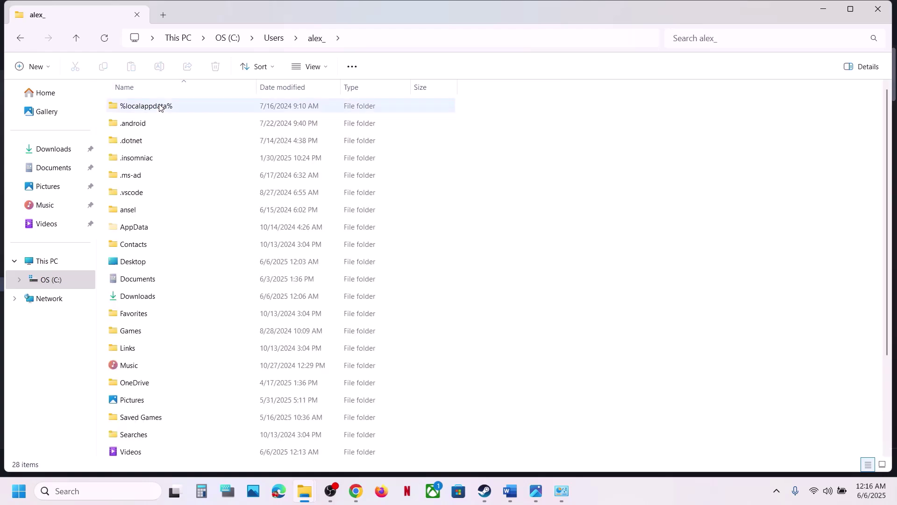
# Step: Check that hidden items are set to show, and open the AppData folder
pyautogui.click(149, 229)
pyautogui.click(327, 71)
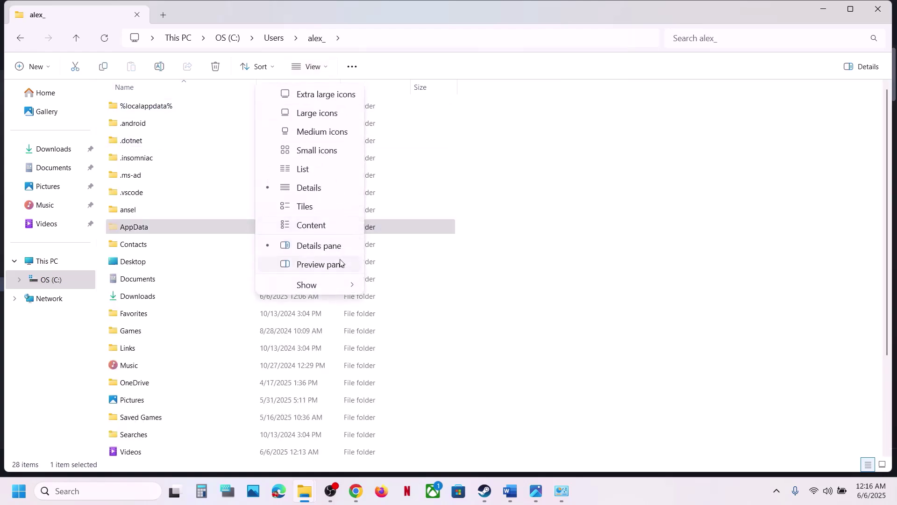
pyautogui.moveTo(321, 286)
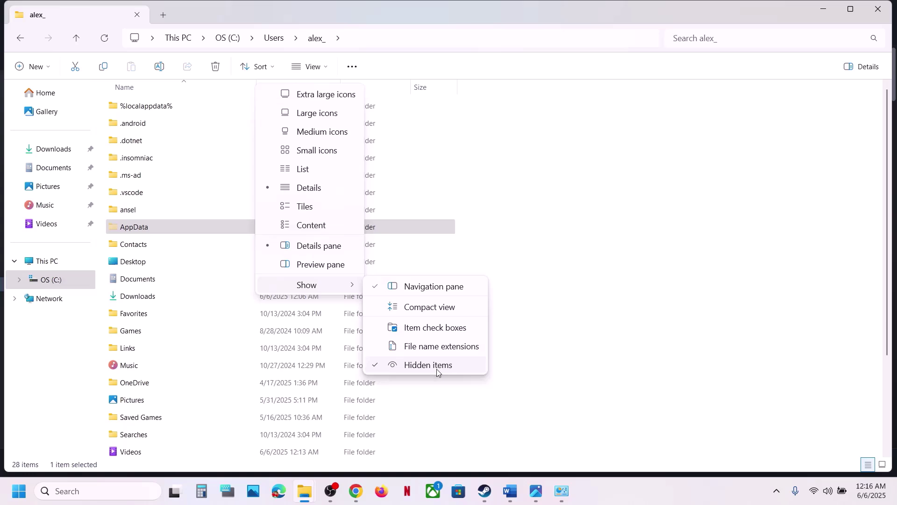
pyautogui.click(172, 229)
pyautogui.doubleClick(170, 227)
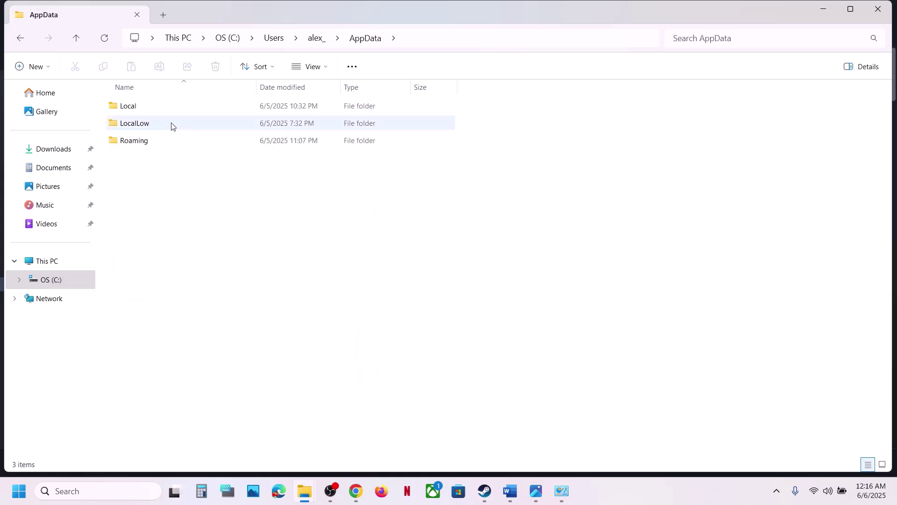
# Step: Open the Local\DuneSandbox\Saved folder inside AppData
pyautogui.doubleClick(145, 111)
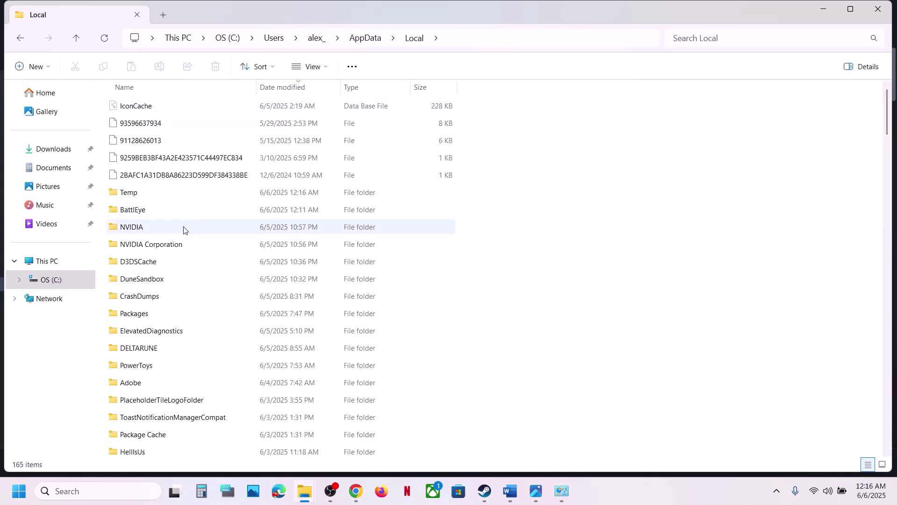
pyautogui.click(151, 279)
pyautogui.doubleClick(168, 280)
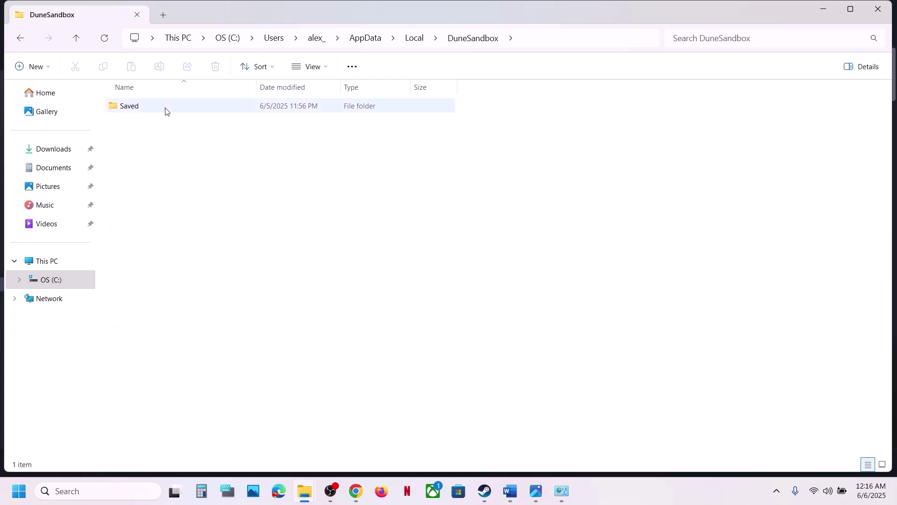
pyautogui.doubleClick(161, 109)
# Step: Back up the Config folder by copying it to the desktop, and move the copy to an empty area above the GameGuard folder
pyautogui.click(140, 142)
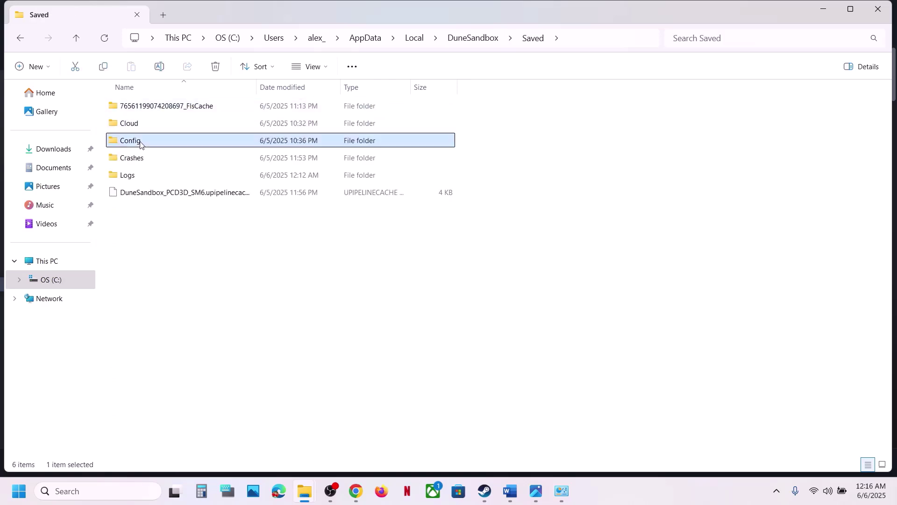
pyautogui.rightClick(140, 144)
pyautogui.click(196, 161)
pyautogui.rightClick(163, 144)
pyautogui.click(205, 148)
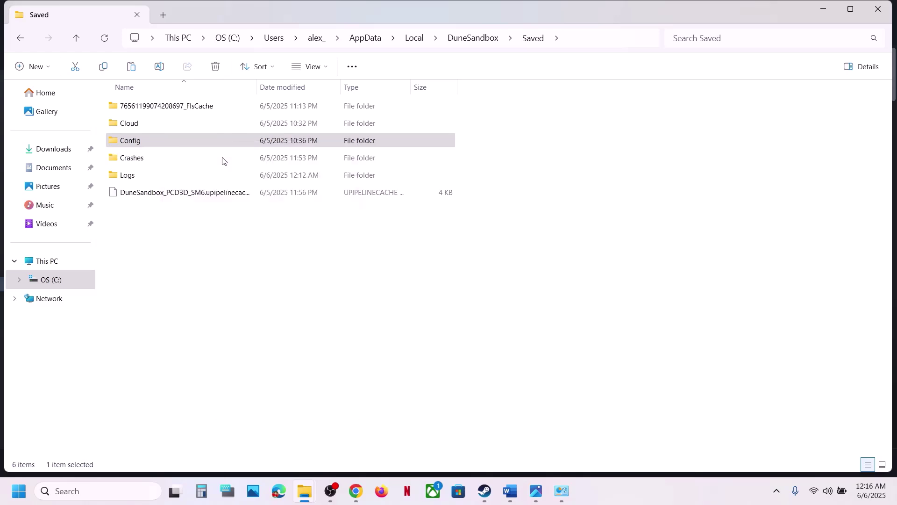
pyautogui.press('super+d')
pyautogui.hotkey('ctrl', 'v')
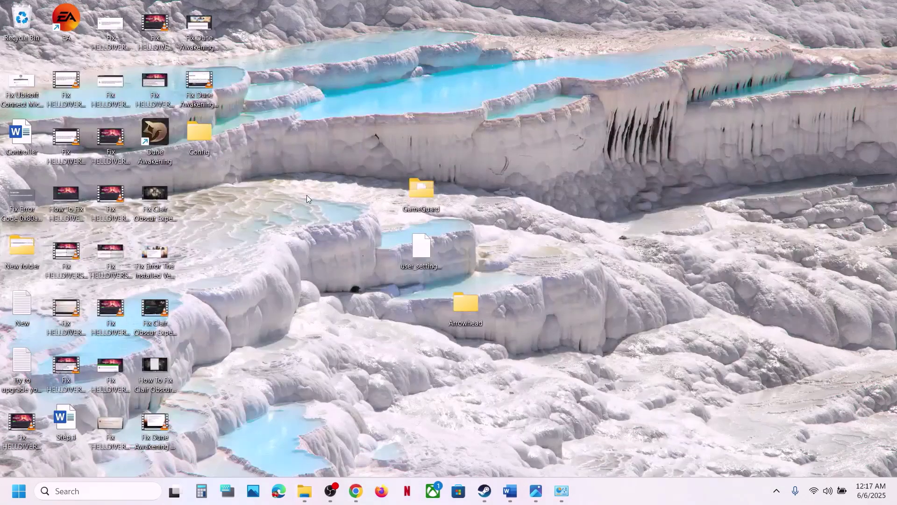
pyautogui.moveTo(205, 147); pyautogui.dragTo(471, 144)
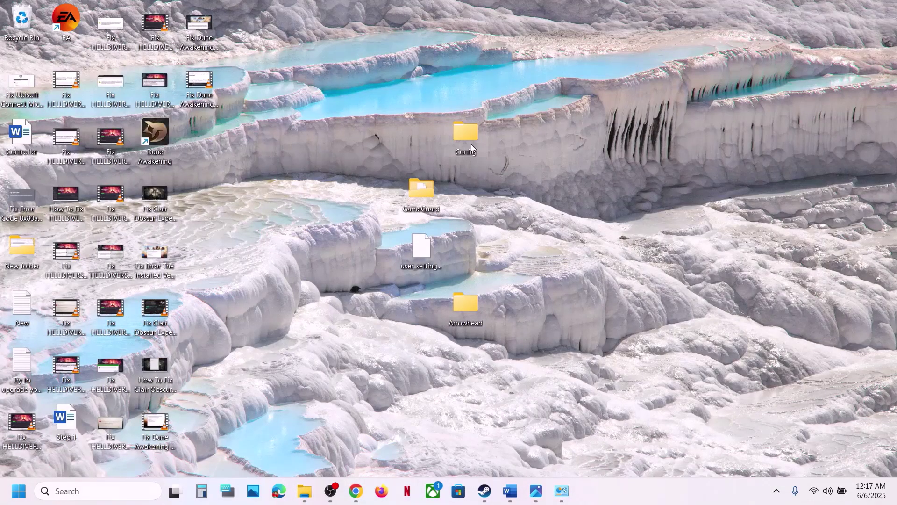
# Step: Return to the DuneSandbox\Saved folder in File Explorer and delete its Config folder
pyautogui.moveTo(306, 489)
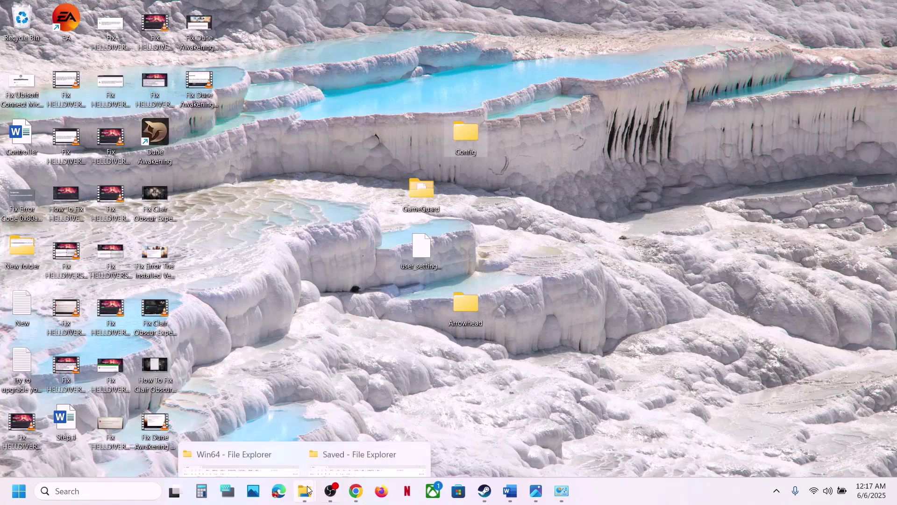
pyautogui.click(353, 443)
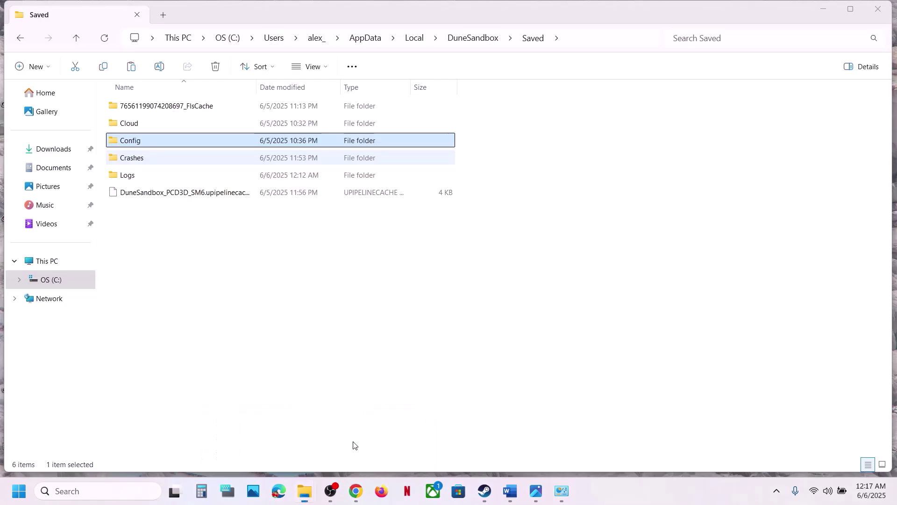
pyautogui.rightClick(159, 144)
pyautogui.click(317, 159)
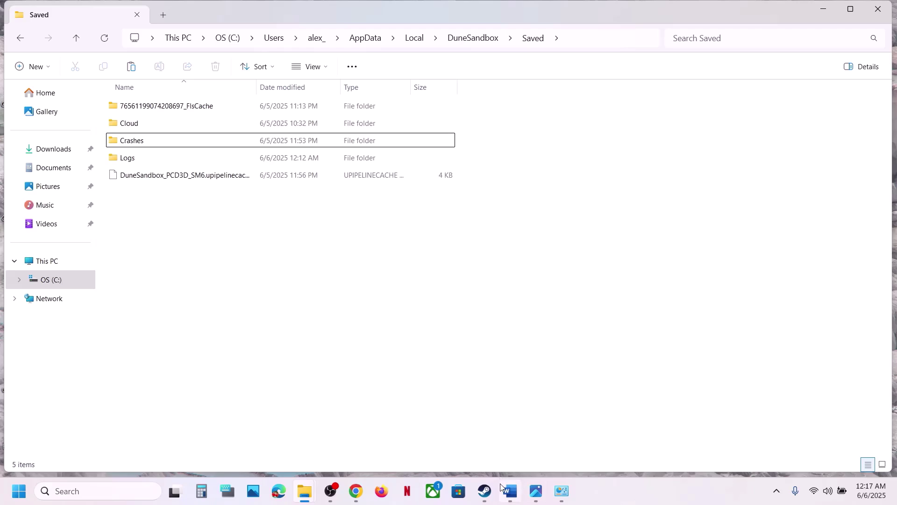
# Step: Review the rest of Step 12 in the Word notes, highlighting the save file renaming, progress loss and backup instructions
pyautogui.moveTo(508, 489)
pyautogui.click(542, 442)
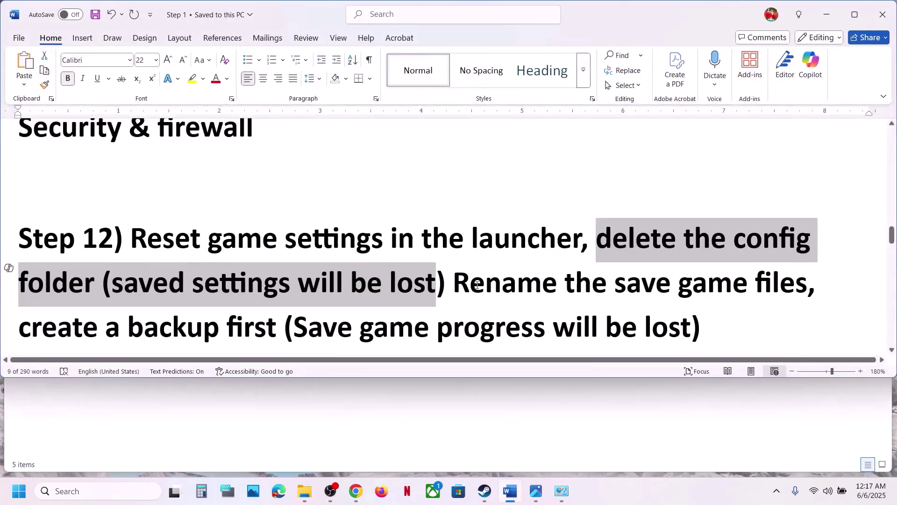
pyautogui.moveTo(476, 285); pyautogui.dragTo(809, 282)
pyautogui.scroll(-1, 487, 276)
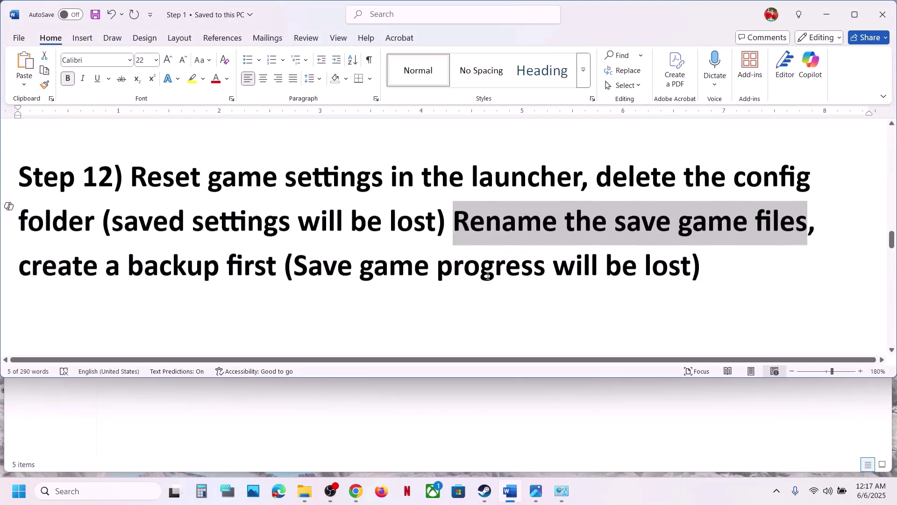
pyautogui.moveTo(303, 270); pyautogui.dragTo(703, 275)
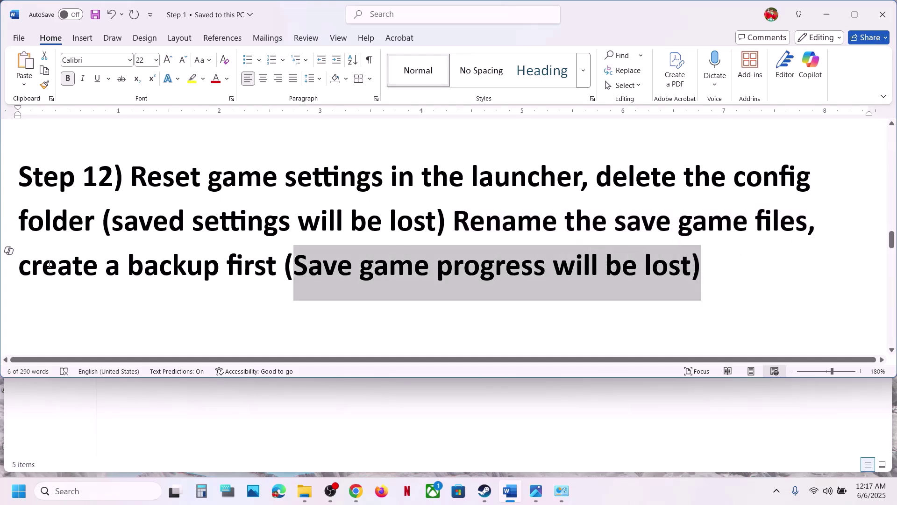
pyautogui.moveTo(49, 264); pyautogui.dragTo(281, 269)
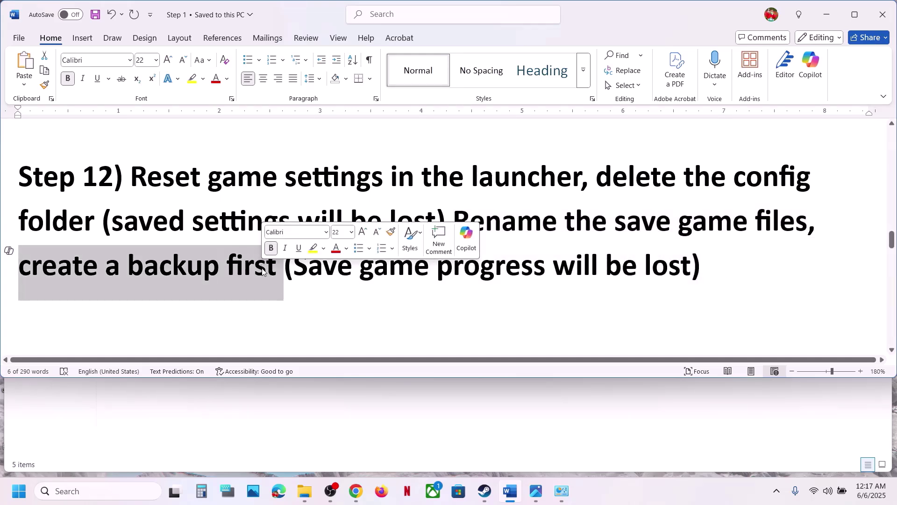
# Step: Back up the DuneSandbox folder from AppData\Local by copying it to the desktop
pyautogui.click(827, 18)
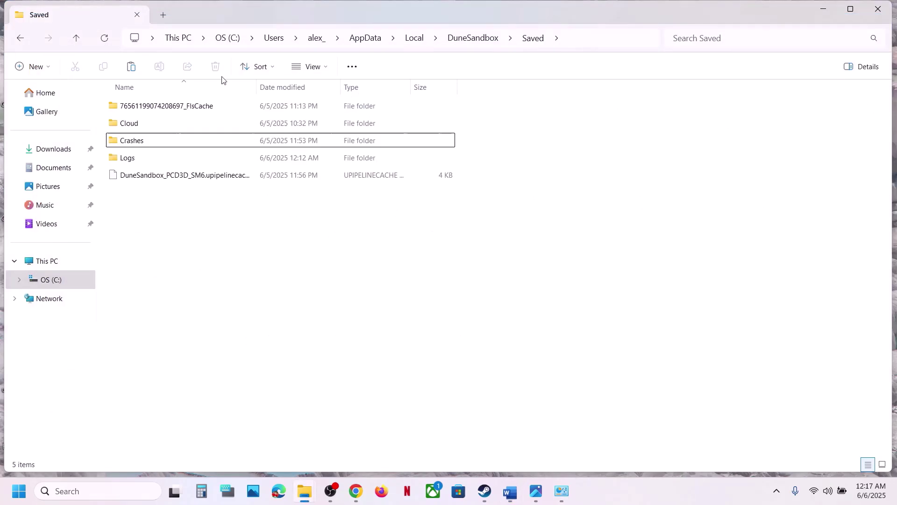
pyautogui.click(75, 38)
pyautogui.rightClick(144, 280)
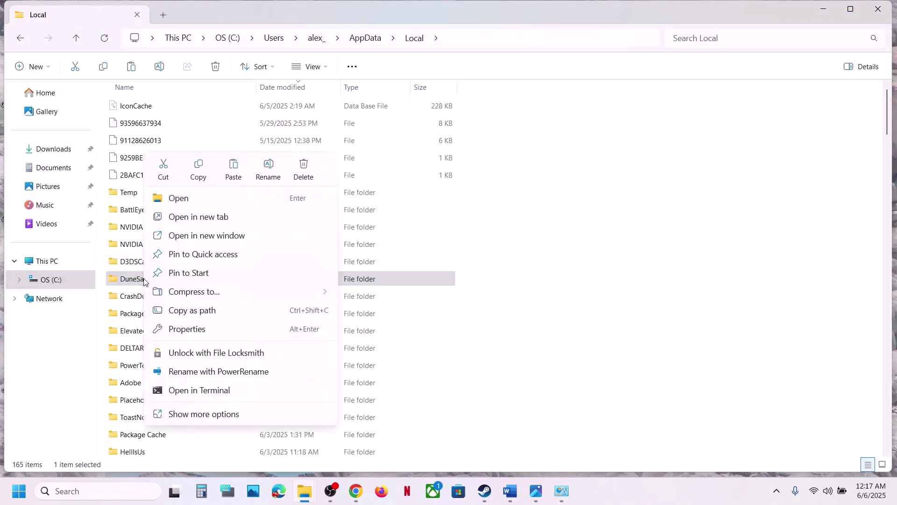
pyautogui.click(204, 171)
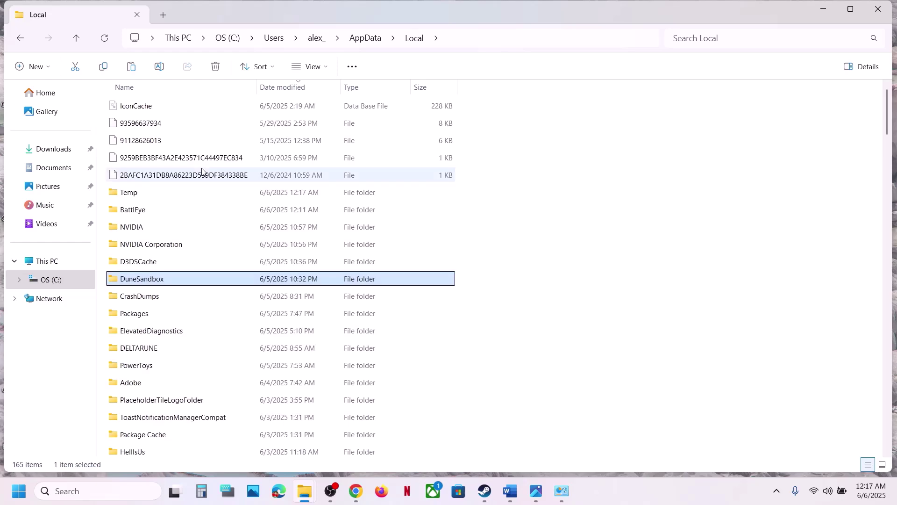
pyautogui.press('super+d')
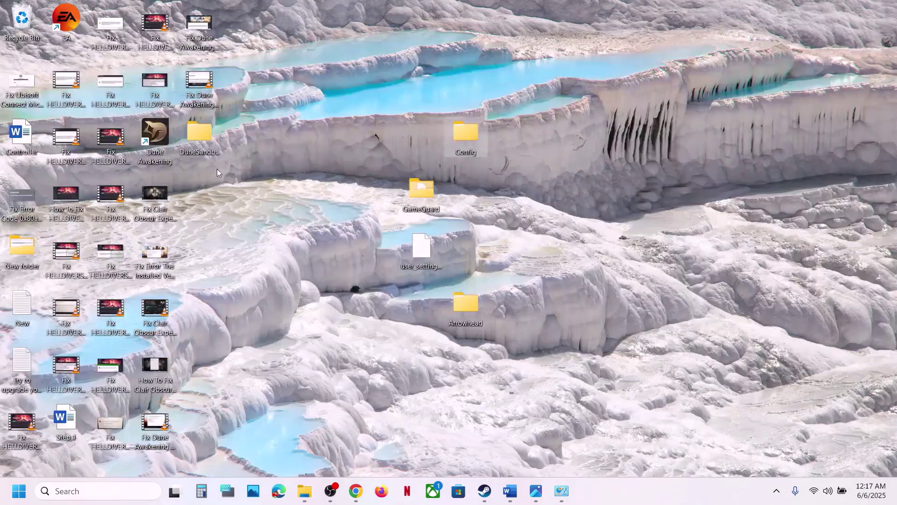
# Step: Place the desktop DuneSandbox backup beside the GameGuard folder, and rename the original folder in AppData\Local to DuneSandbox.old
pyautogui.moveTo(206, 145); pyautogui.dragTo(500, 192)
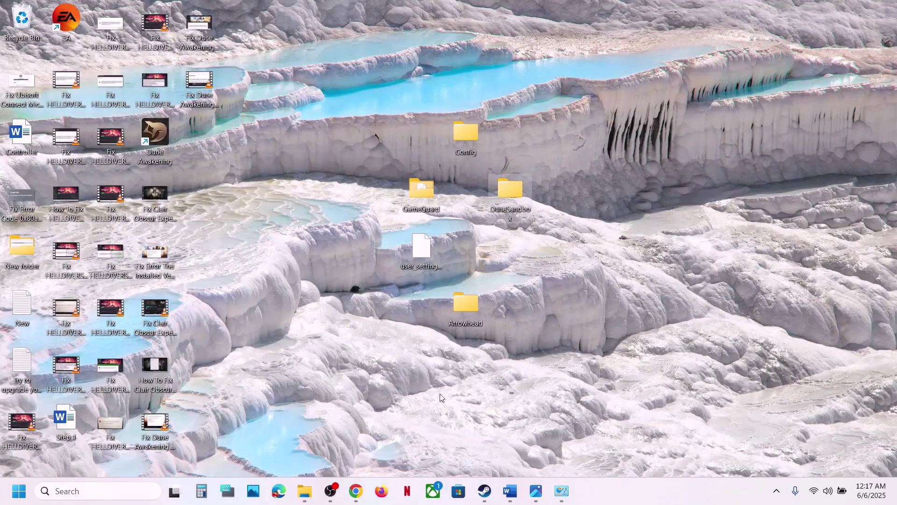
pyautogui.click(307, 491)
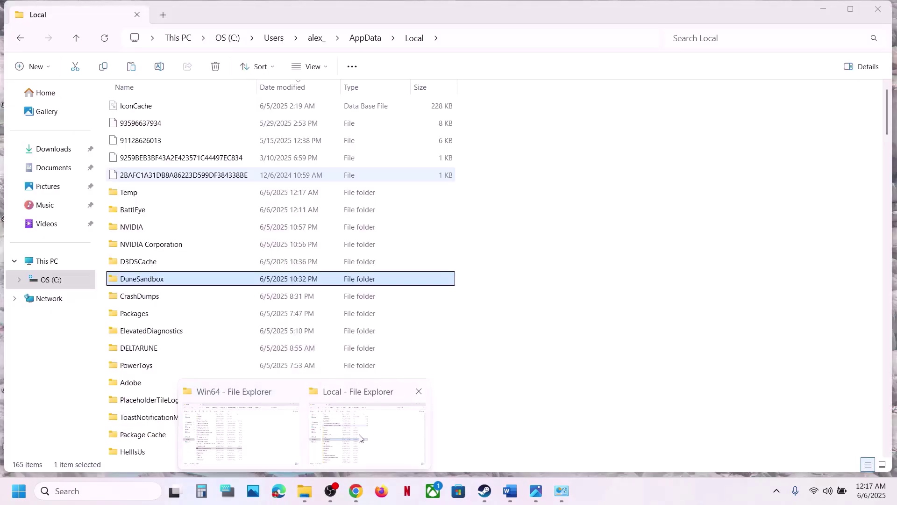
pyautogui.click(369, 423)
pyautogui.rightClick(164, 282)
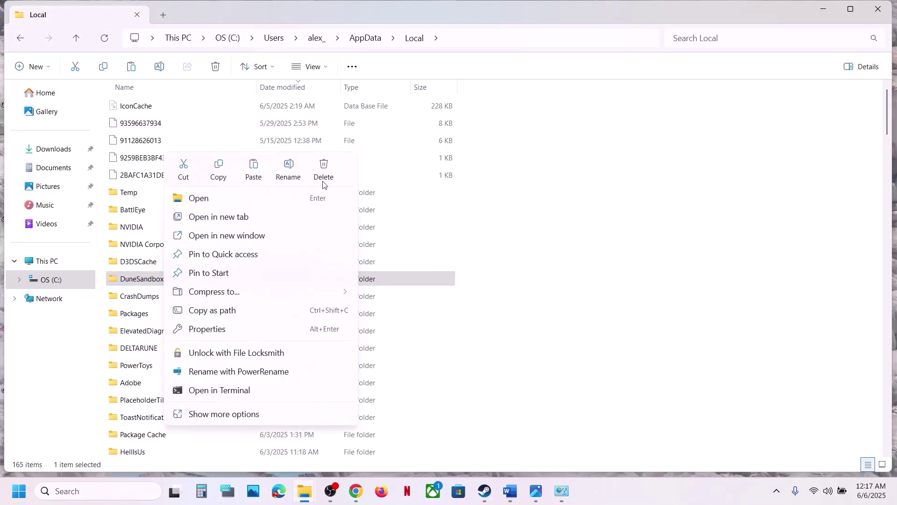
pyautogui.click(290, 169)
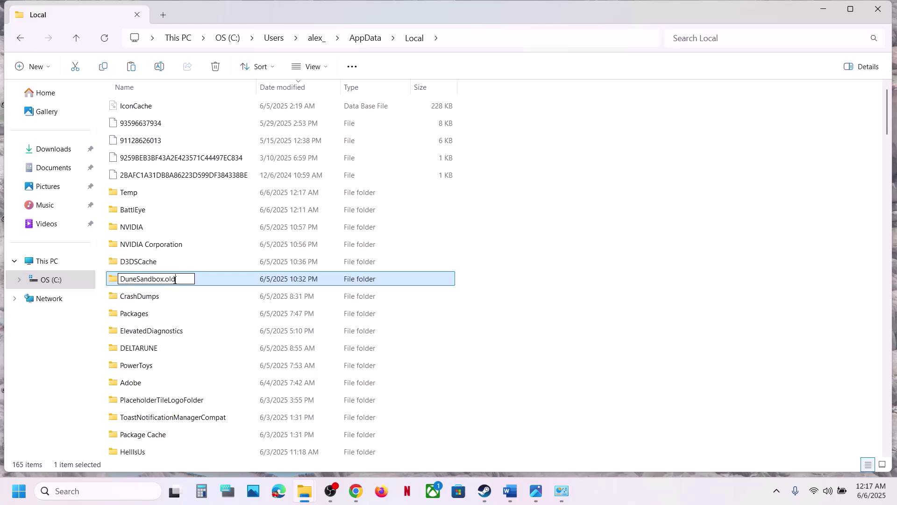
pyautogui.click(544, 396)
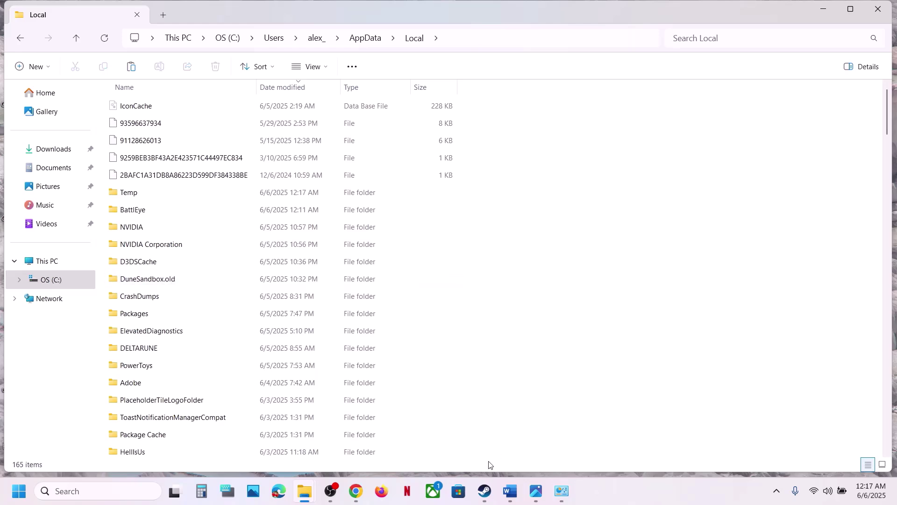
# Step: Check Dune: Awakening in the Steam library, and highlight the Step 13 instruction "Verify the game files" in the Word notes
pyautogui.click(484, 491)
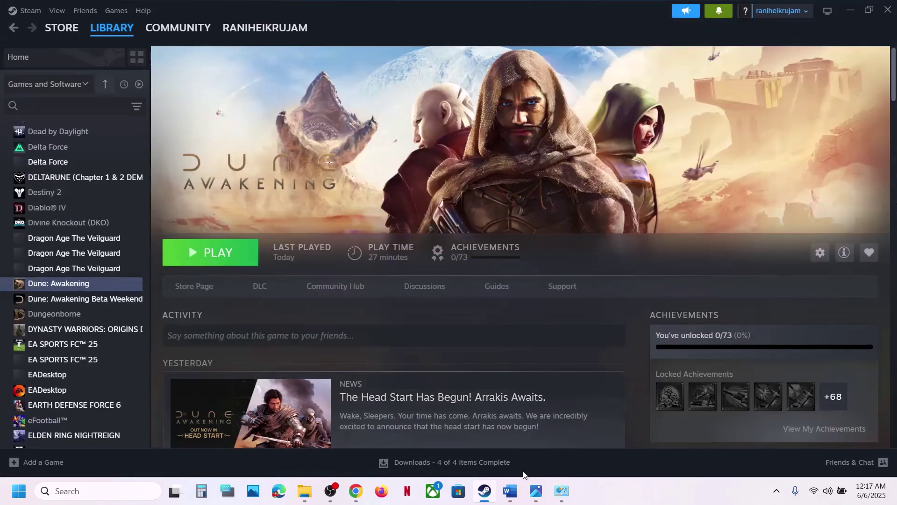
pyautogui.click(510, 491)
pyautogui.scroll(-3, 365, 262)
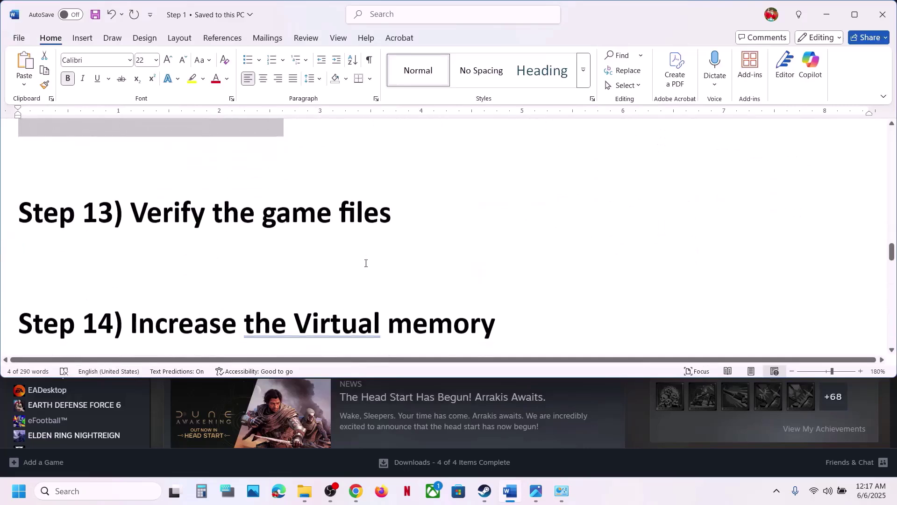
pyautogui.moveTo(131, 212); pyautogui.dragTo(476, 219)
pyautogui.click(638, 401)
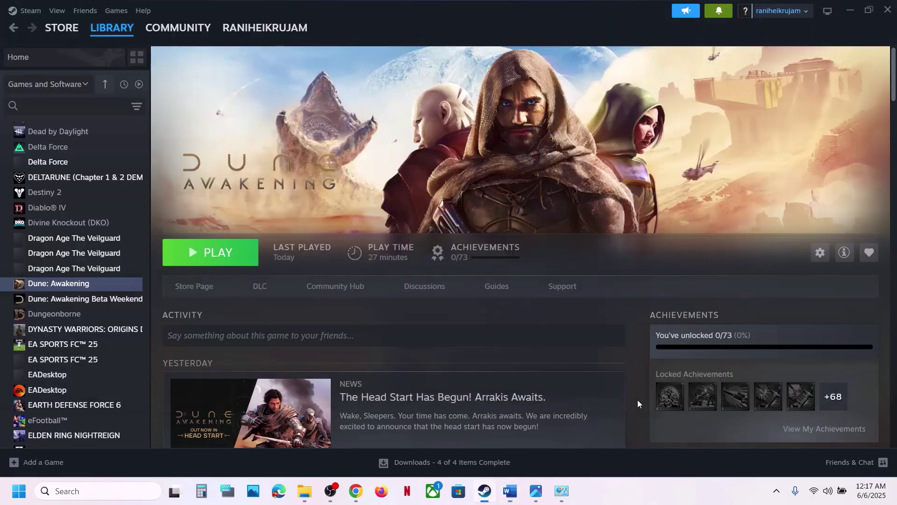
# Step: Open Dune: Awakening's Installed Files properties in Steam to locate the game file integrity verification, and close them
pyautogui.rightClick(125, 286)
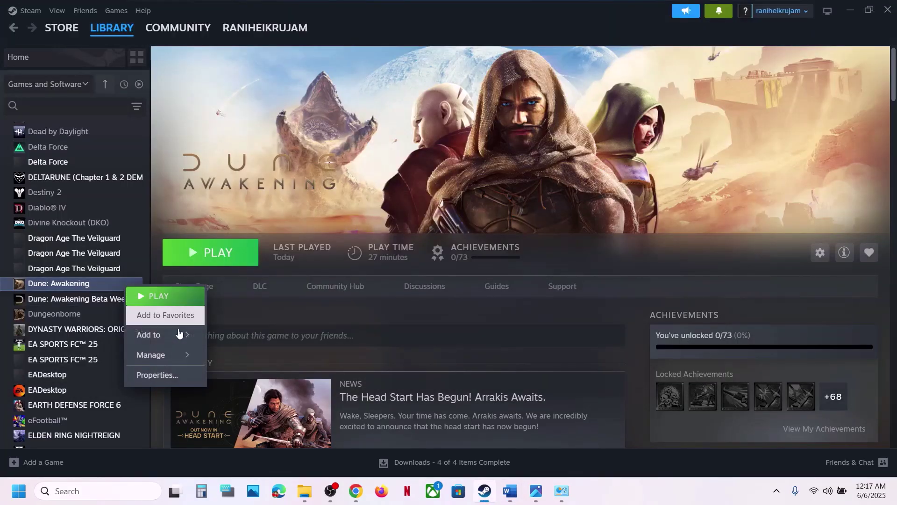
pyautogui.click(163, 374)
pyautogui.click(267, 181)
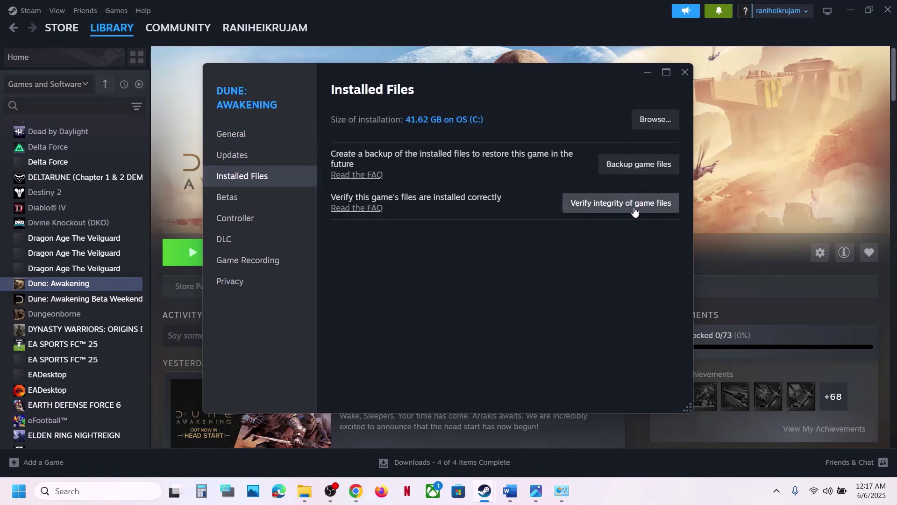
pyautogui.click(685, 73)
# Step: Return to the Word notes and highlight the Step 14 instruction "Increase the Virtual memory"
pyautogui.click(511, 491)
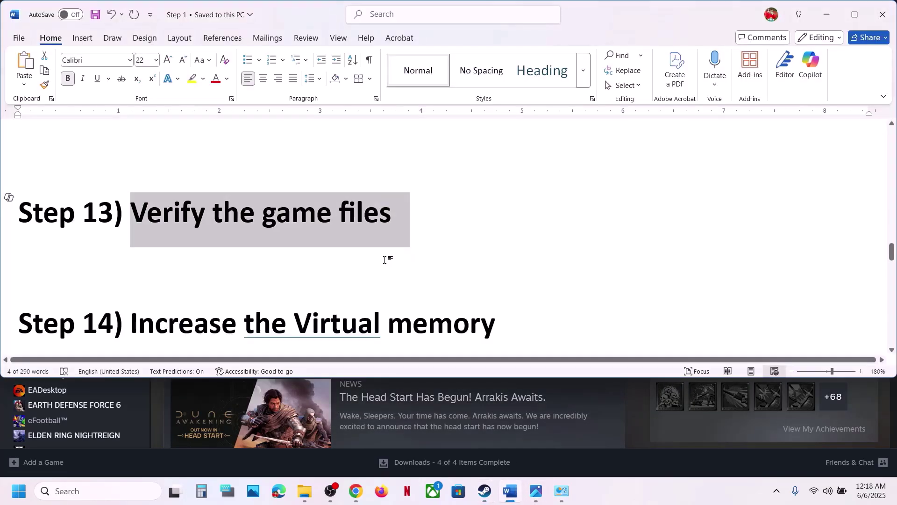
pyautogui.scroll(-3, 365, 257)
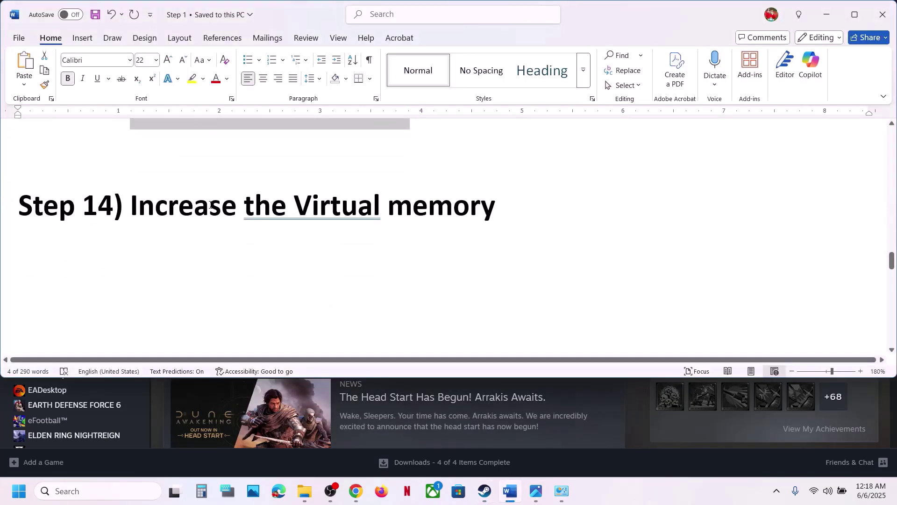
pyautogui.moveTo(210, 204); pyautogui.dragTo(496, 206)
pyautogui.click(635, 414)
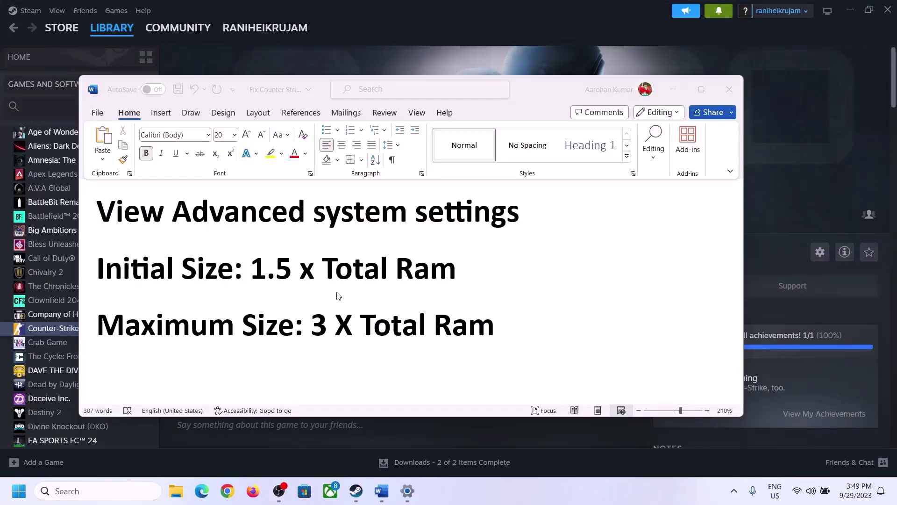
# Step: Copy "View Advanced system settings" from the Word notes and search Windows for it to open System Properties
pyautogui.click(109, 216)
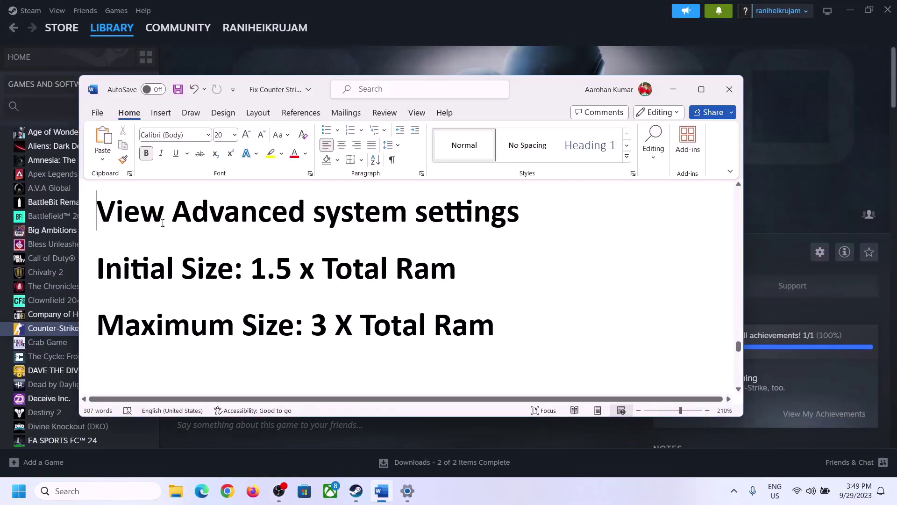
pyautogui.moveTo(162, 223); pyautogui.dragTo(500, 220)
pyautogui.hotkey('ctrl', 'c')
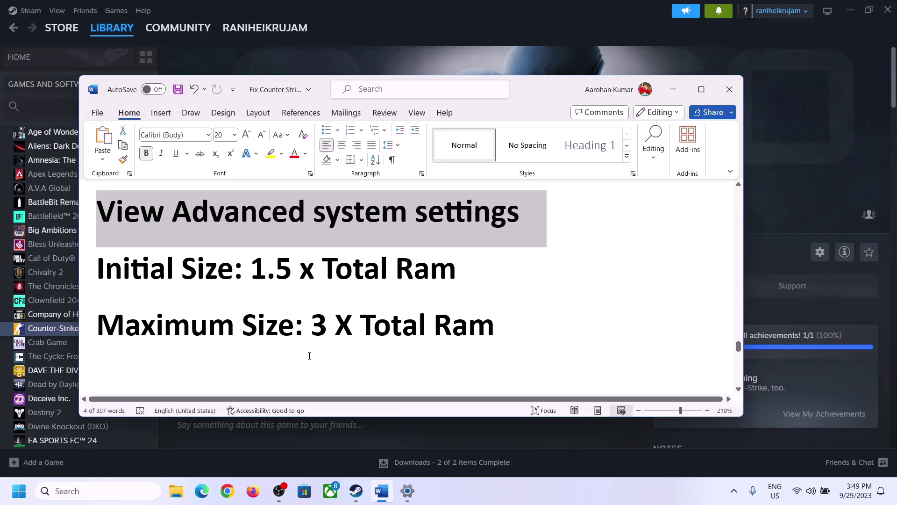
pyautogui.click(103, 490)
pyautogui.hotkey('ctrl', 'v')
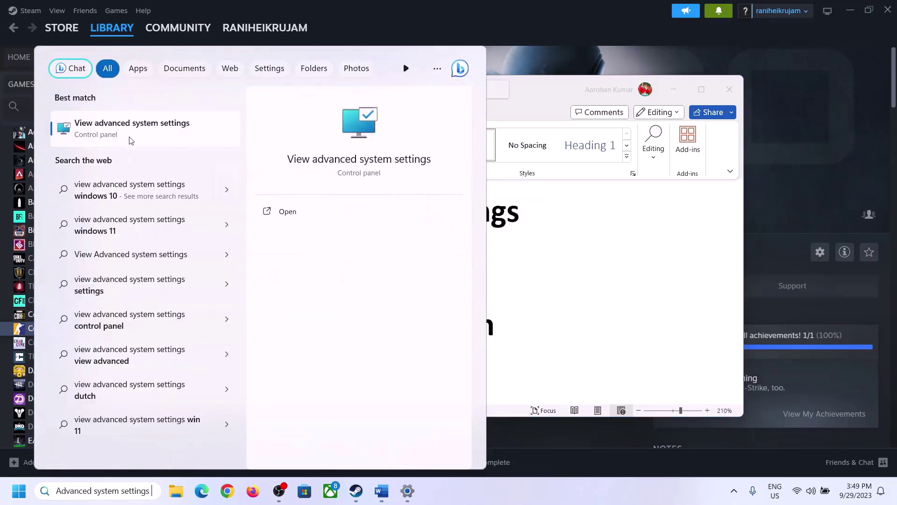
pyautogui.click(127, 135)
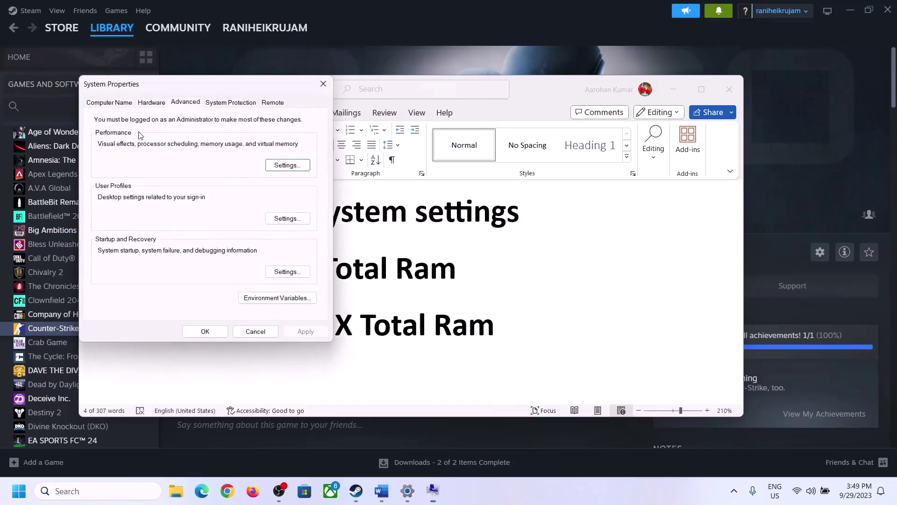